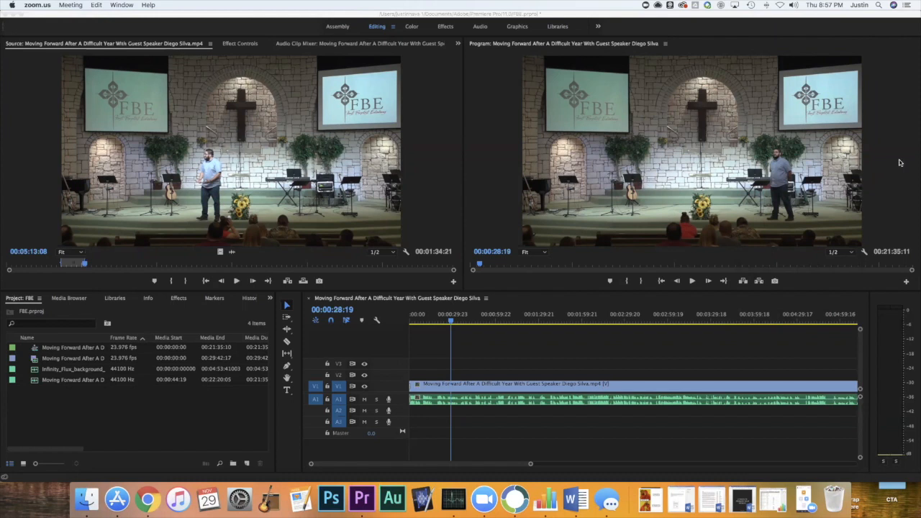
Create a new sequence from the custom Square preset (1080 x 1080, 29.97 fps), keeping the suggested name.
left_click(426, 155)
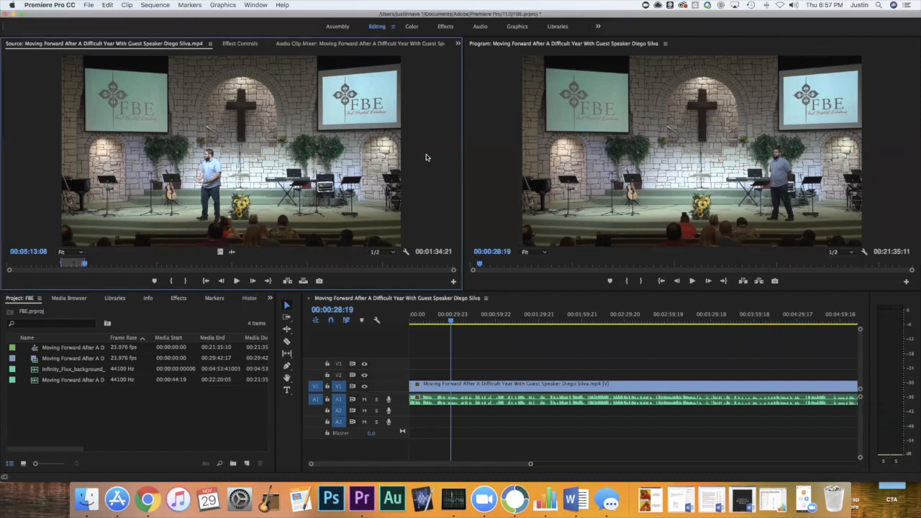
key("XF86AudioRaiseVolume")
left_click(246, 464)
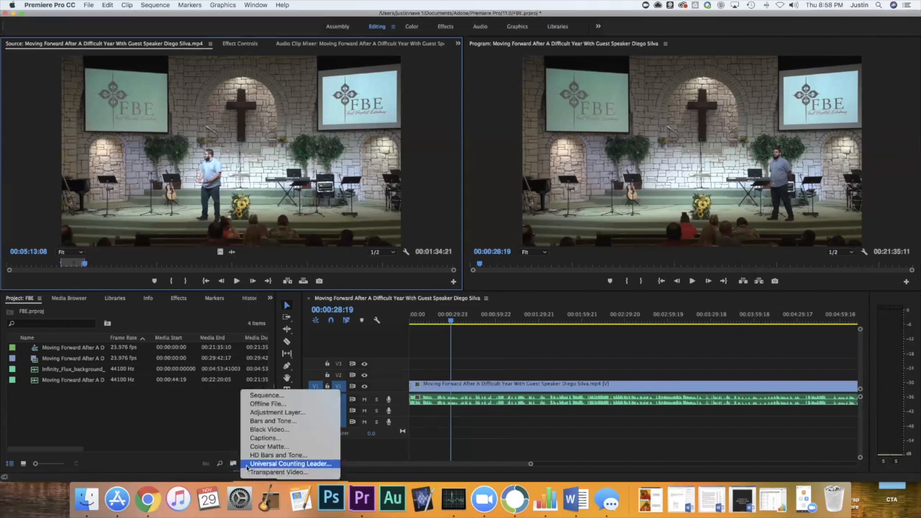
left_click(267, 397)
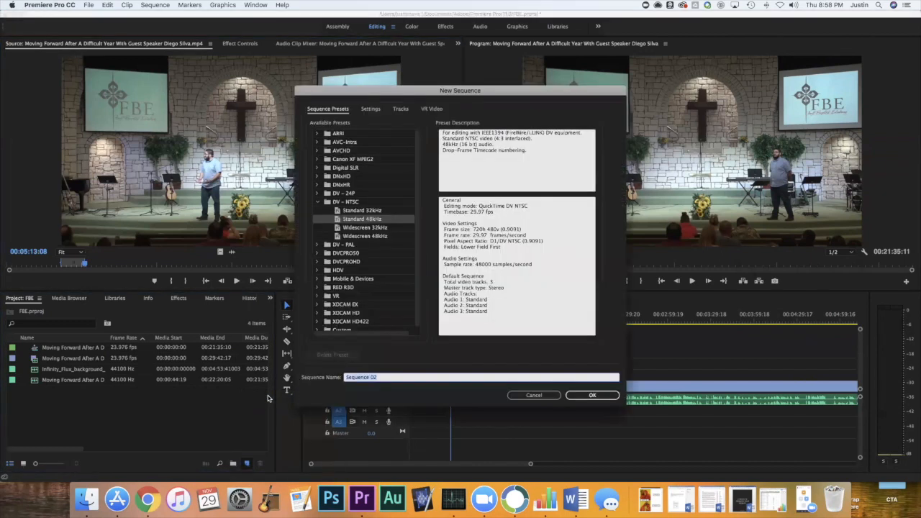
scroll(365, 241, "down", 1)
left_click(319, 324)
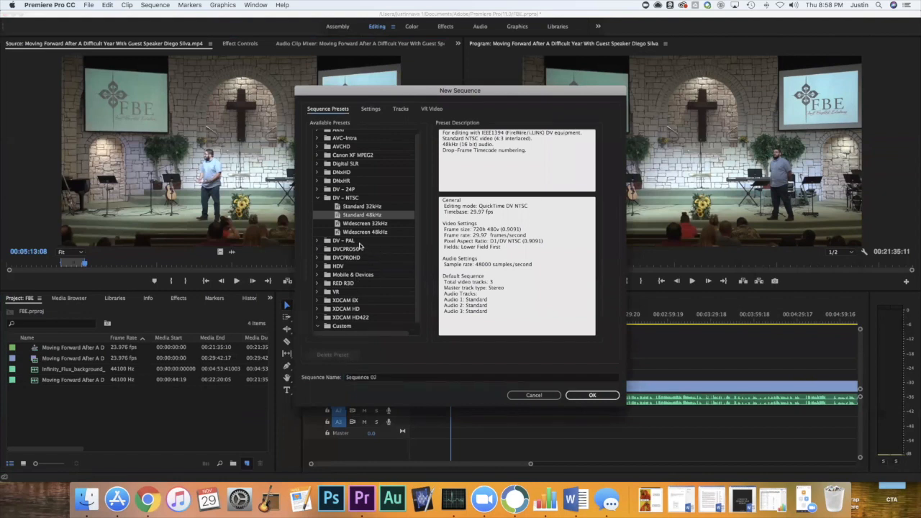
scroll(359, 246, "down", 1)
left_click(354, 327)
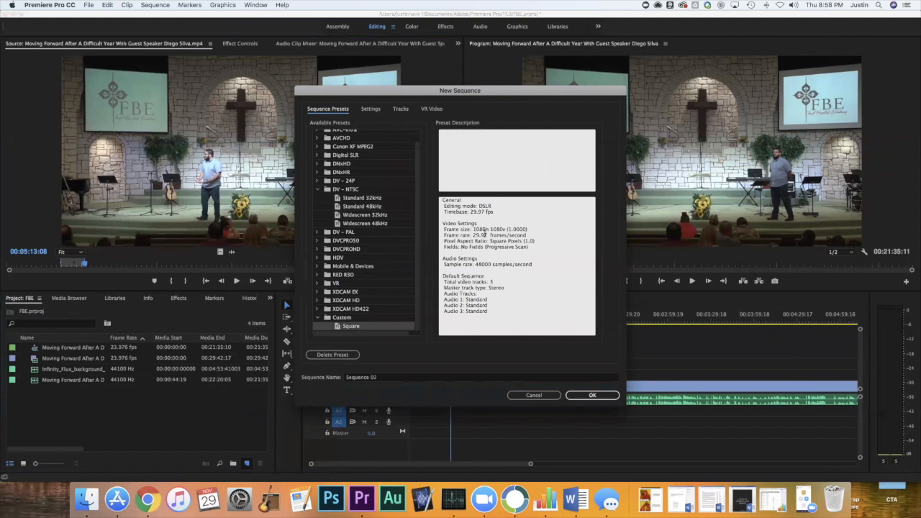
left_click_drag(473, 228, 510, 228)
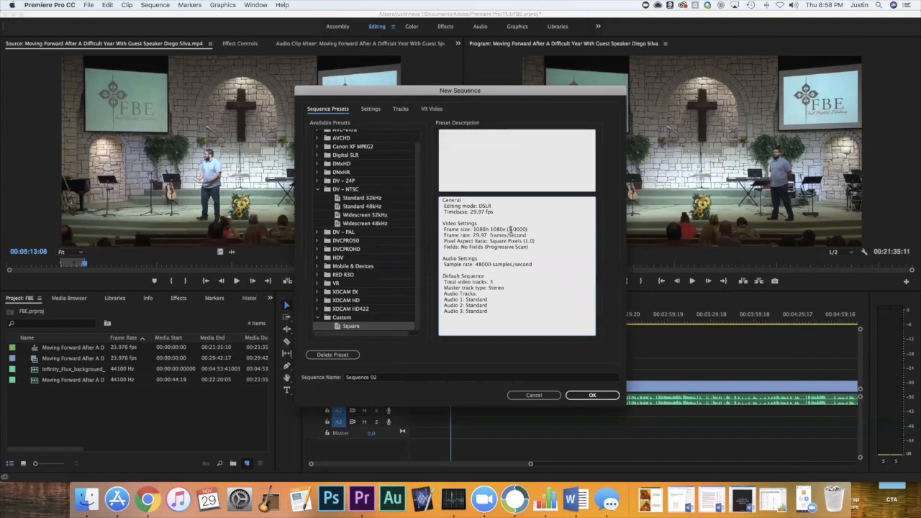
left_click(595, 393)
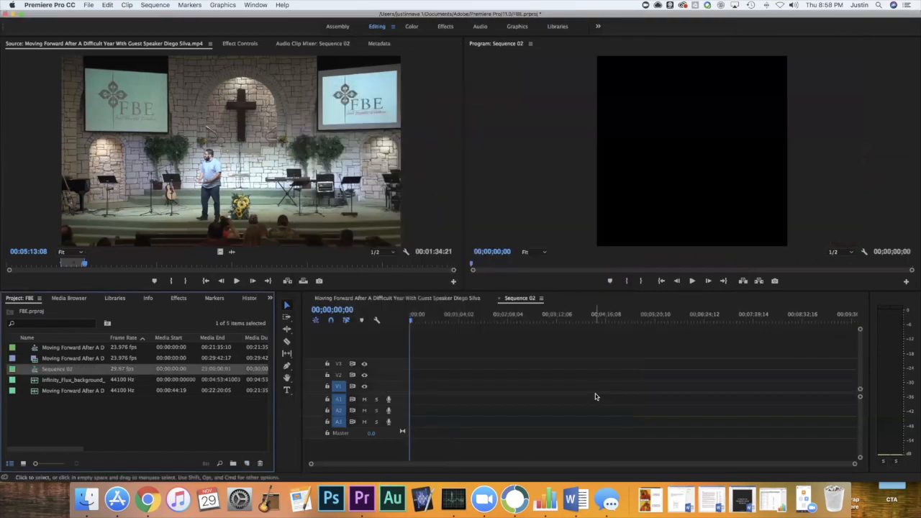
Switch from the new square sequence back to the full-length sermon sequence and select its clip.
left_click(519, 300)
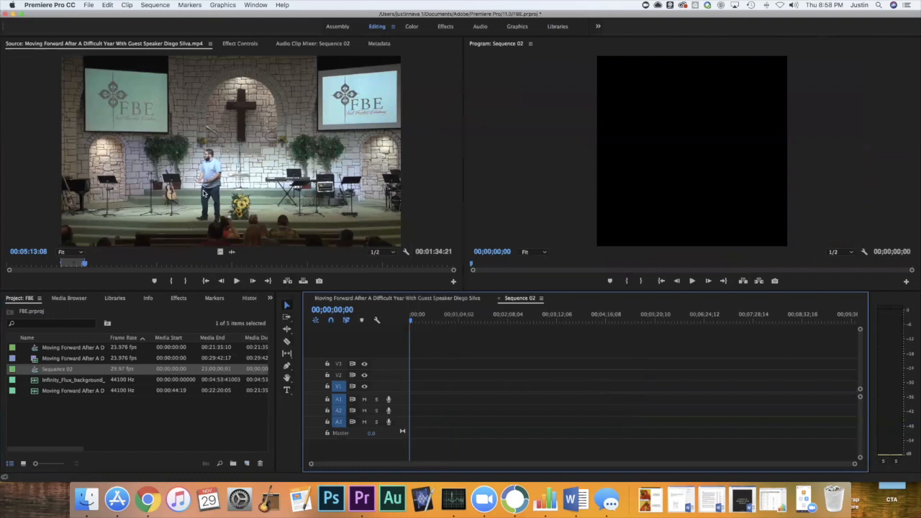
left_click(203, 193)
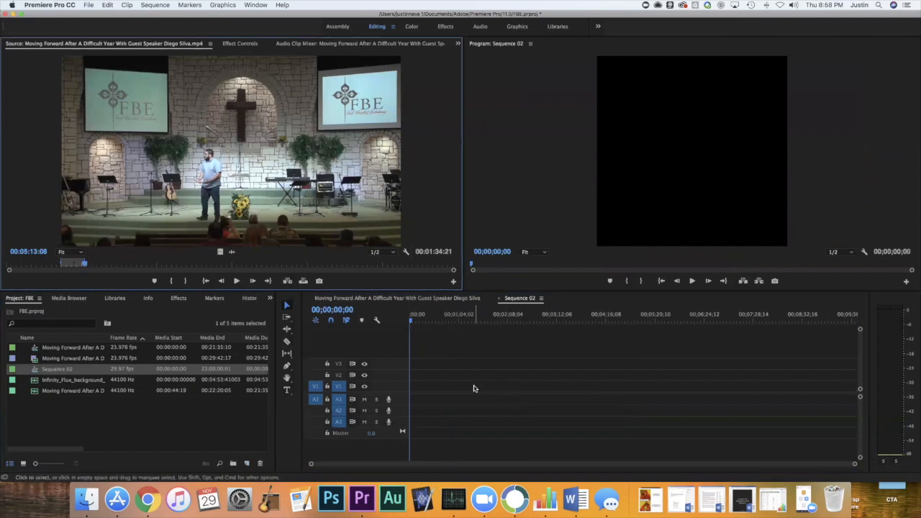
left_click(434, 298)
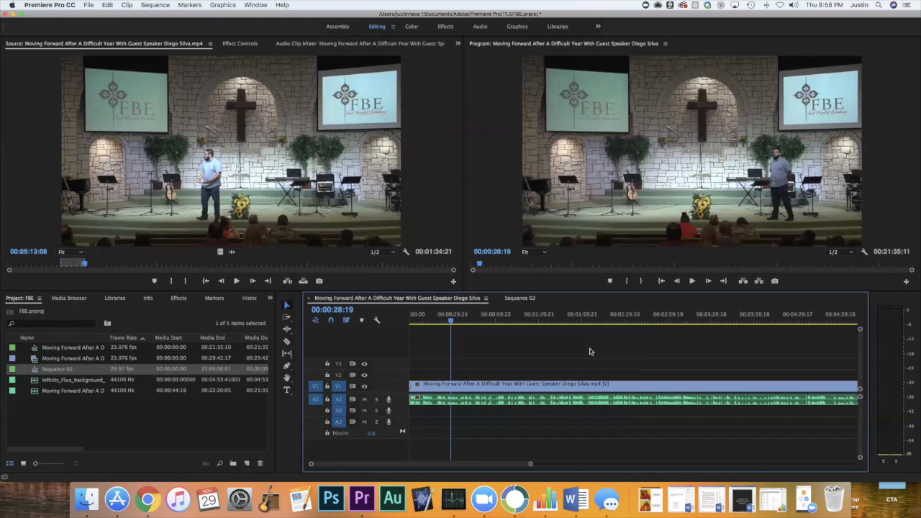
left_click(600, 383)
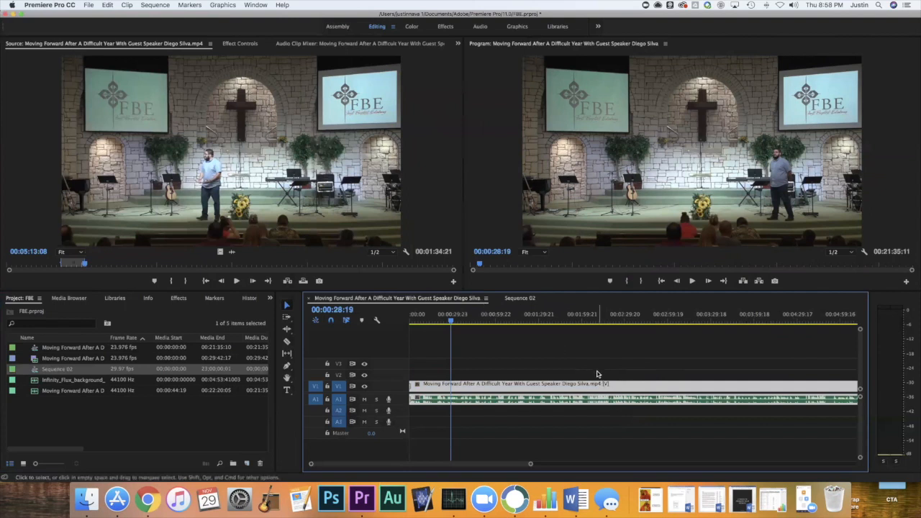
left_click(366, 201)
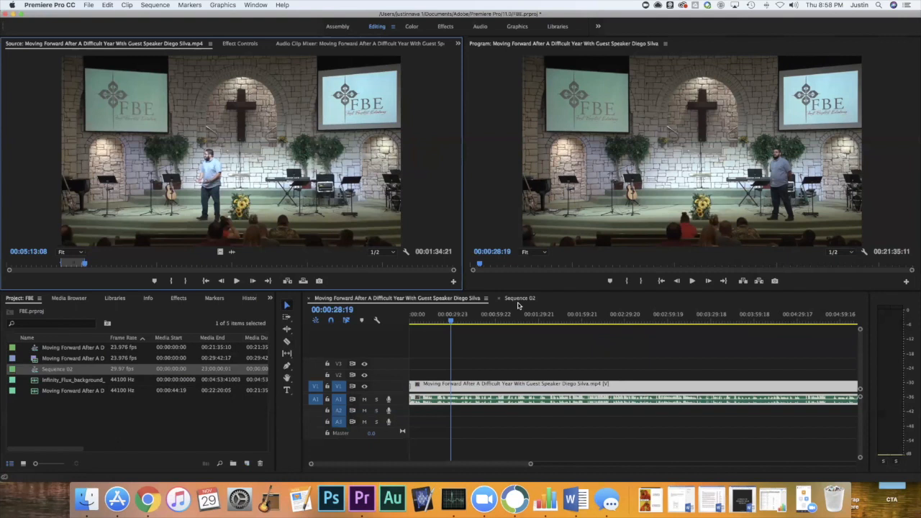
left_click(525, 389)
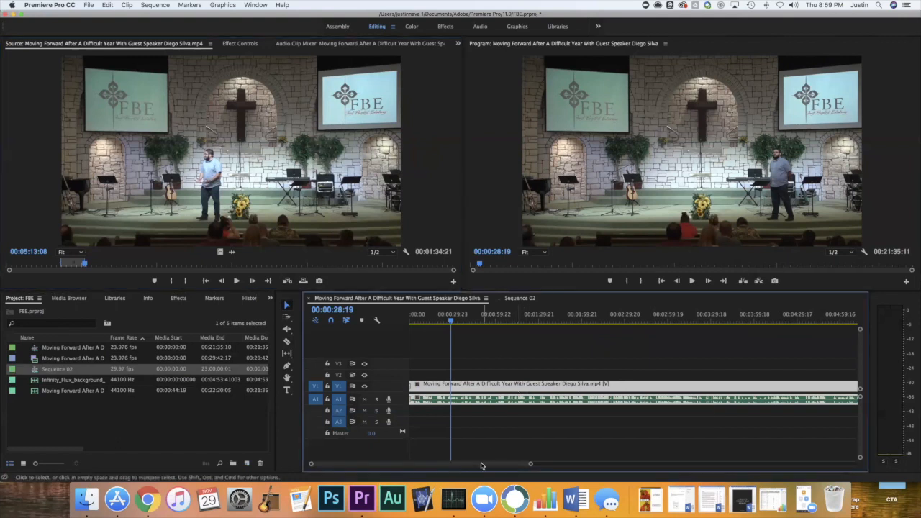
Play the sermon sequence from about 00:05:14 and mark an In point at about 00:05:19.
left_click_drag(483, 464, 531, 465)
left_click(521, 323)
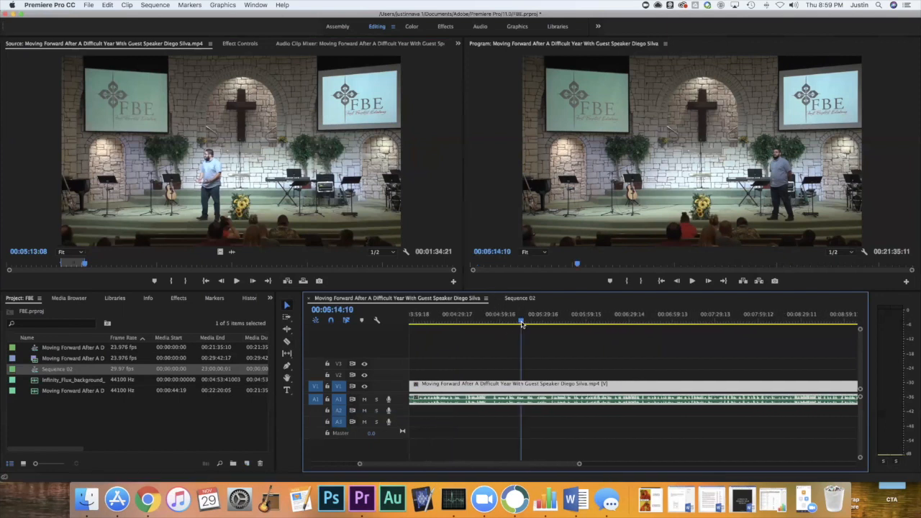
key("space")
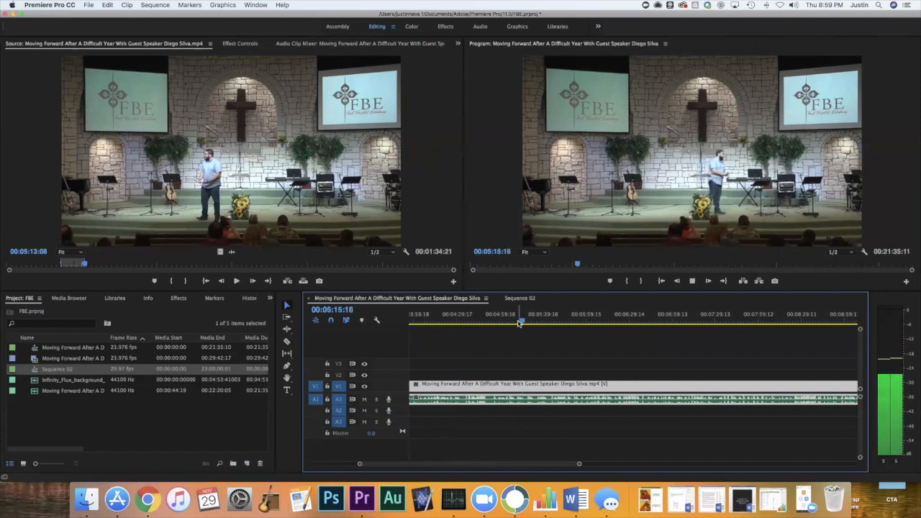
left_click(518, 323)
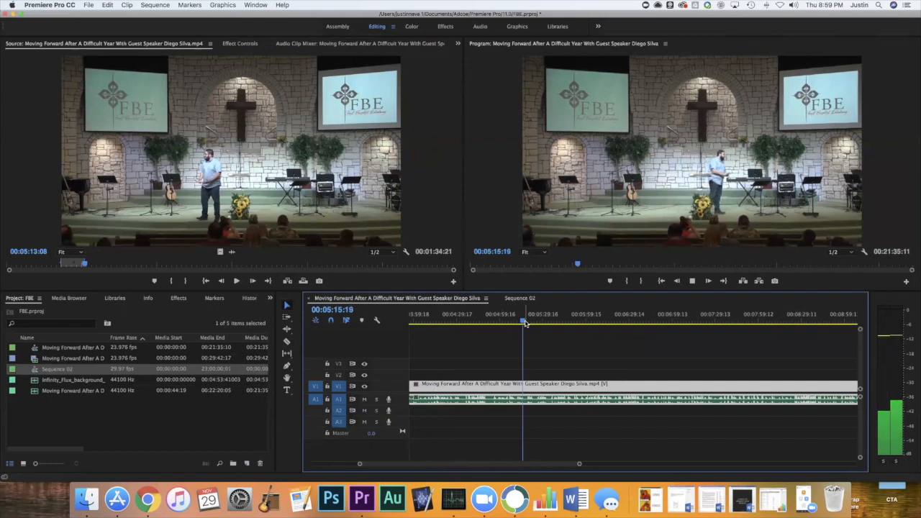
key("i")
key("i")
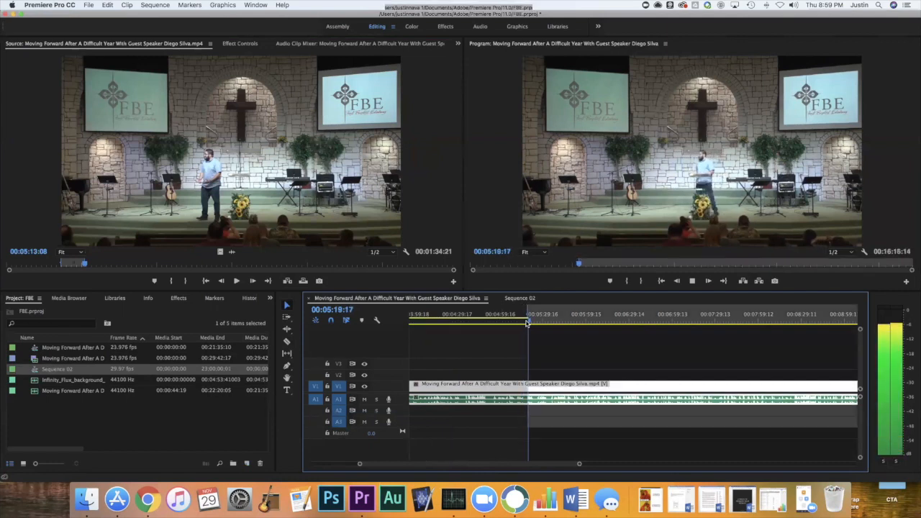
key("space")
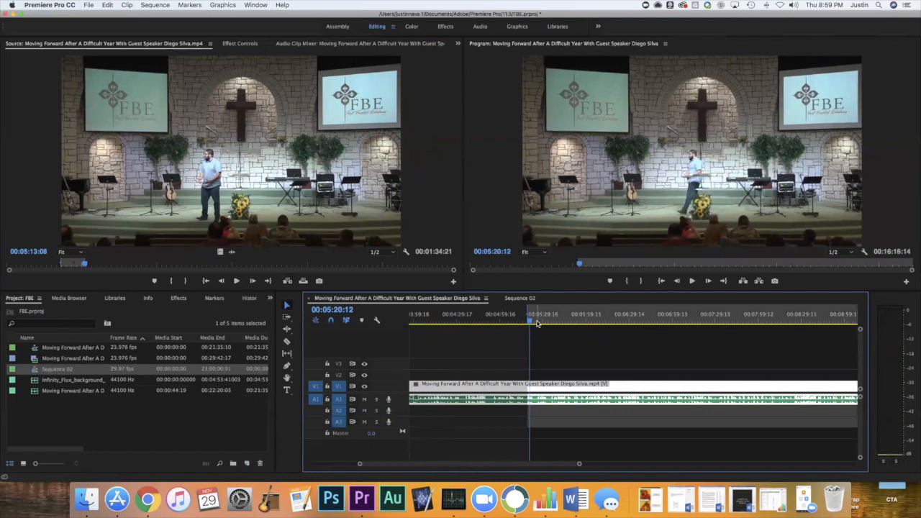
Preview the source clip briefly from the start of its marked range, at about 00:03:29.
left_click(59, 265)
key("space")
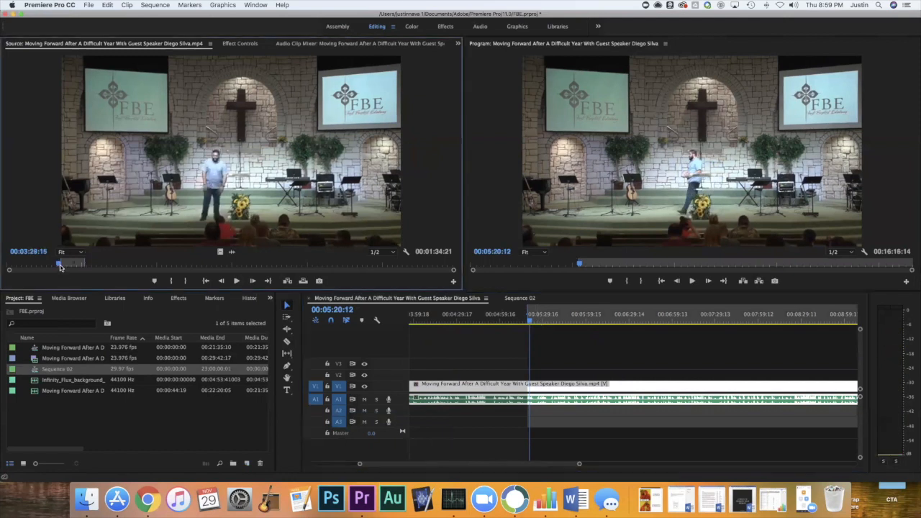
key("space")
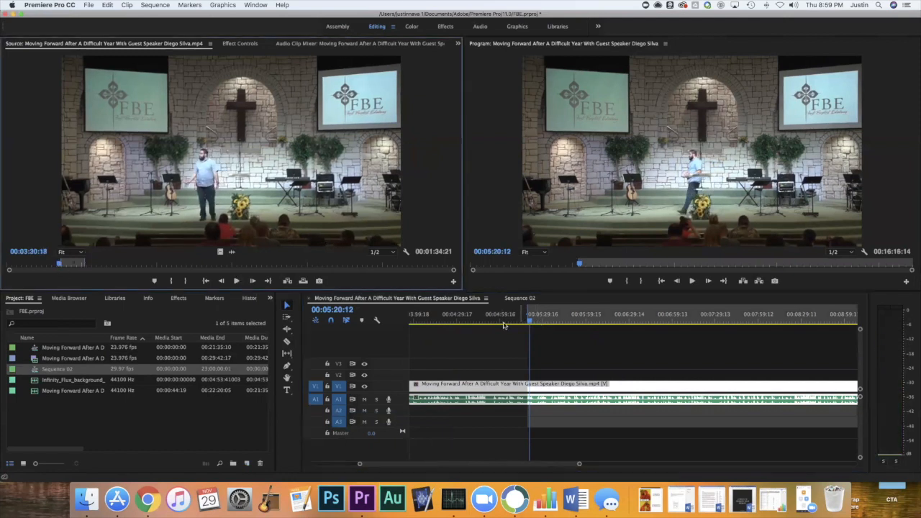
Review the sermon sequence around the In point by sampling playback between about 00:04:56 and 00:06:07.
key("space")
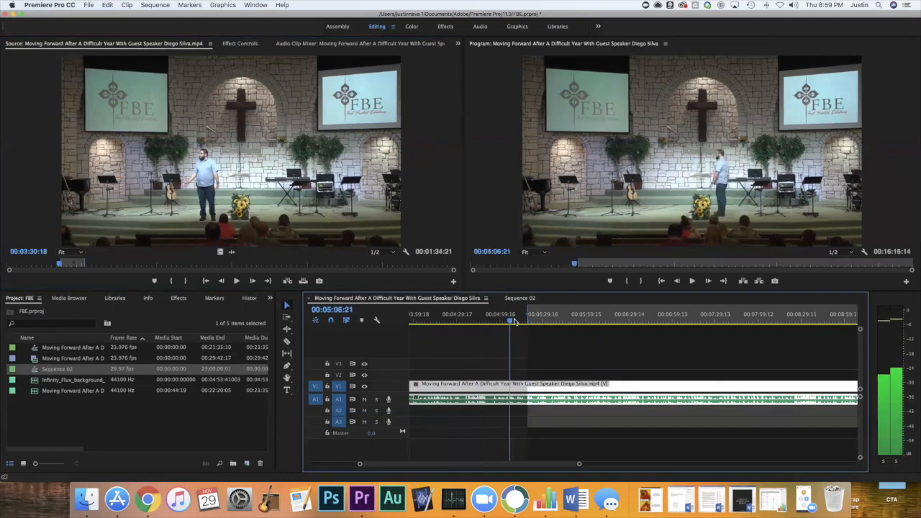
left_click(586, 321)
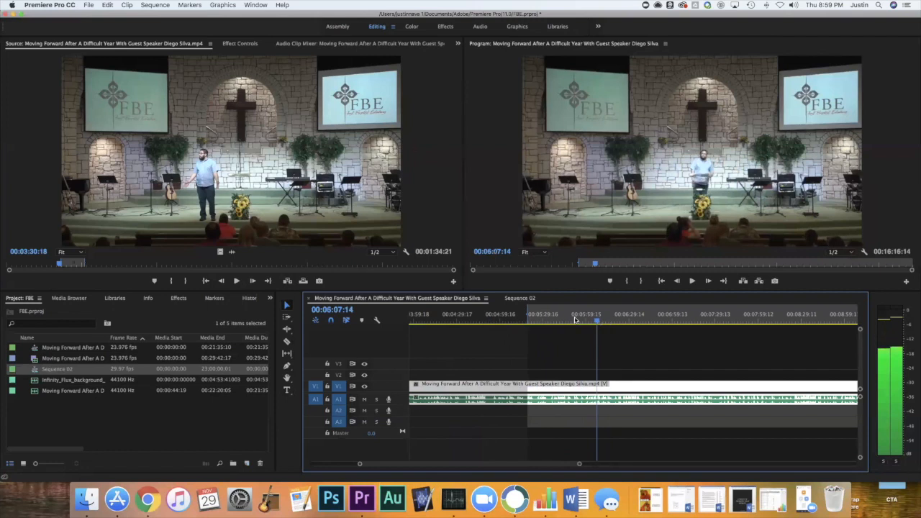
left_click(495, 321)
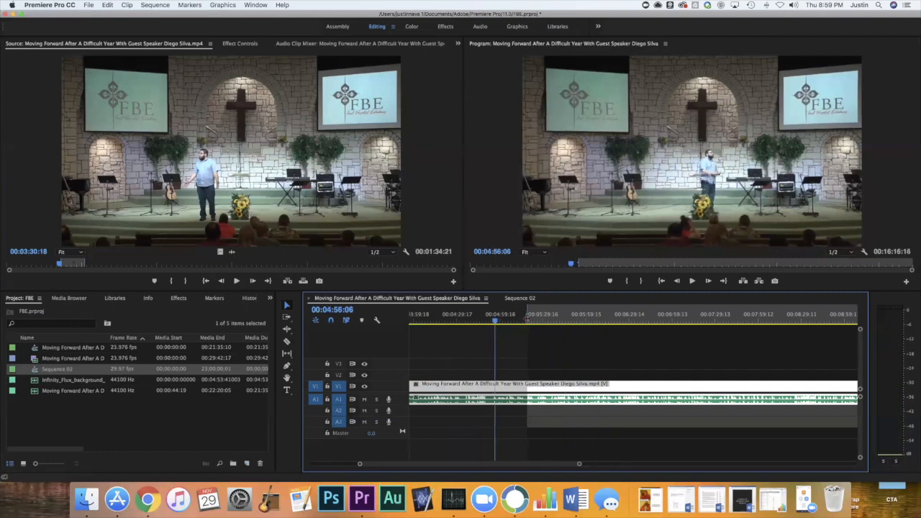
key("space")
left_click(531, 321)
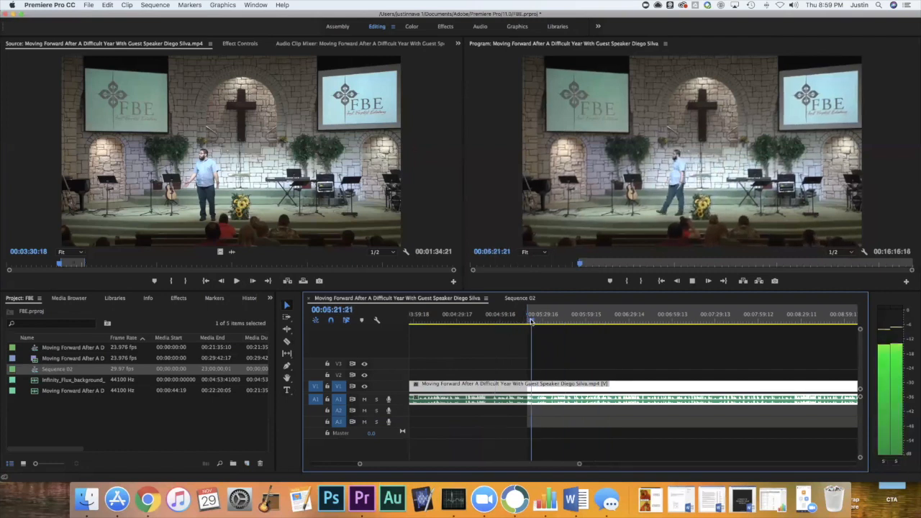
left_click(581, 321)
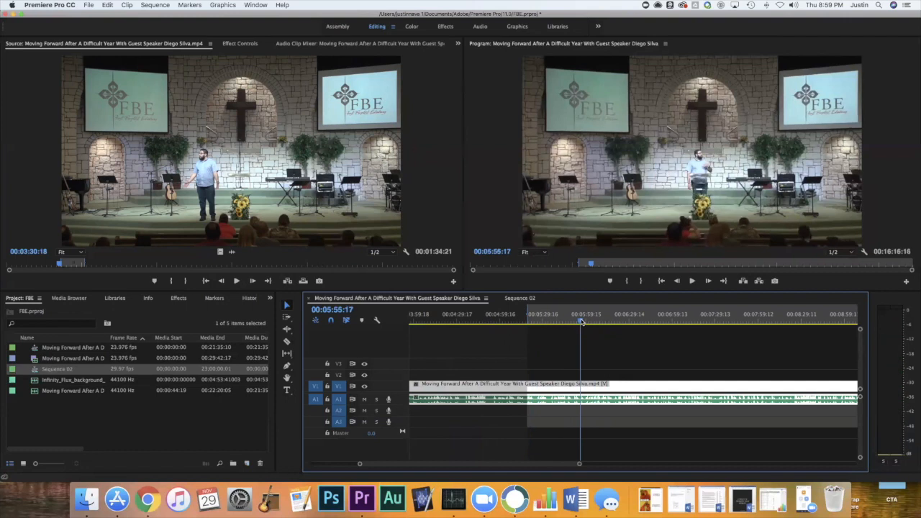
key("space")
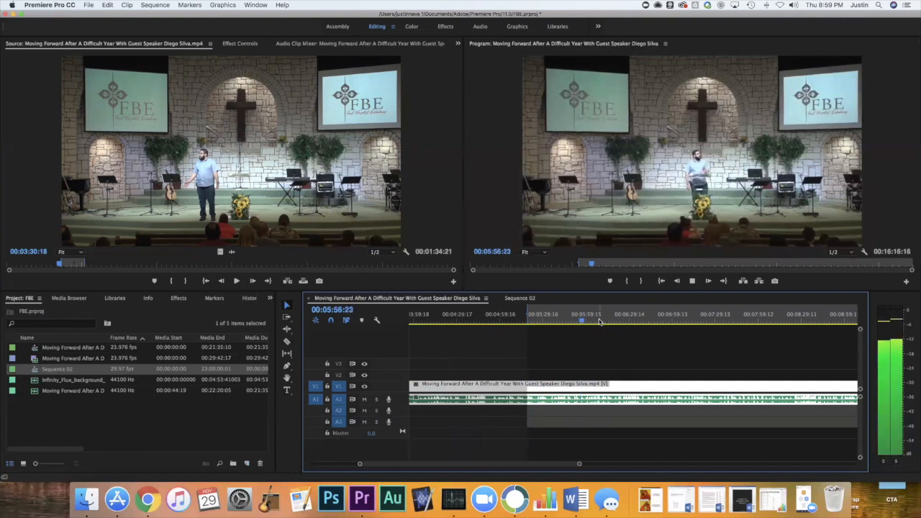
left_click(600, 321)
key("space")
left_click_drag(602, 322, 505, 327)
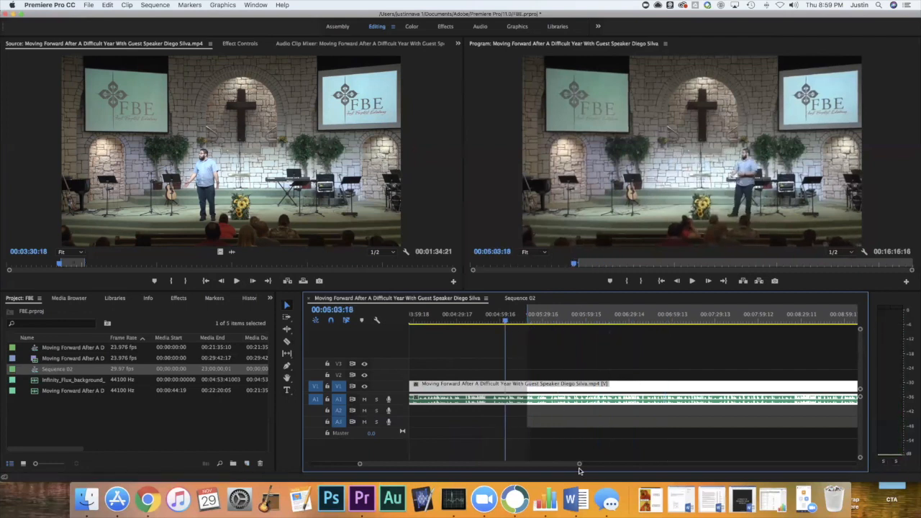
Review a wider stretch of the sermon sequence by sampling playback from about 00:04:06 to 00:07:55.
left_click_drag(579, 466, 673, 465)
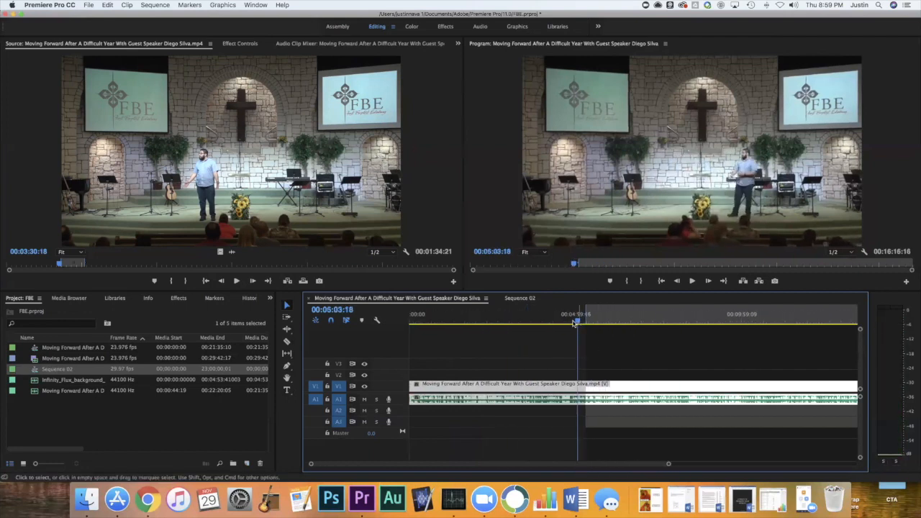
left_click_drag(574, 323, 544, 323)
key("space")
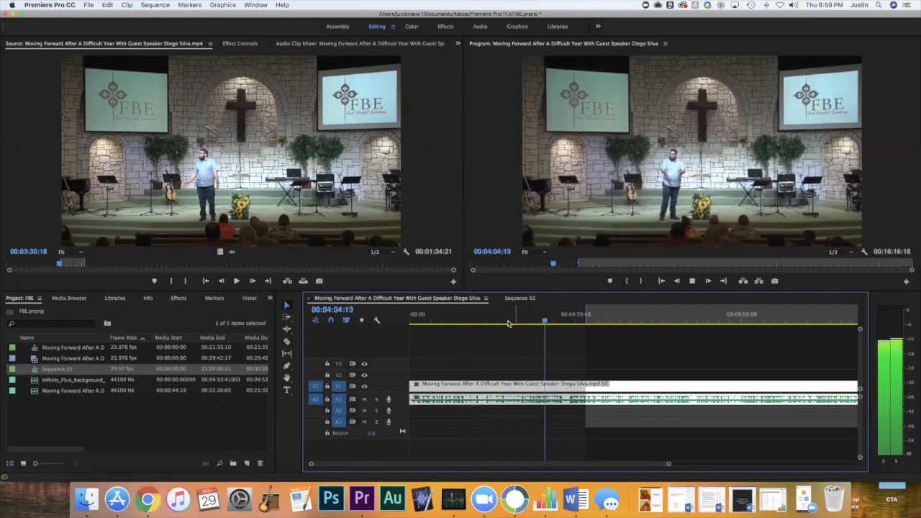
left_click(563, 323)
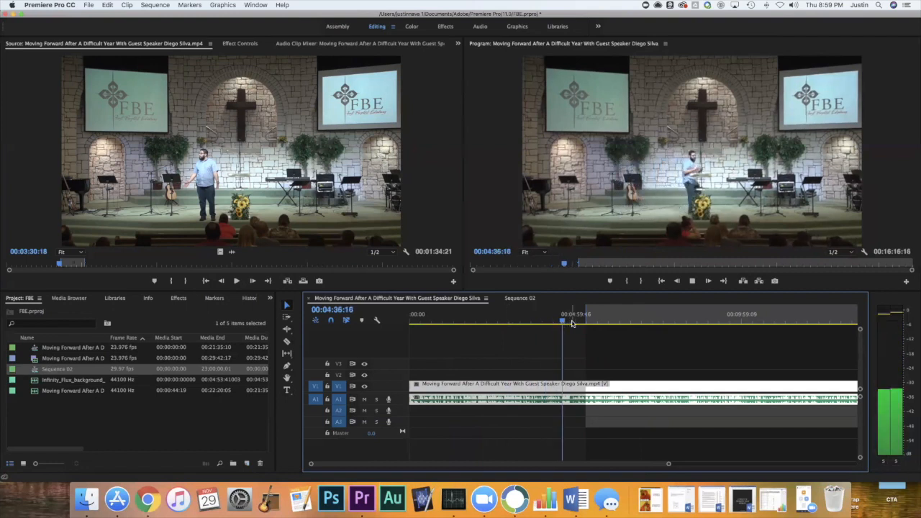
key("space")
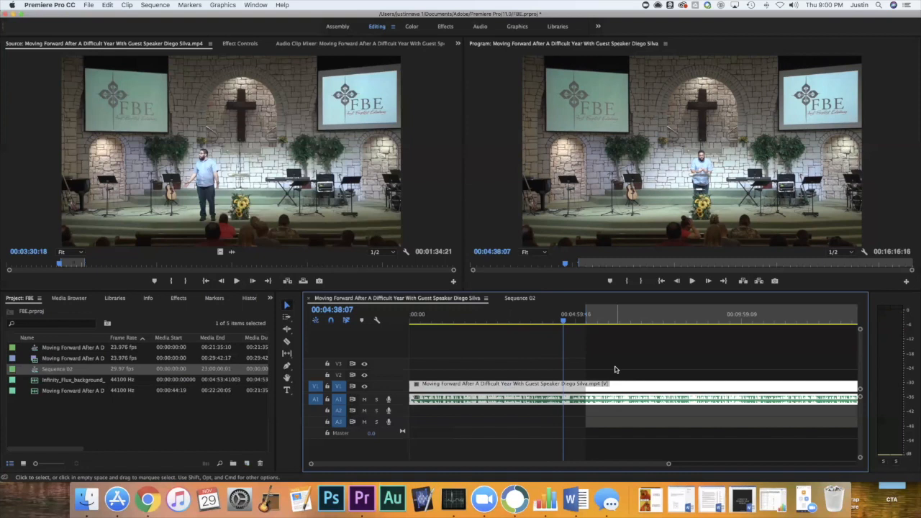
key("space")
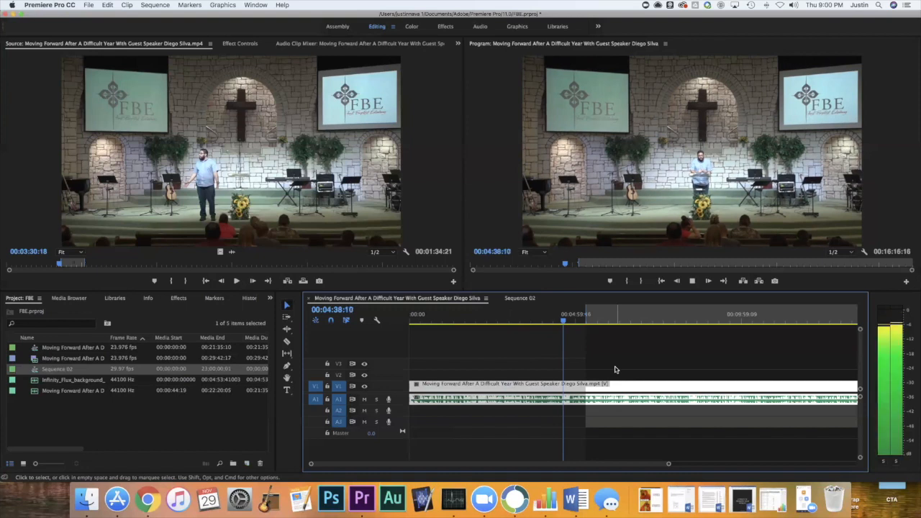
left_click(601, 321)
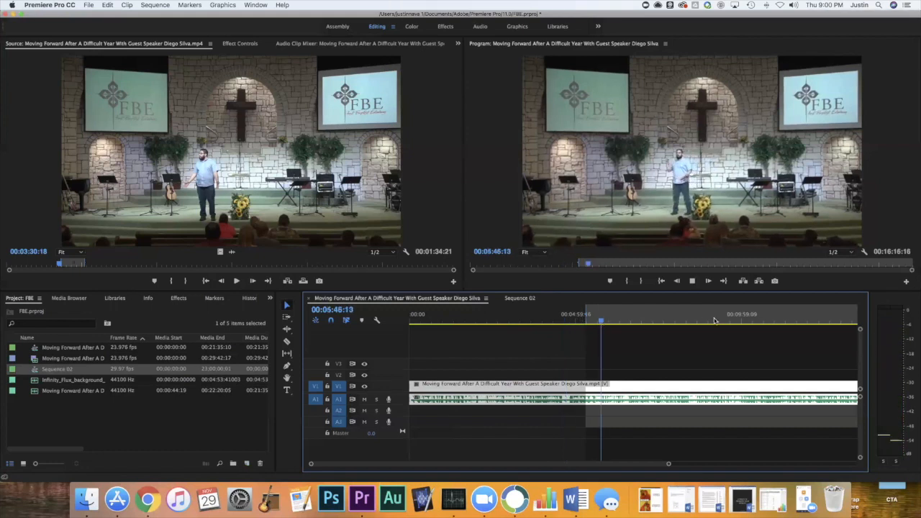
left_click(673, 321)
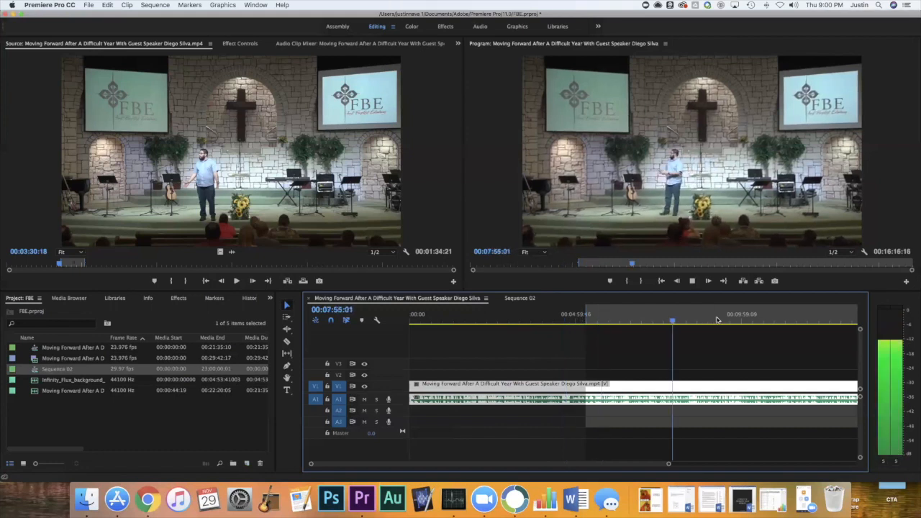
key("space")
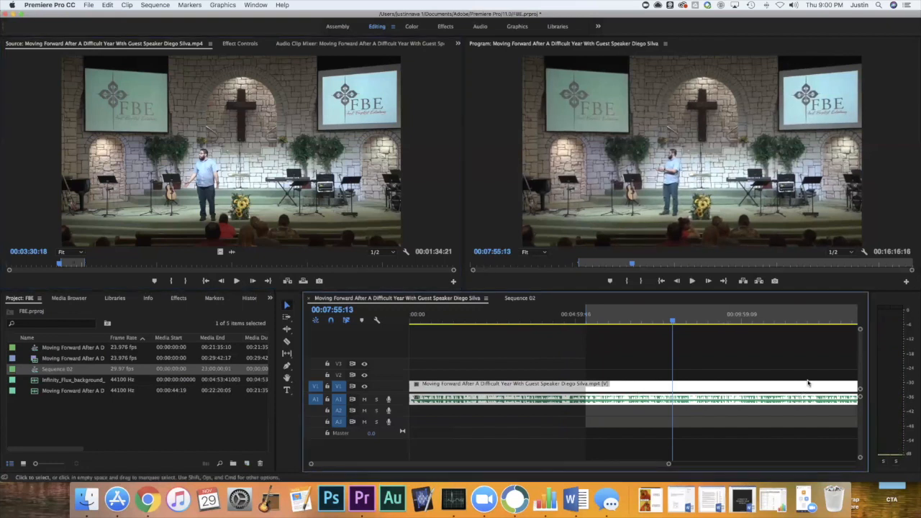
Mark an Out point at about 00:12:47 in the sermon sequence.
left_click(835, 322)
key("o")
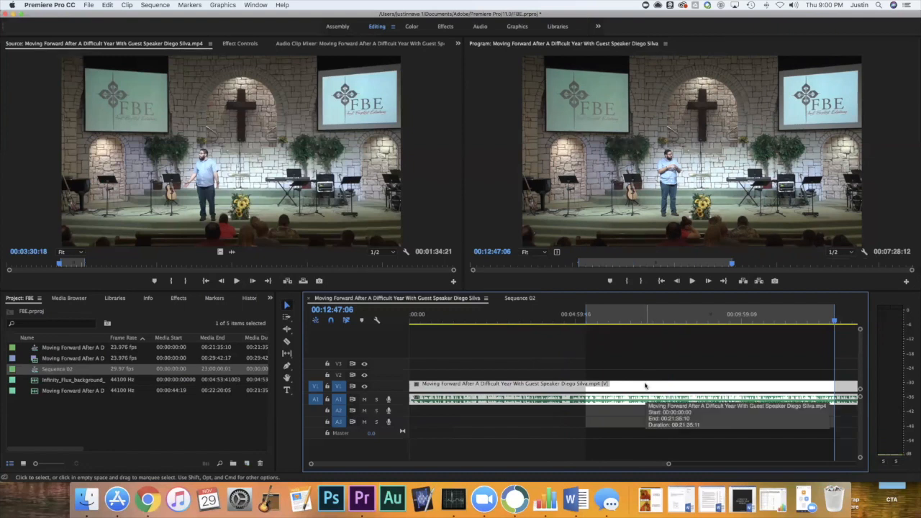
Check the sermon sequence around the In point by playing and scrubbing between about 00:05:13 and 00:05:32, and save the project.
left_click(586, 321)
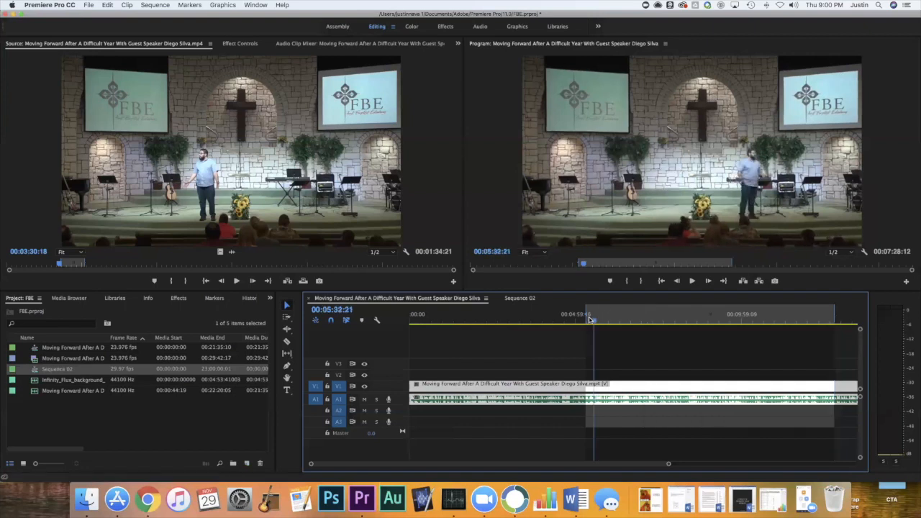
key("space")
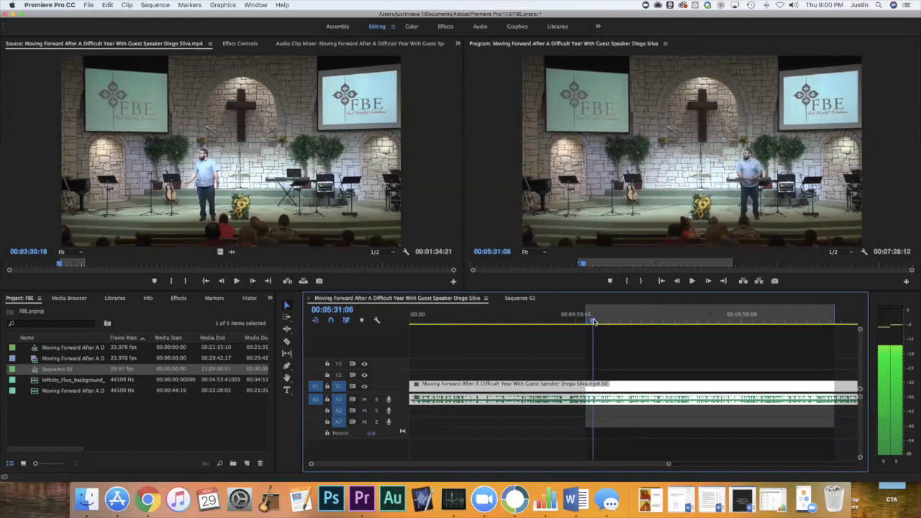
left_click(585, 322)
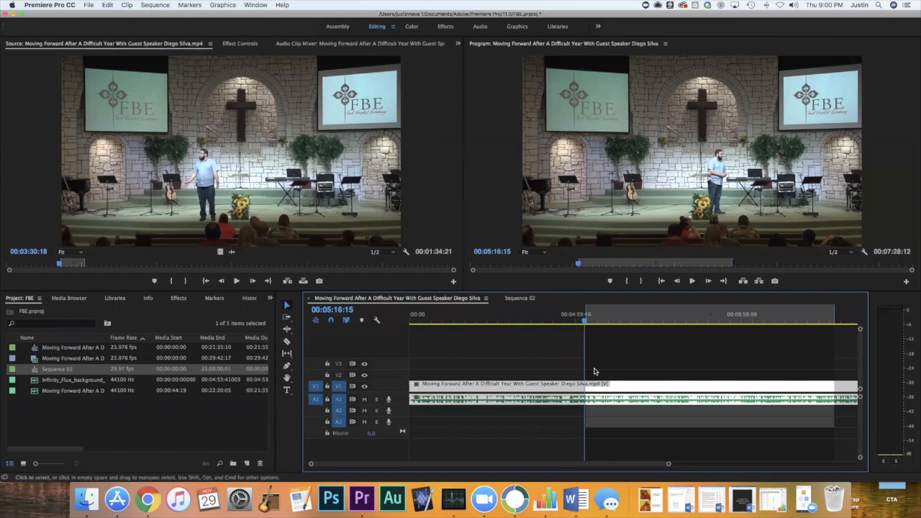
left_click_drag(583, 321, 592, 321)
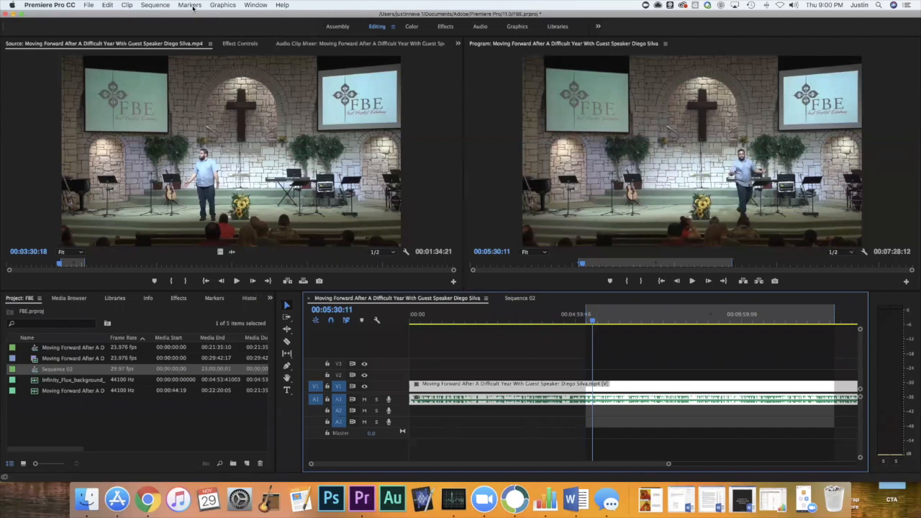
left_click(150, 6)
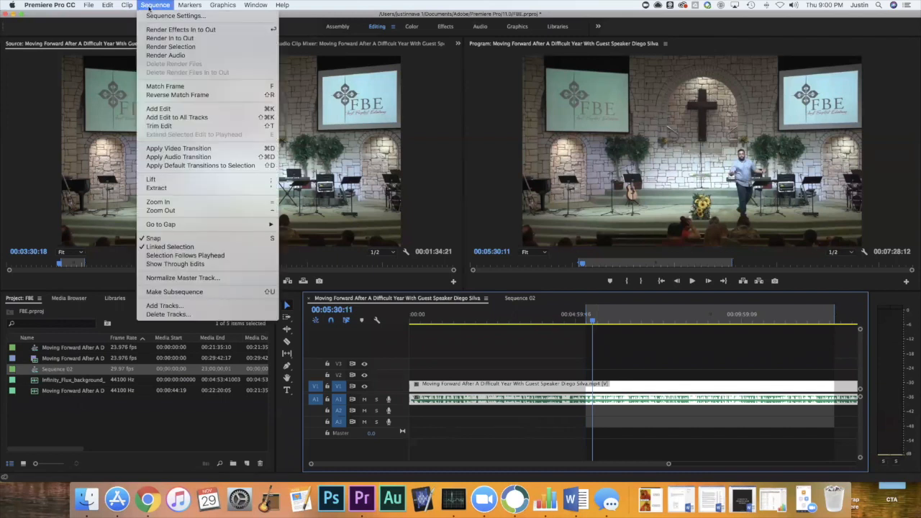
left_click(150, 6)
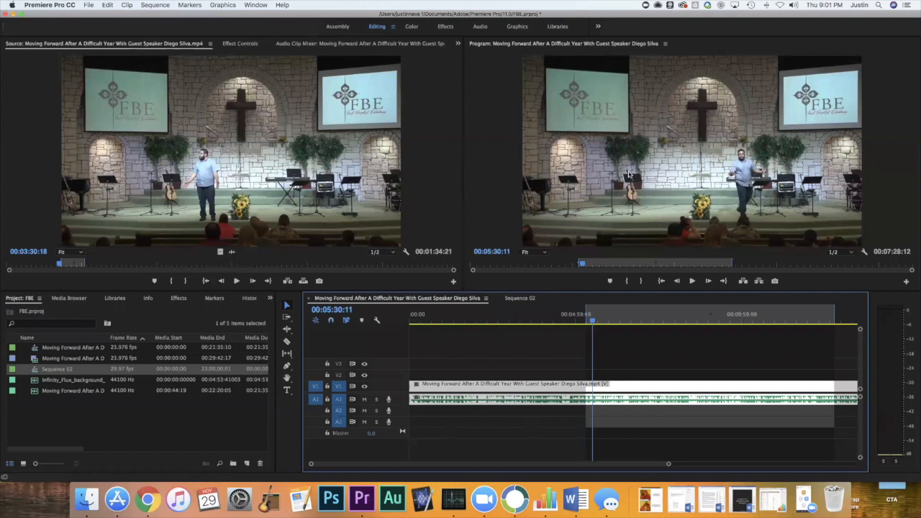
left_click_drag(594, 322, 583, 324)
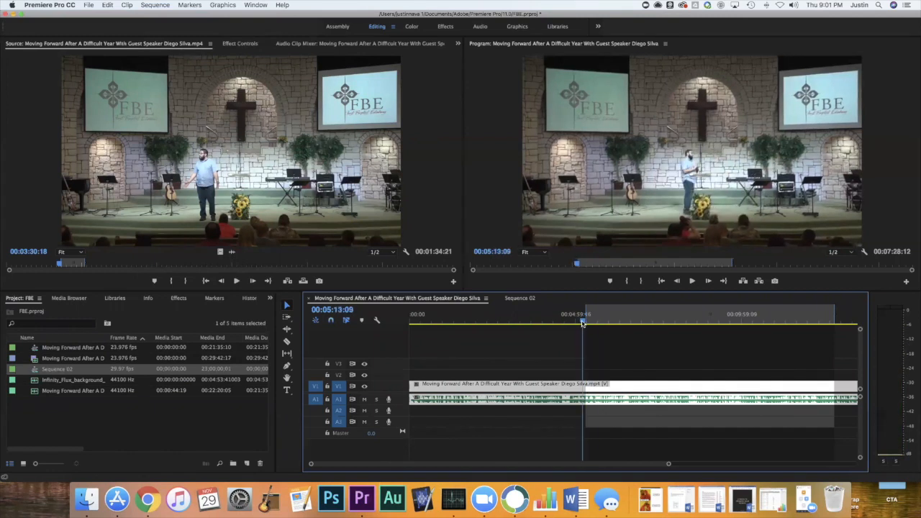
key("super+s")
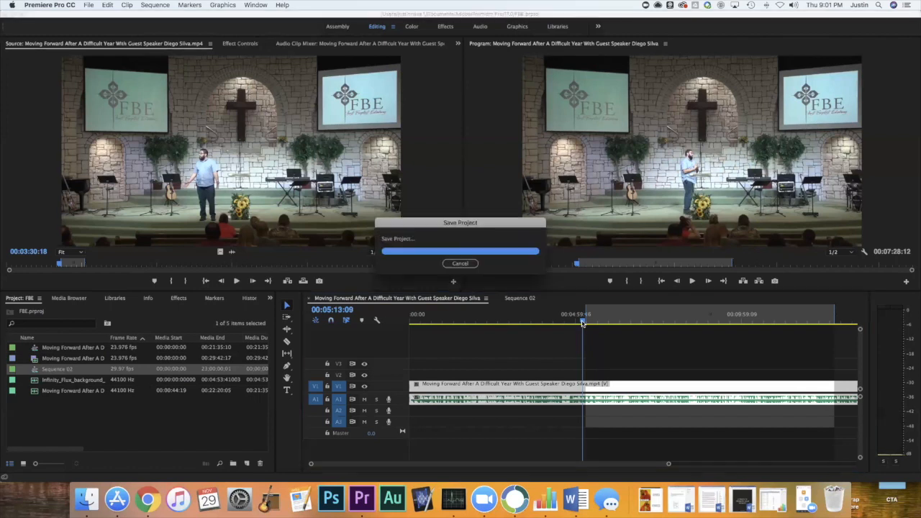
Turn on timeline snapping and test it by moving the playhead around the In point of the sermon sequence.
left_click(151, 5)
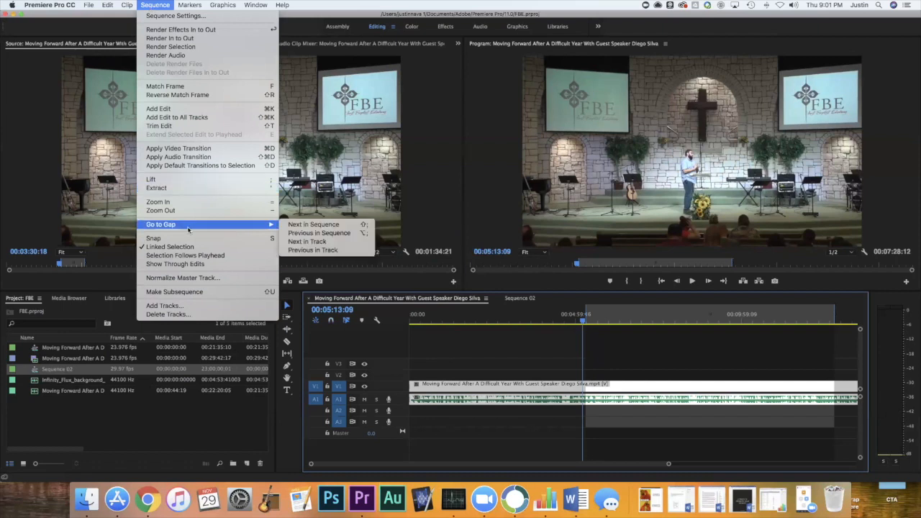
left_click(229, 241)
left_click_drag(572, 317, 586, 322)
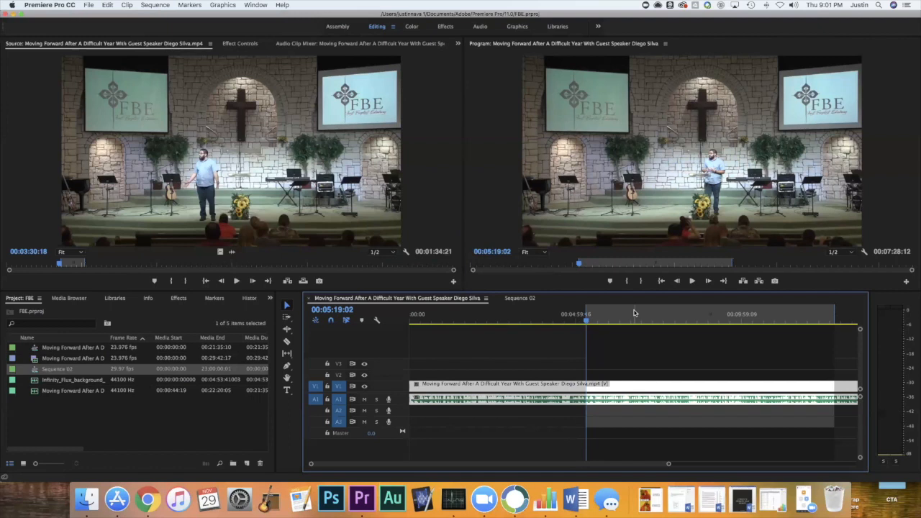
left_click_drag(606, 321, 586, 323)
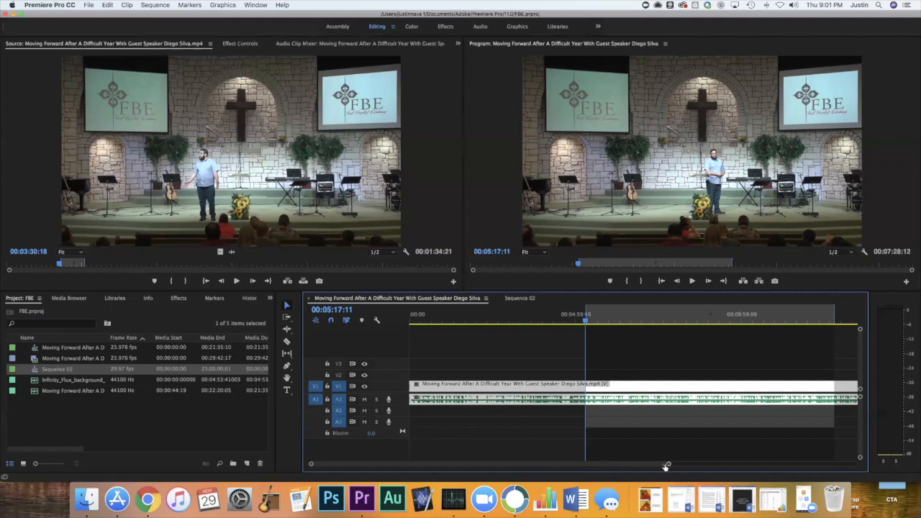
Go exactly to the In point at 00:05:18:19 and split the selected sermon clip there with Add Edit.
left_click_drag(666, 464, 640, 465)
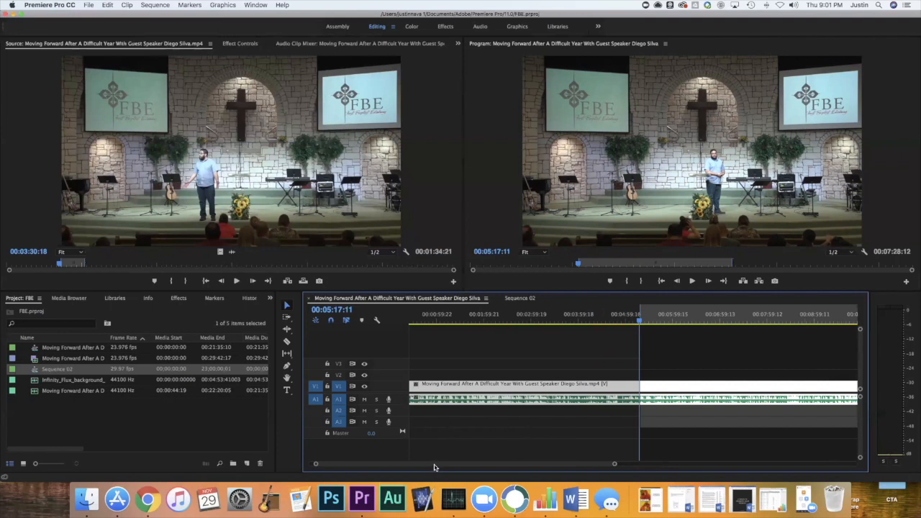
left_click(662, 284)
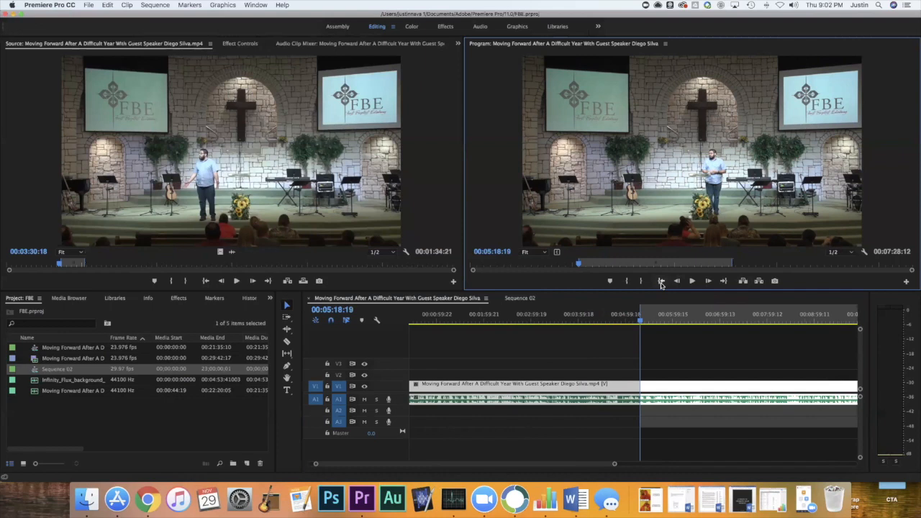
left_click(663, 389)
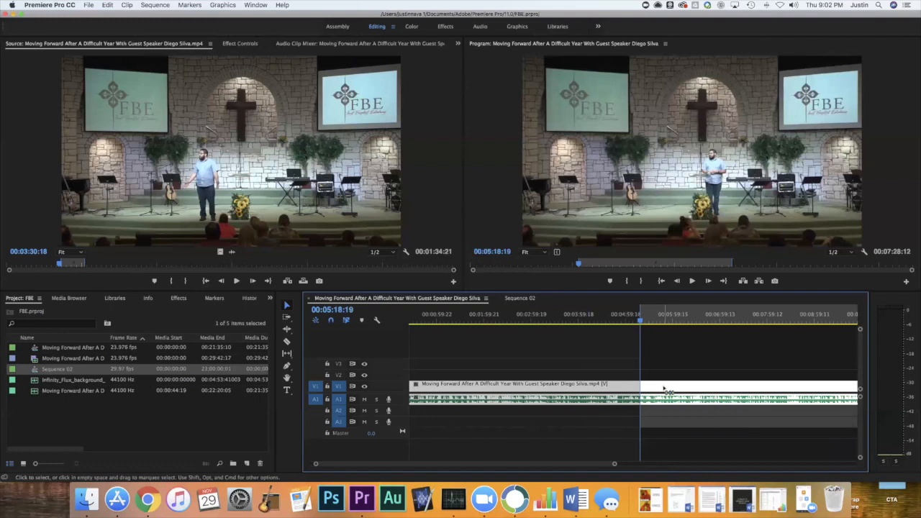
key("super+k")
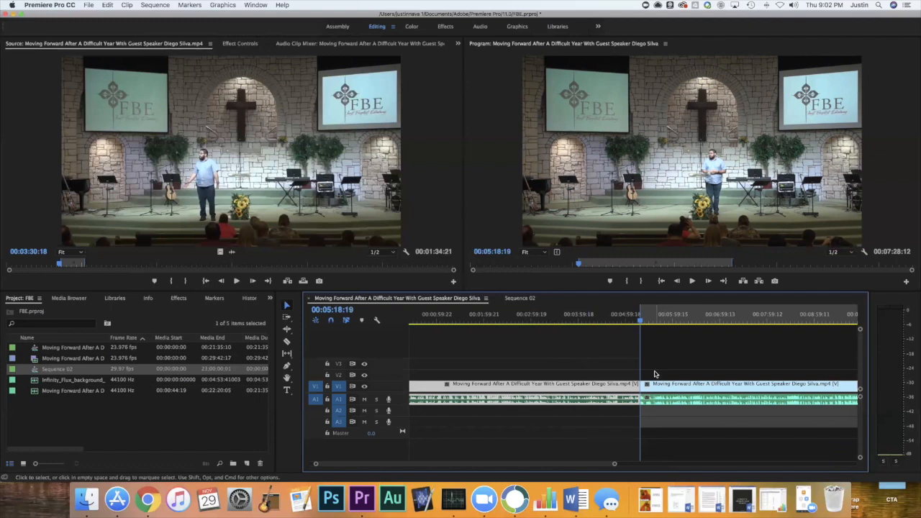
Go to the Out point at 00:12:47:06 and split the sermon clip there with Add Edit.
key("shift")
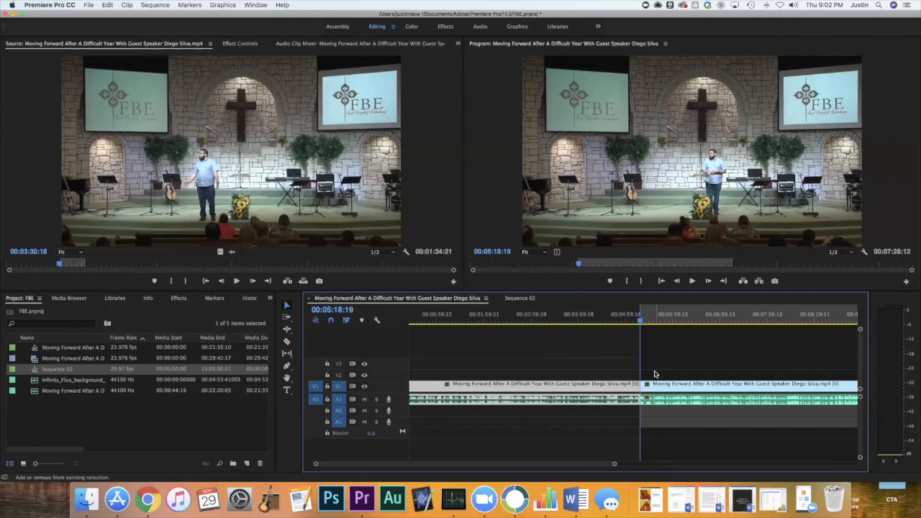
key("Down")
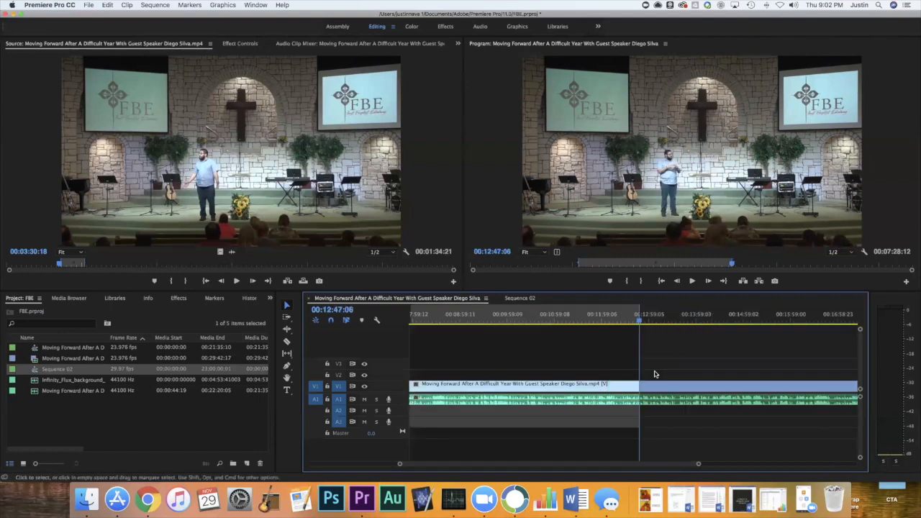
left_click(630, 388)
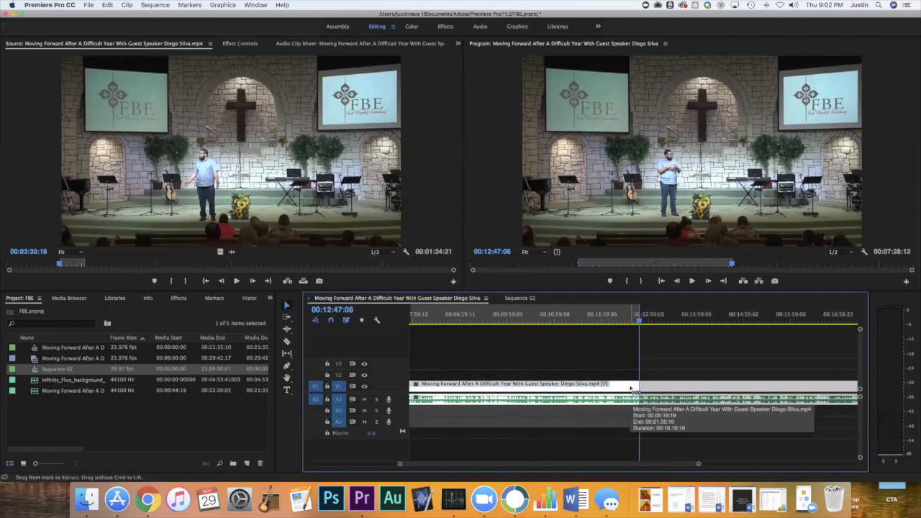
key("super+k")
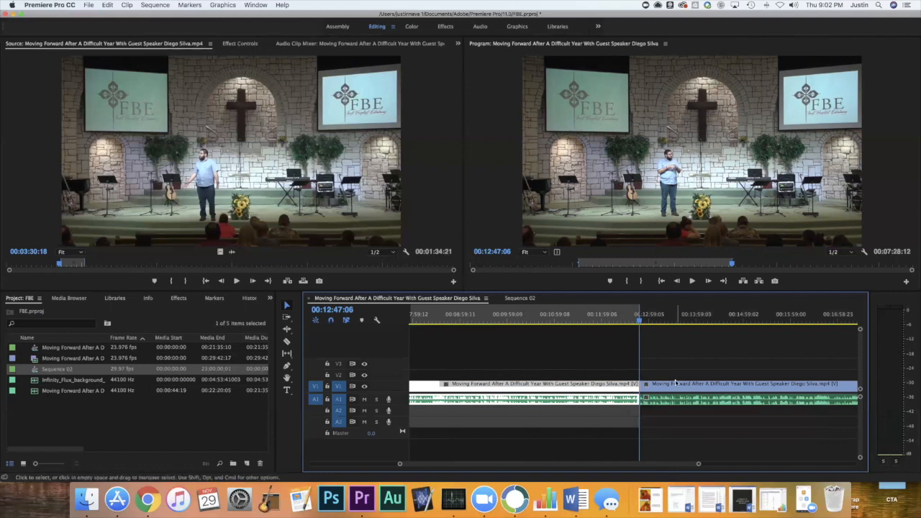
Copy the sermon segment between the two cuts and paste it at the start of Sequence 02.
key("c")
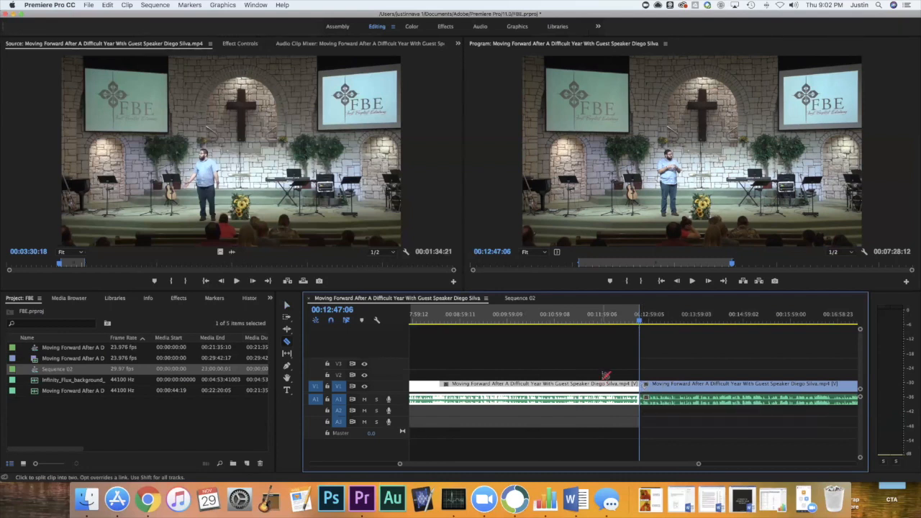
key("v")
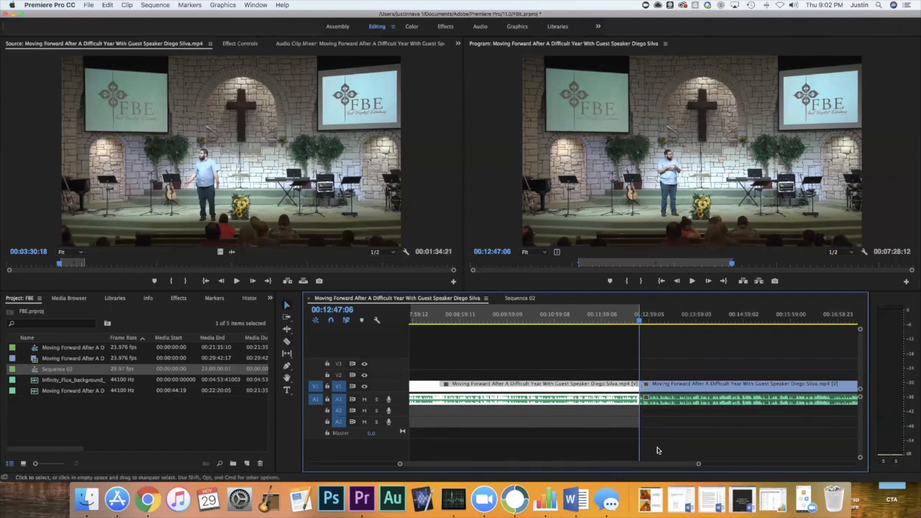
left_click_drag(632, 466, 594, 464)
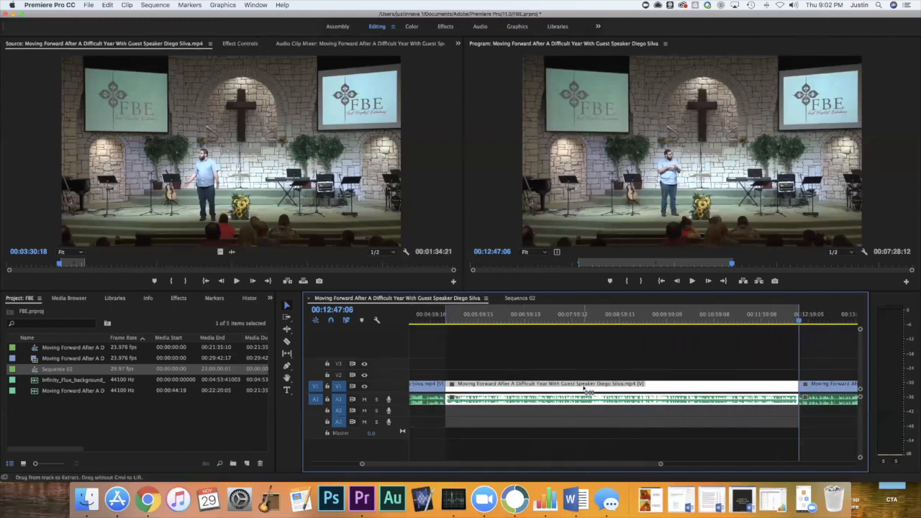
left_click(517, 298)
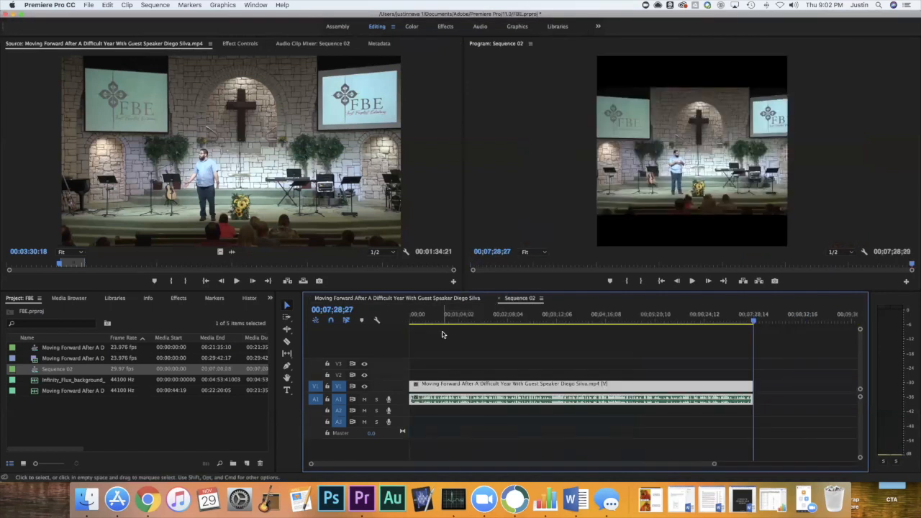
Review the opening of Sequence 02 by scrubbing back from about 00:00:52 and playing briefly from the beginning.
left_click_drag(475, 320, 412, 322)
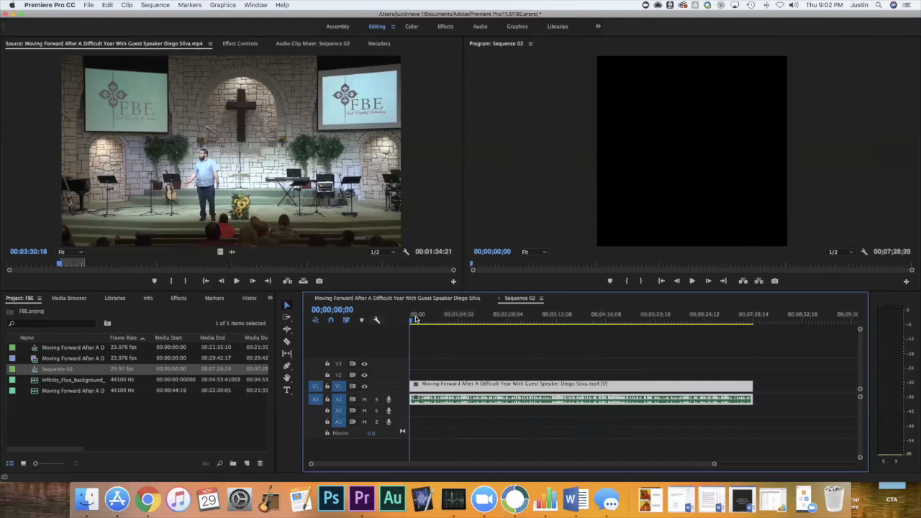
left_click_drag(418, 320, 397, 323)
left_click(451, 321)
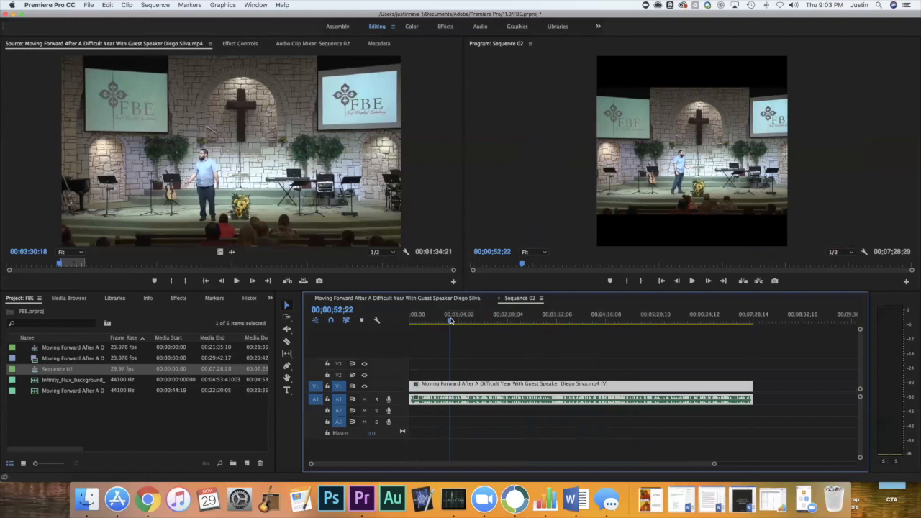
left_click_drag(451, 320, 397, 321)
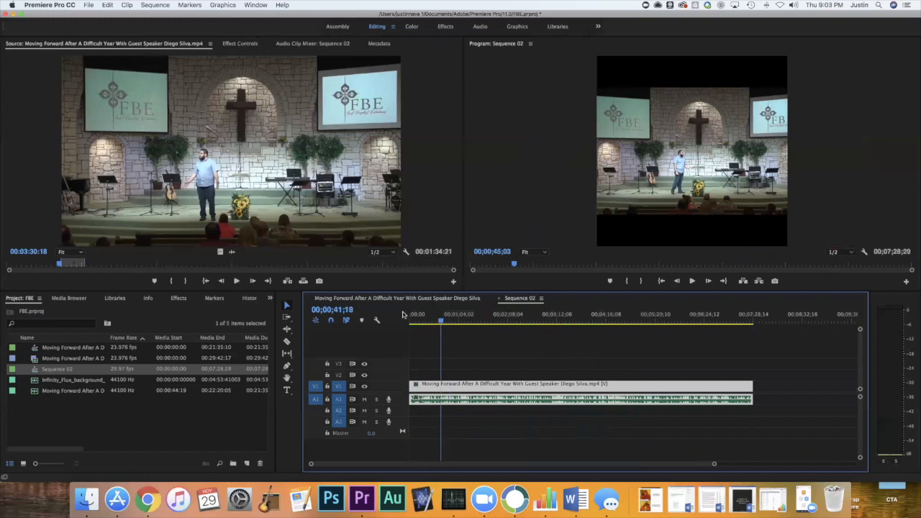
key("space")
key("space")
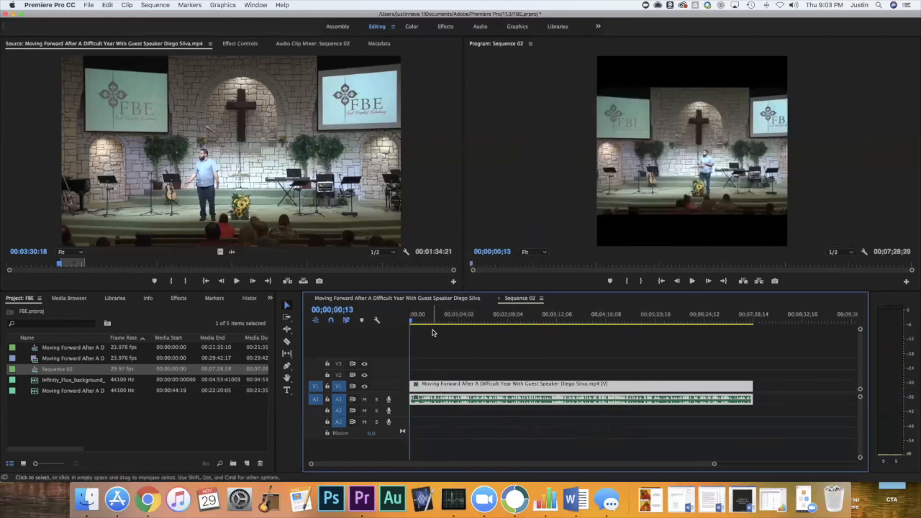
Shift the sermon clip about nine seconds later in Sequence 02 and close the gap before it with Ripple Delete.
mouse_move(429, 396)
left_mouse_down()
mouse_move(454, 392)
mouse_move(425, 387)
left_mouse_up()
left_click(484, 317)
left_click_drag(425, 317, 382, 322)
left_click_drag(423, 384, 429, 385)
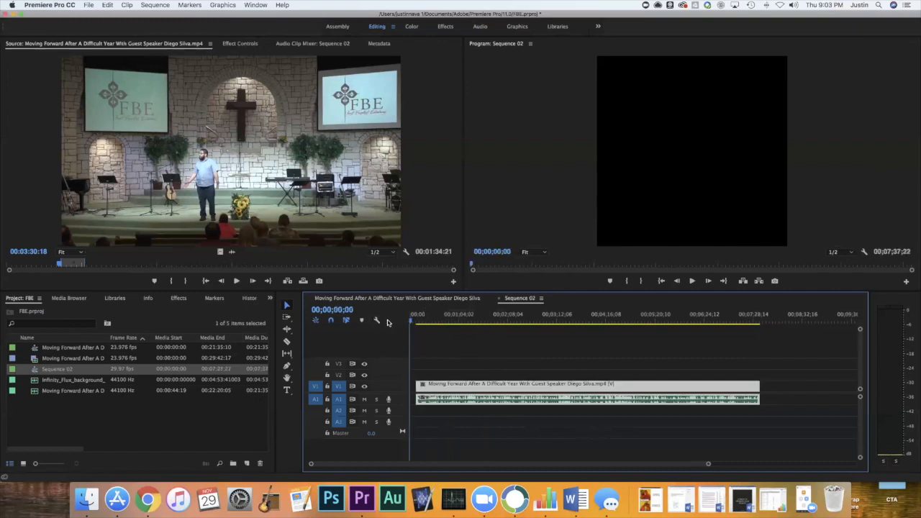
left_click(412, 386)
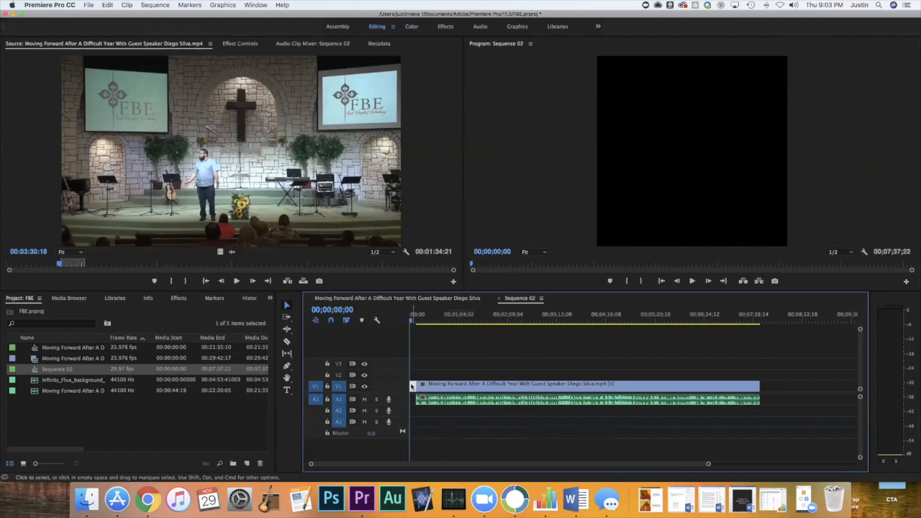
right_click(412, 386)
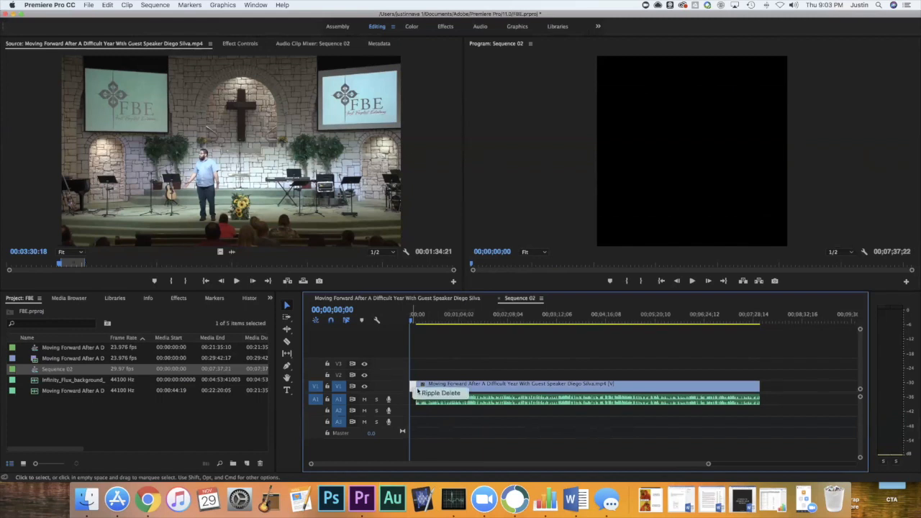
left_click(439, 393)
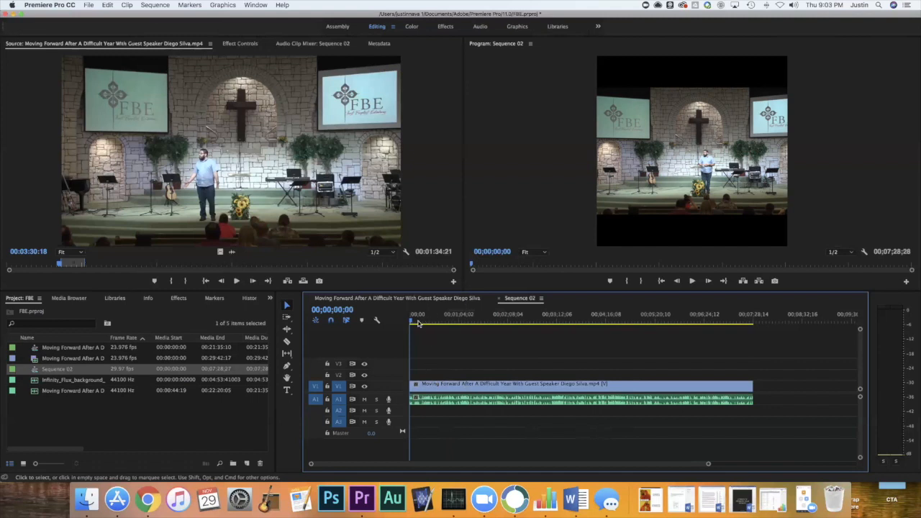
Open the Sequence 02 sermon clip in the Source Monitor and look over its effect controls.
double_click(427, 387)
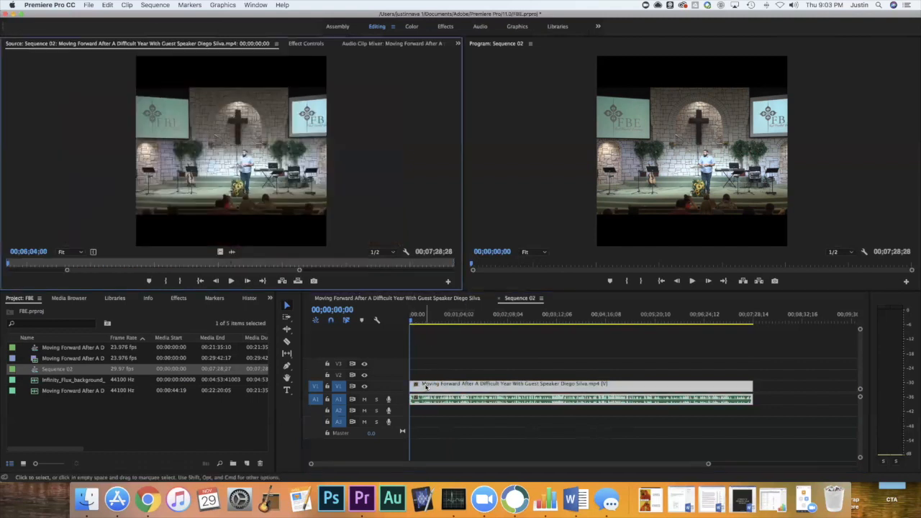
left_click(309, 44)
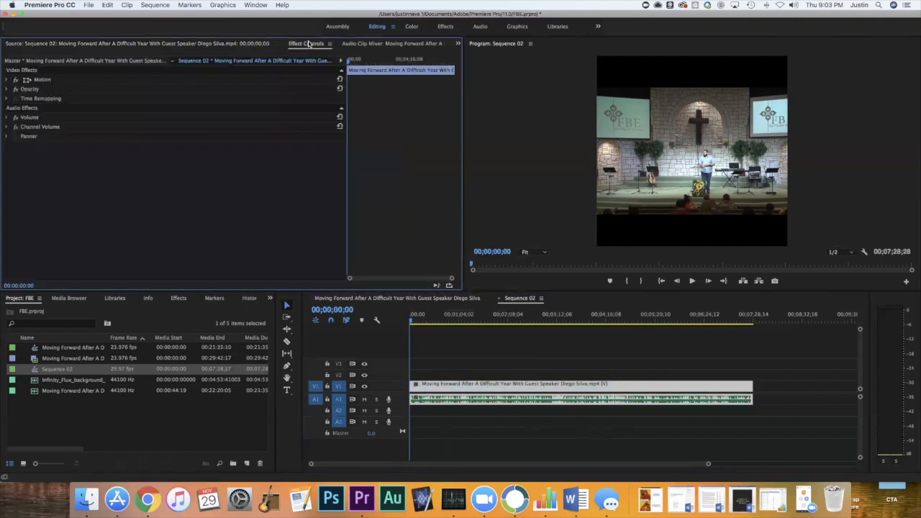
left_click(253, 44)
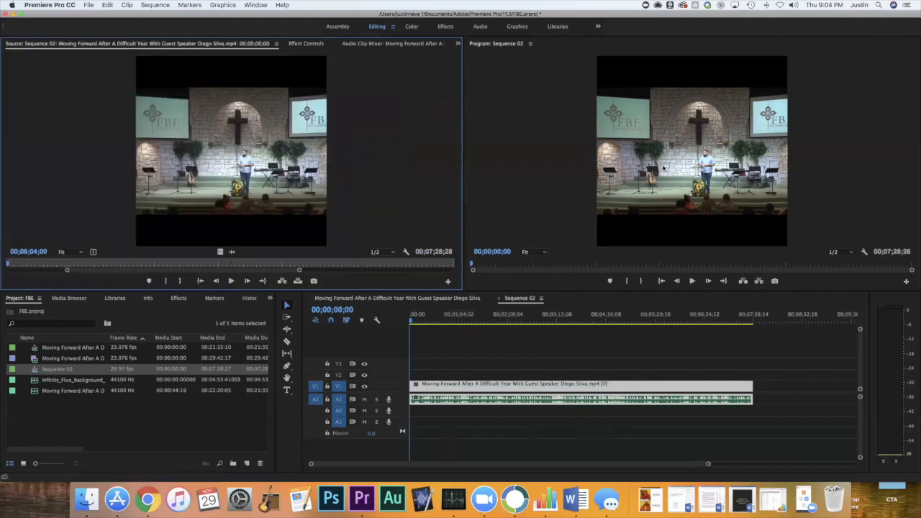
Enlarge the sermon clip to about 154.5% scale to fill the square frame and reposition it to about 468.7, 524.7.
left_click(712, 134)
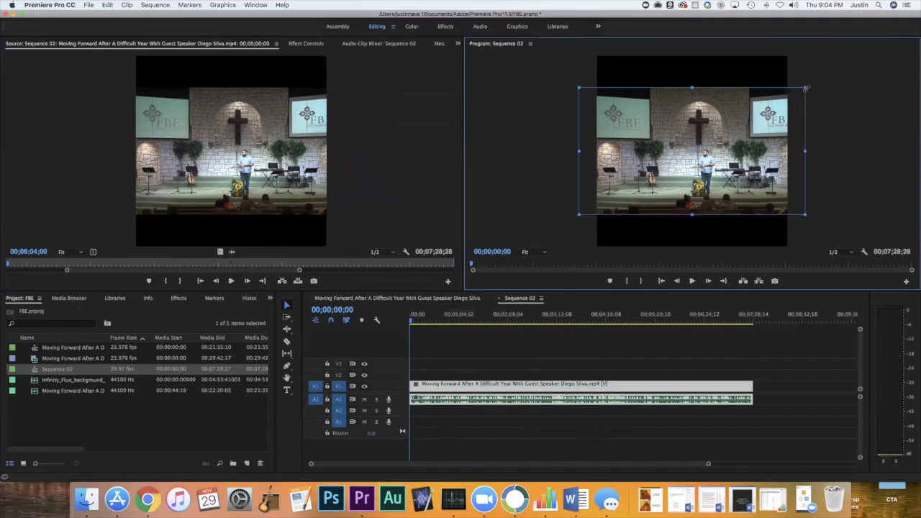
left_click_drag(806, 88, 857, 54)
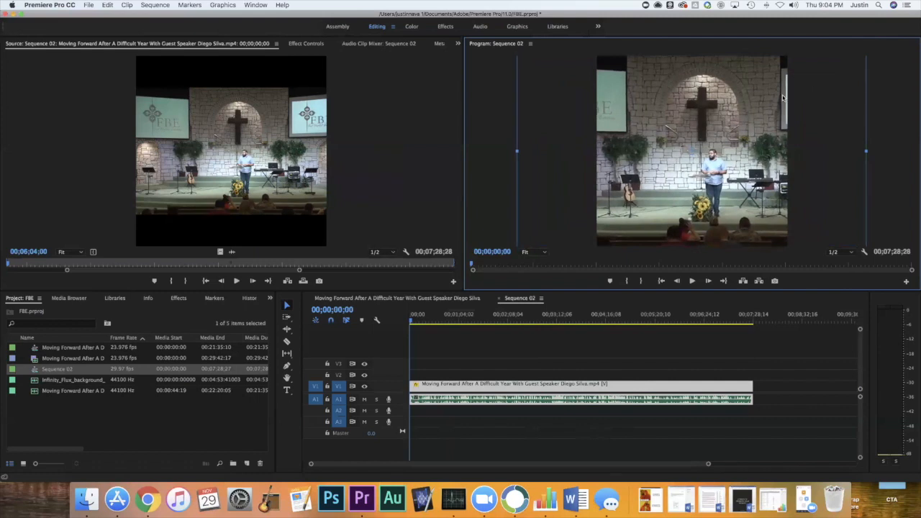
left_click_drag(783, 98, 780, 98)
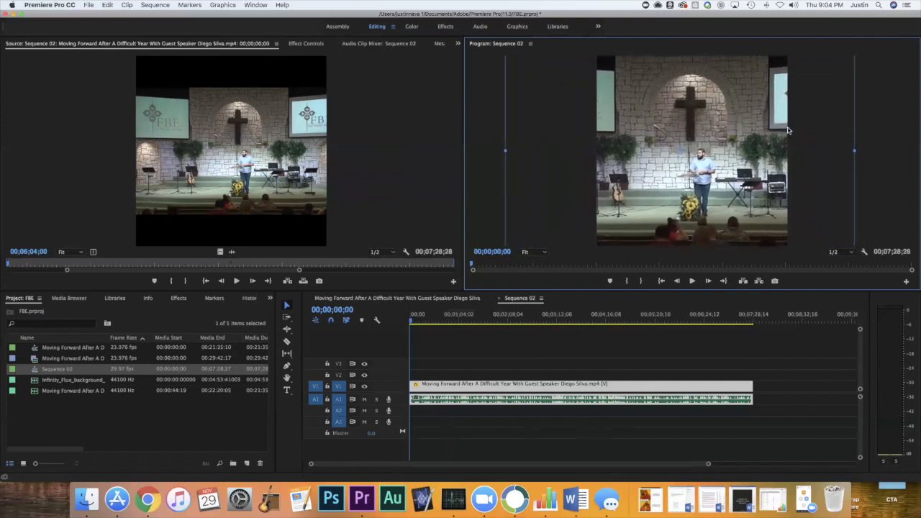
left_click_drag(787, 131, 784, 130)
Refine the sermon clip's motion to scale 245.5 and position 433.0, 481.4, and check the framing over the first 24 seconds.
left_click(321, 44)
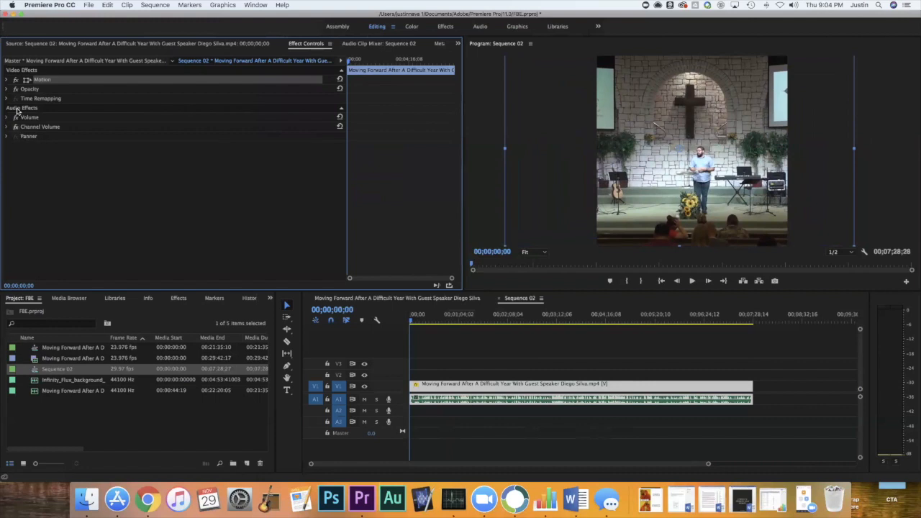
left_click(7, 80)
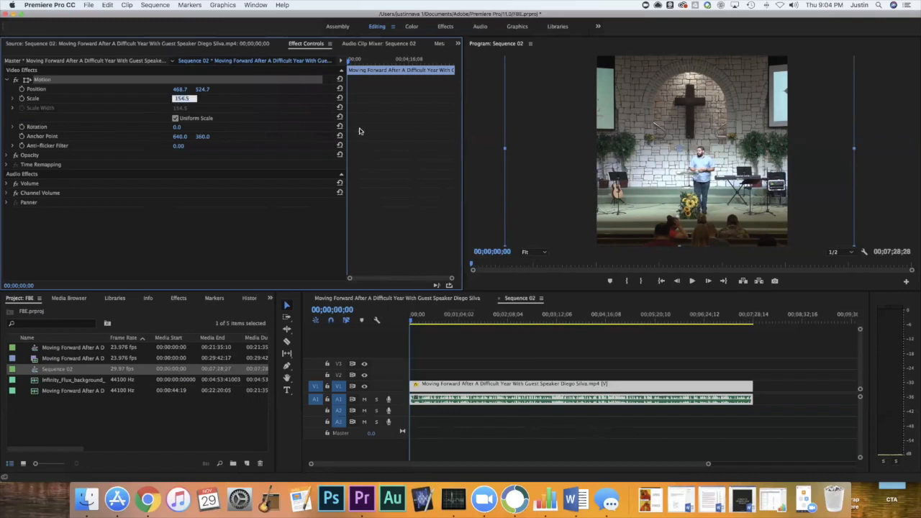
mouse_move(607, 202)
left_mouse_down()
mouse_move(599, 164)
mouse_move(611, 195)
left_mouse_up()
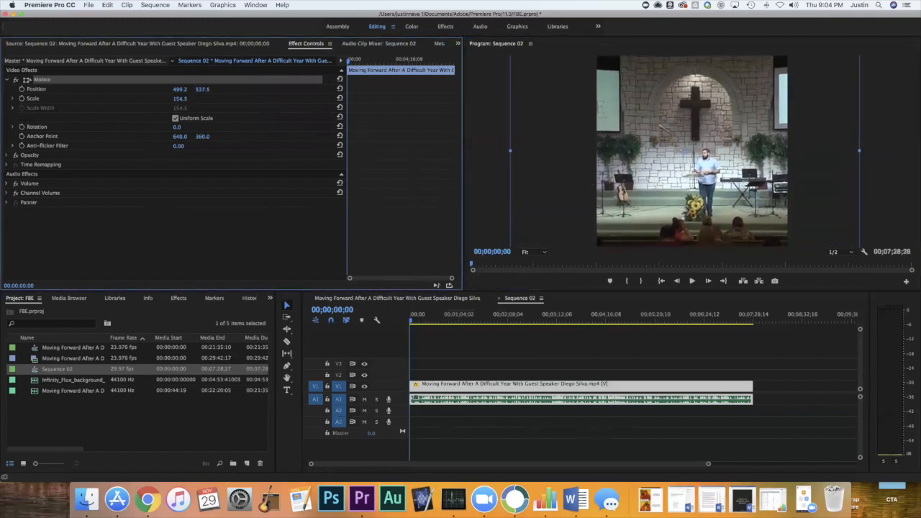
left_click_drag(180, 99, 209, 98)
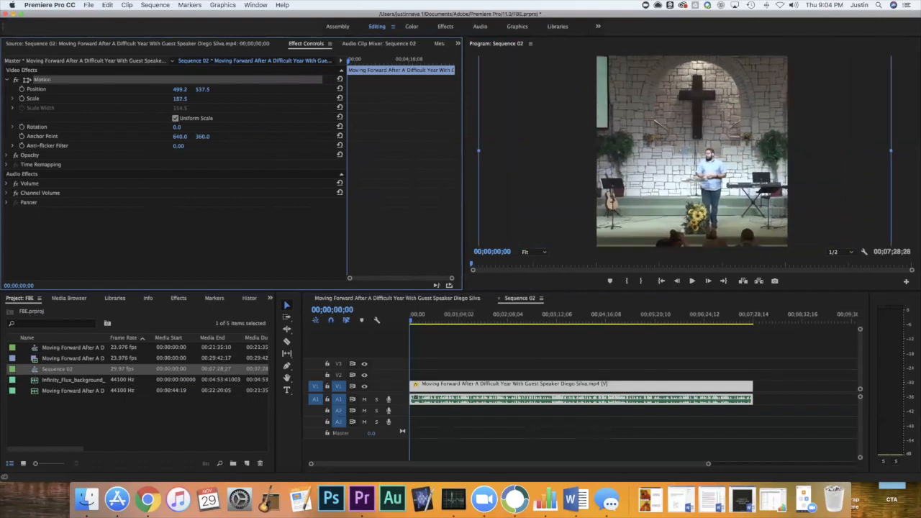
left_click_drag(708, 182, 707, 175)
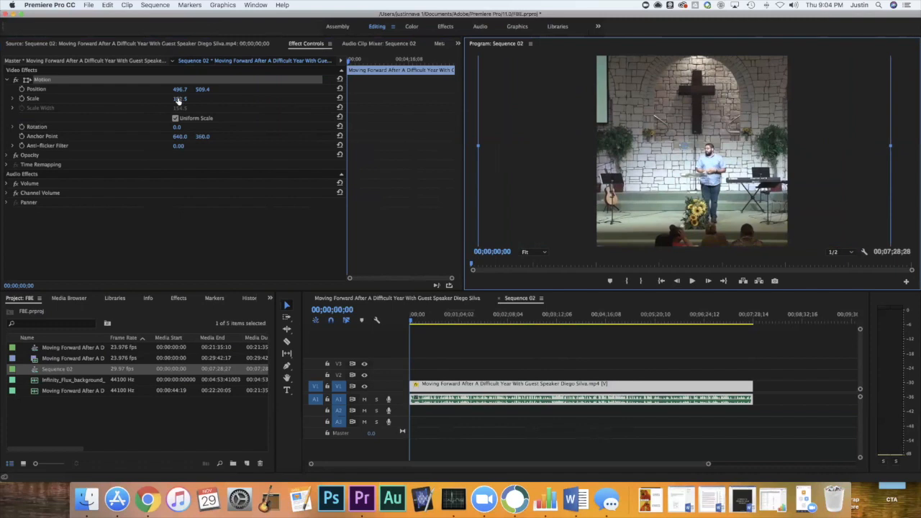
left_click_drag(178, 99, 202, 99)
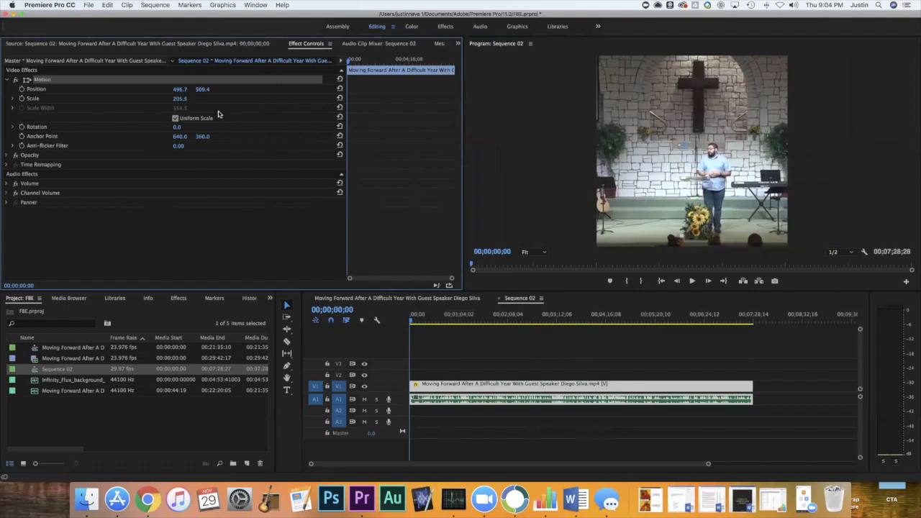
left_click_drag(704, 146, 706, 139)
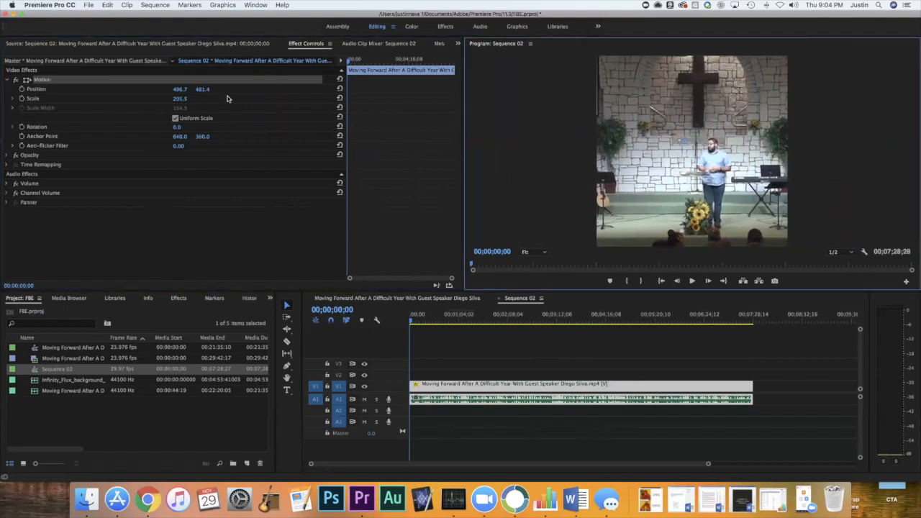
left_click_drag(181, 98, 201, 99)
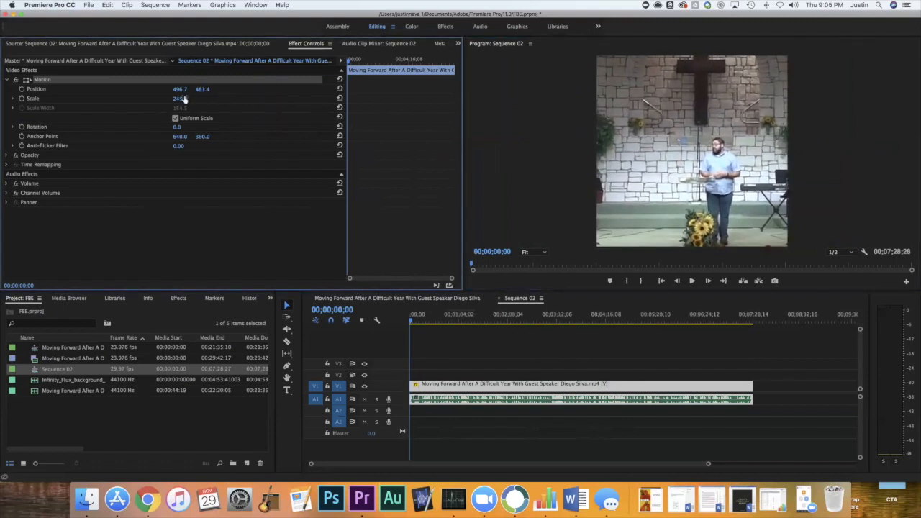
left_click_drag(671, 146, 662, 147)
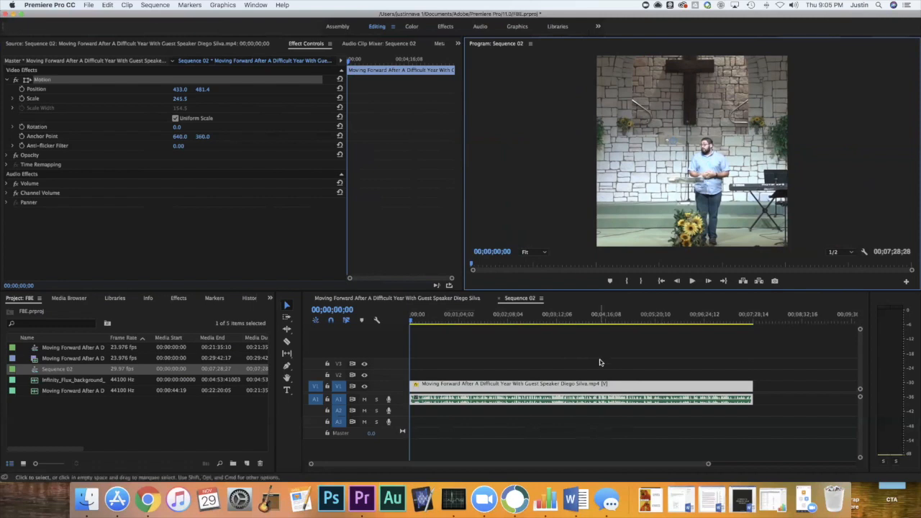
left_click(428, 321)
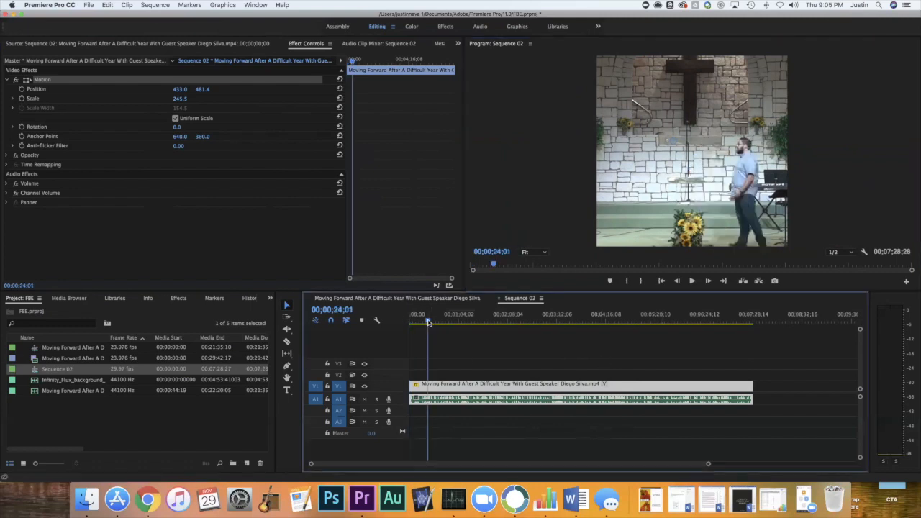
left_click_drag(428, 322, 410, 322)
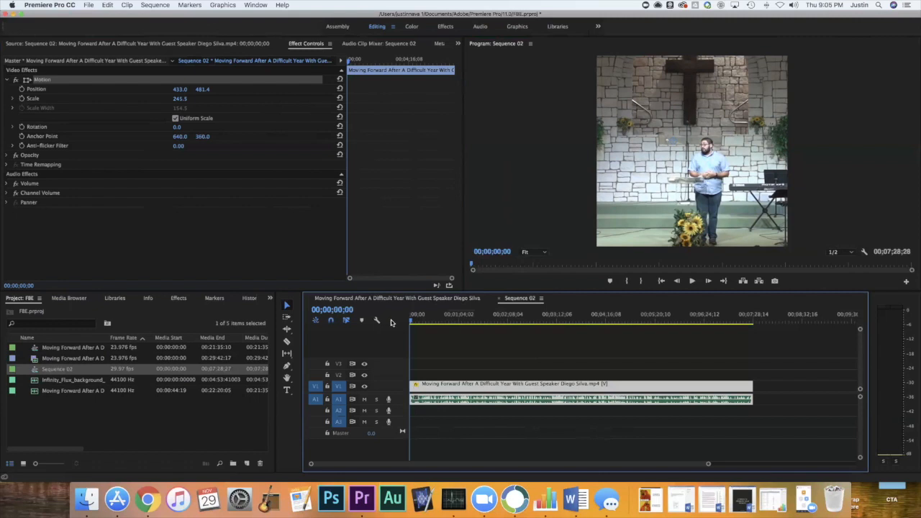
Create a white 1080 x 1080 color matte named "white" in the project.
left_click(143, 422)
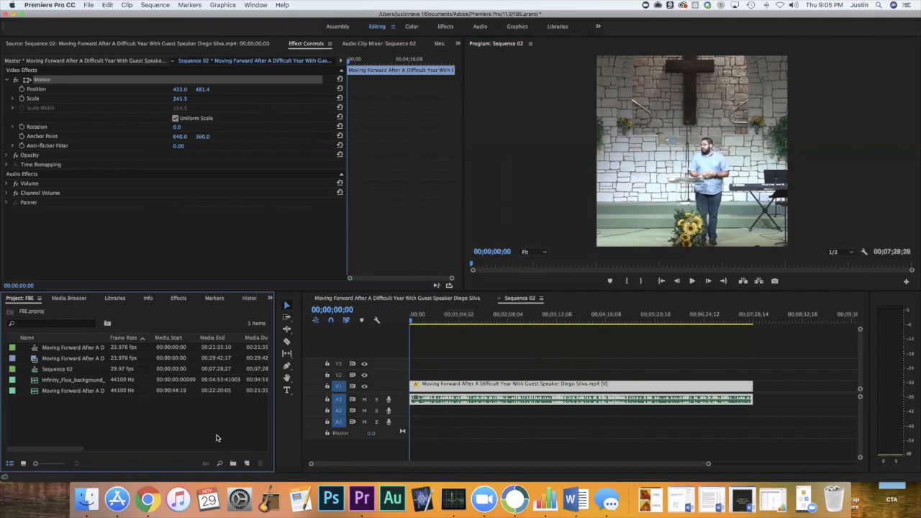
left_click(246, 463)
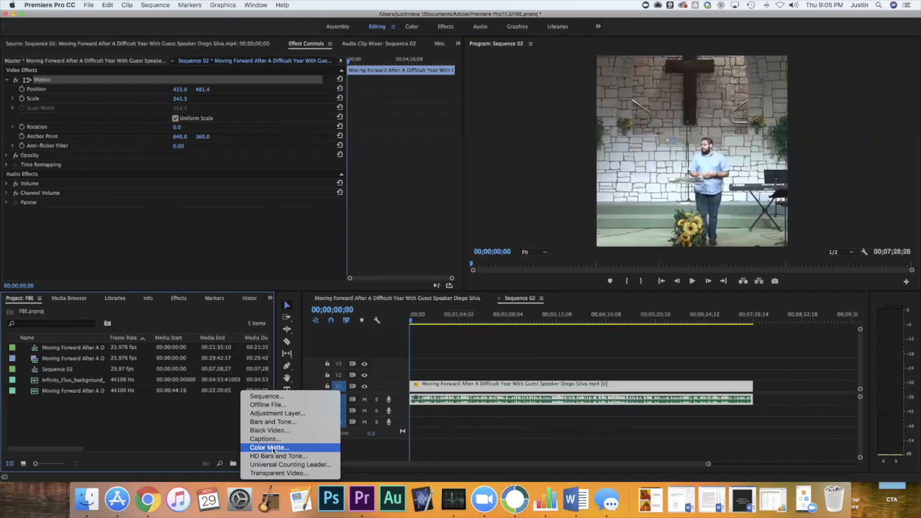
left_click(269, 447)
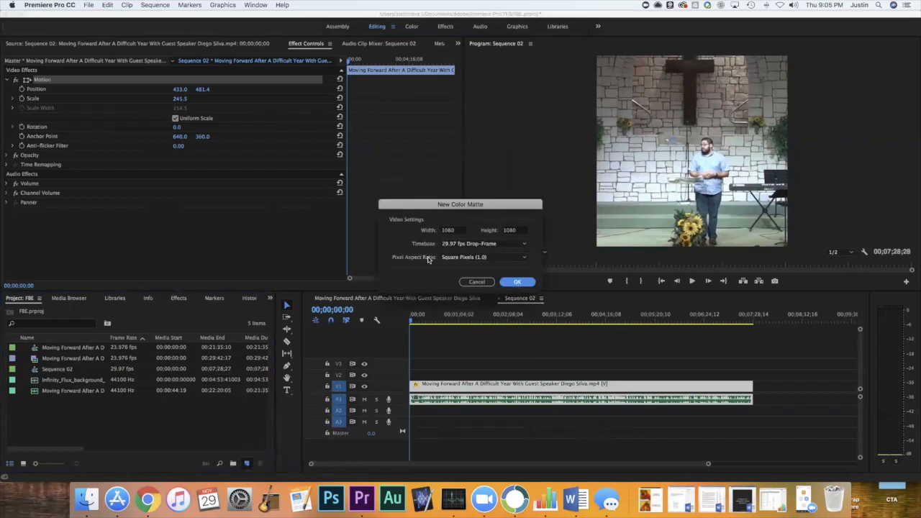
left_click(516, 282)
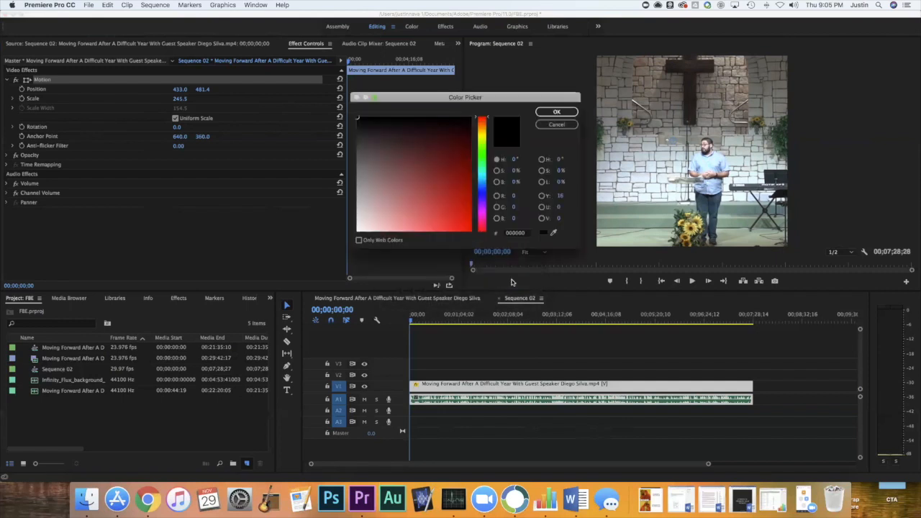
left_click_drag(449, 181, 303, 263)
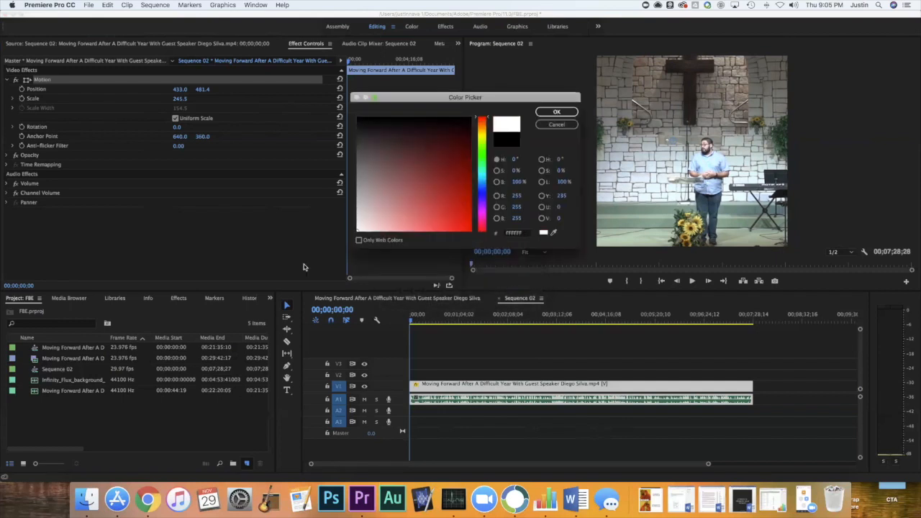
left_click(554, 114)
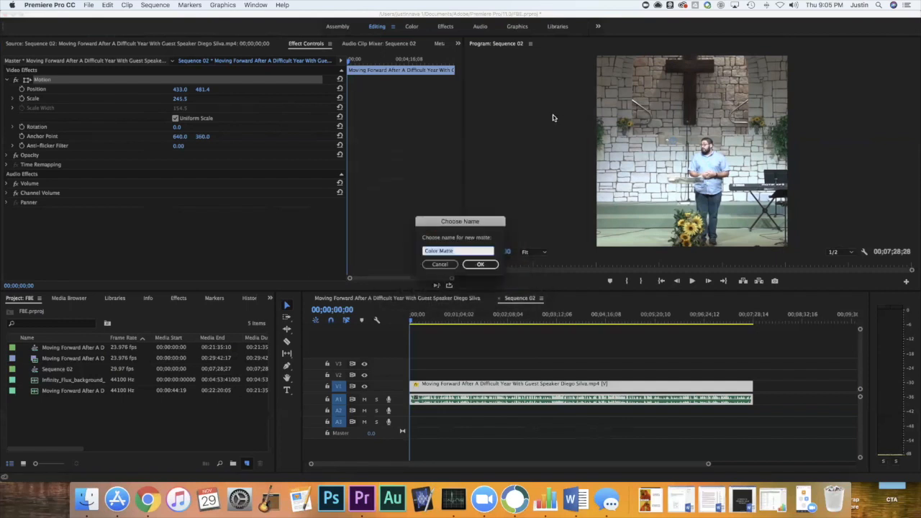
type("white")
key("Return")
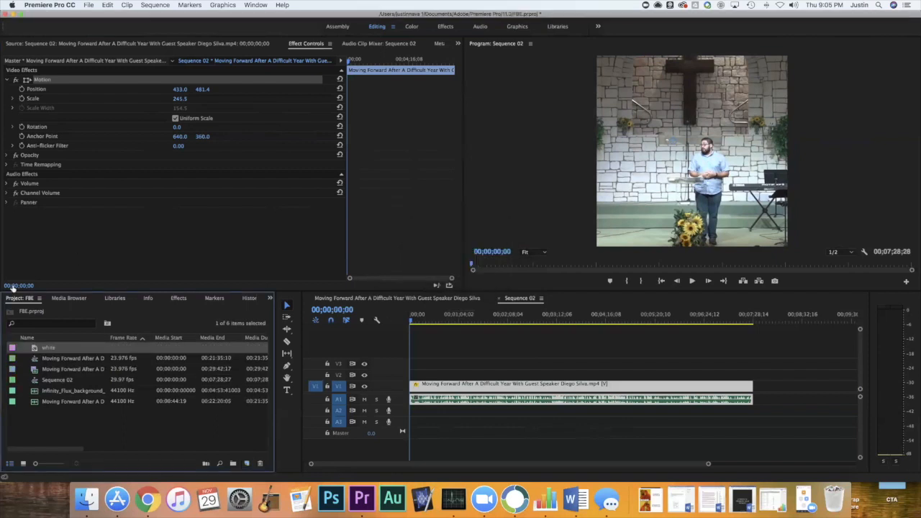
Place the white matte on V2 at the start of Sequence 02 and extend it to the end of the sermon clip.
left_click_drag(45, 347, 414, 374)
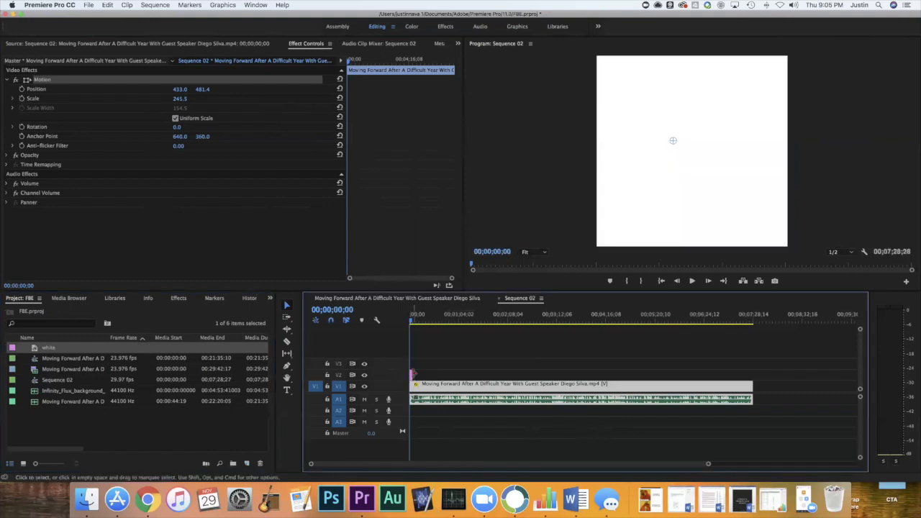
left_click_drag(708, 463, 677, 463)
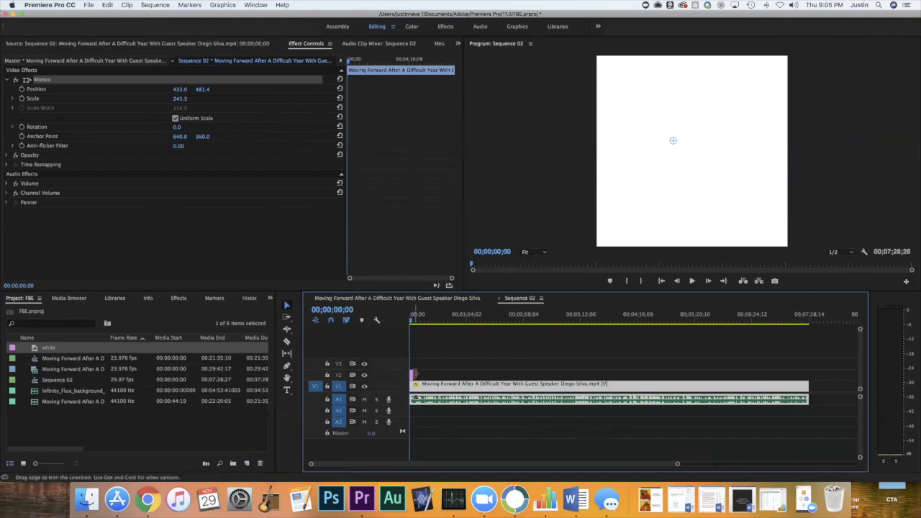
left_click_drag(414, 375, 808, 373)
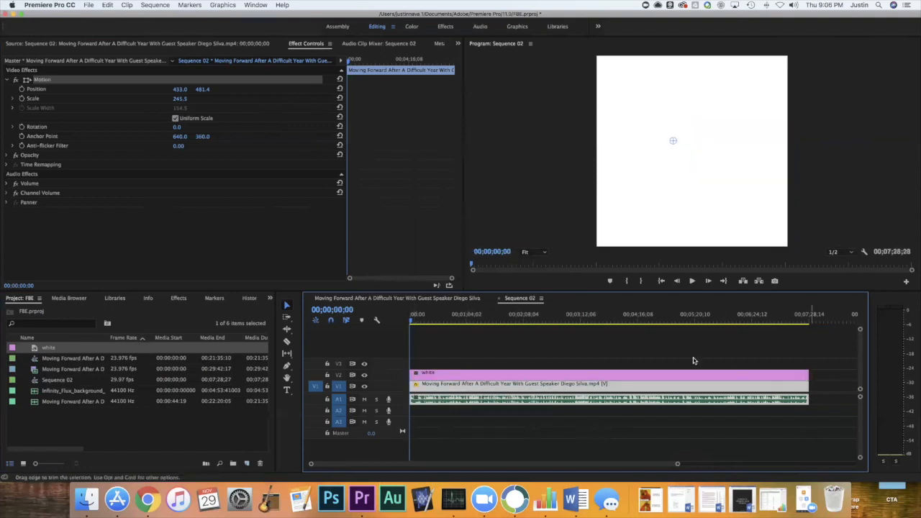
left_click(421, 322)
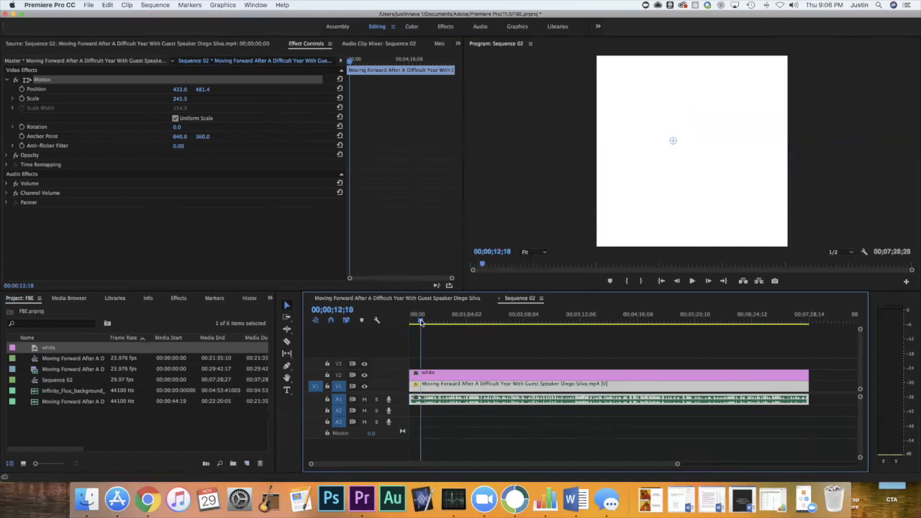
left_click(475, 375)
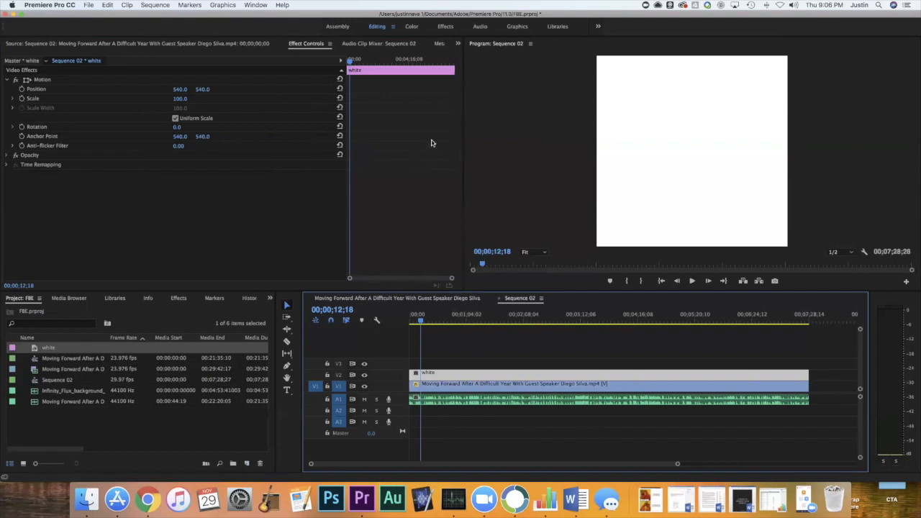
left_click(445, 29)
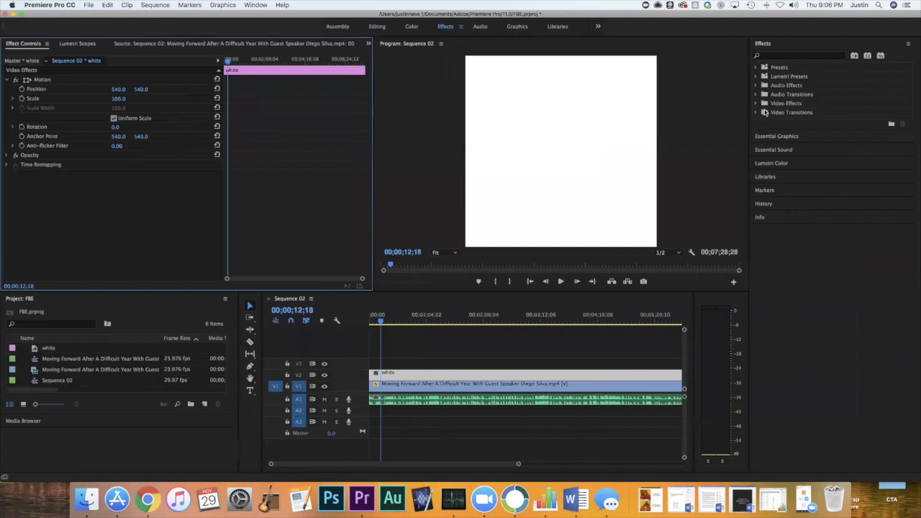
left_click(756, 104)
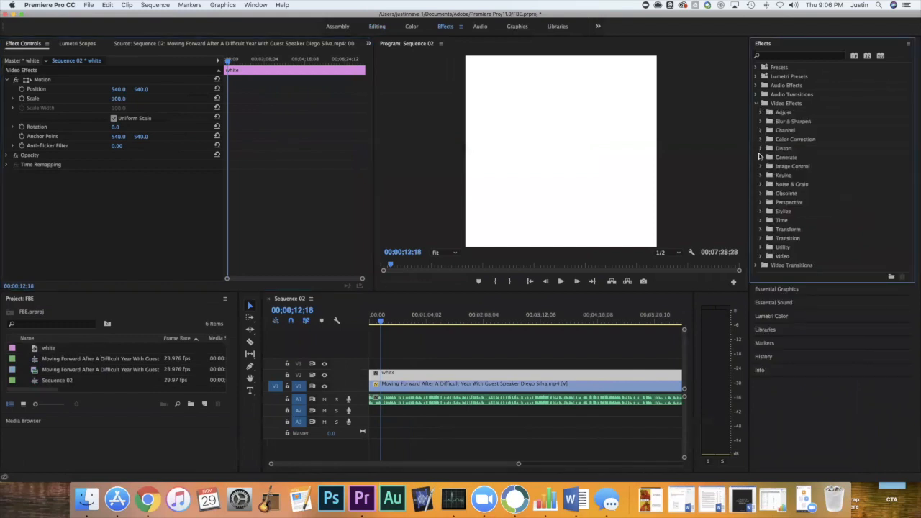
left_click(762, 229)
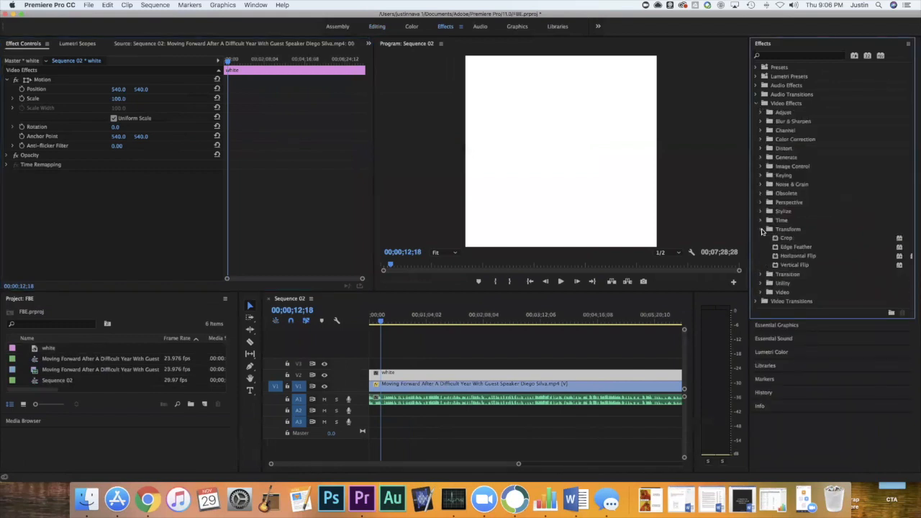
left_click(762, 229)
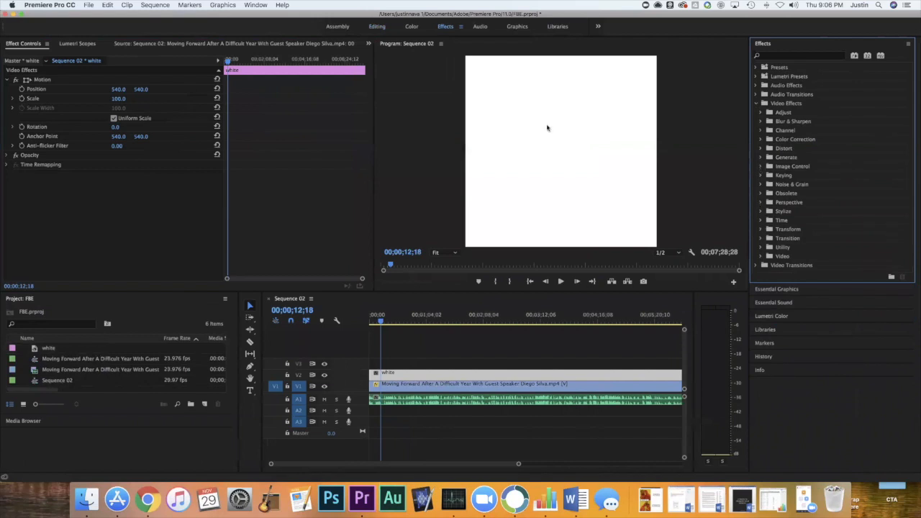
left_click(255, 5)
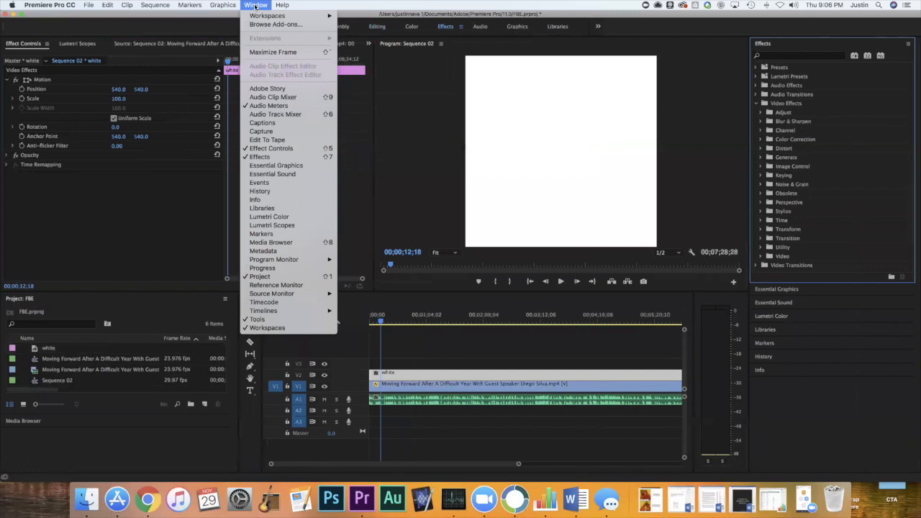
mouse_move(252, 16)
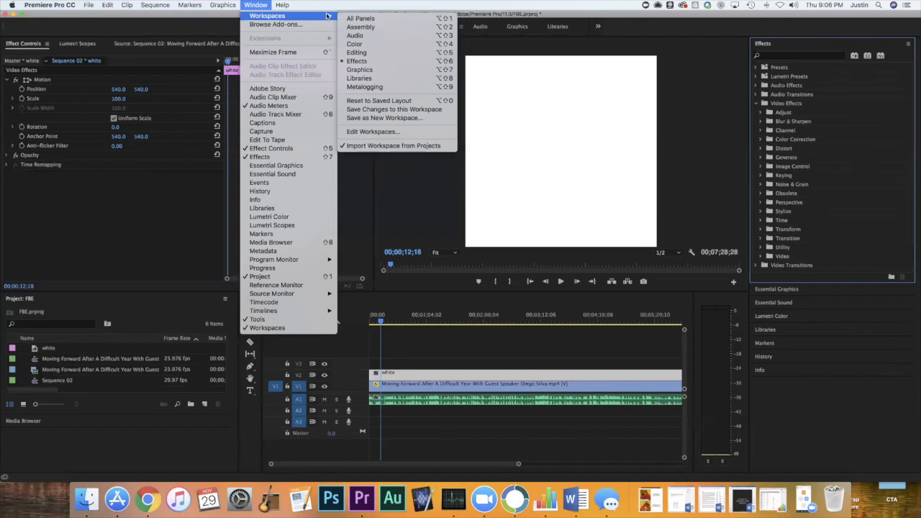
left_click(389, 53)
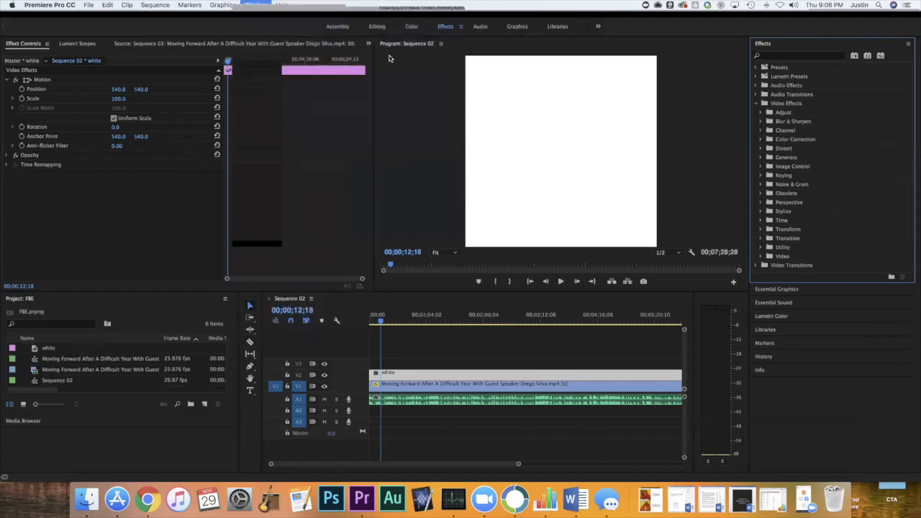
Lower the white matte to a vertical position of 1373.0 so it covers only a strip along the frame's lower edge.
left_click(160, 213)
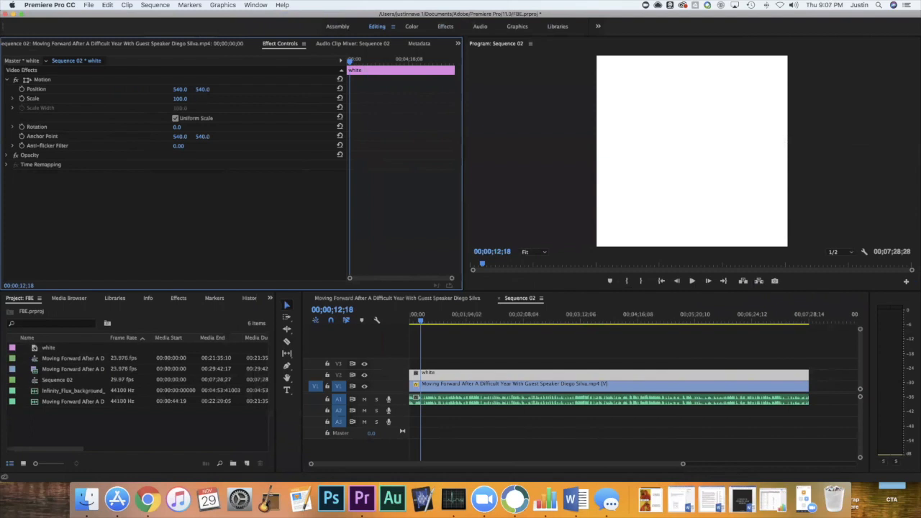
left_click_drag(202, 89, 333, 89)
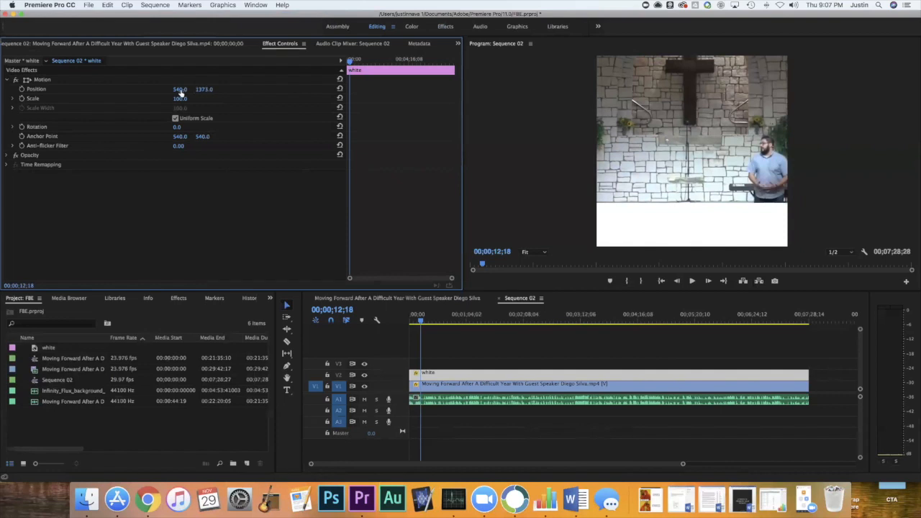
left_click(455, 377)
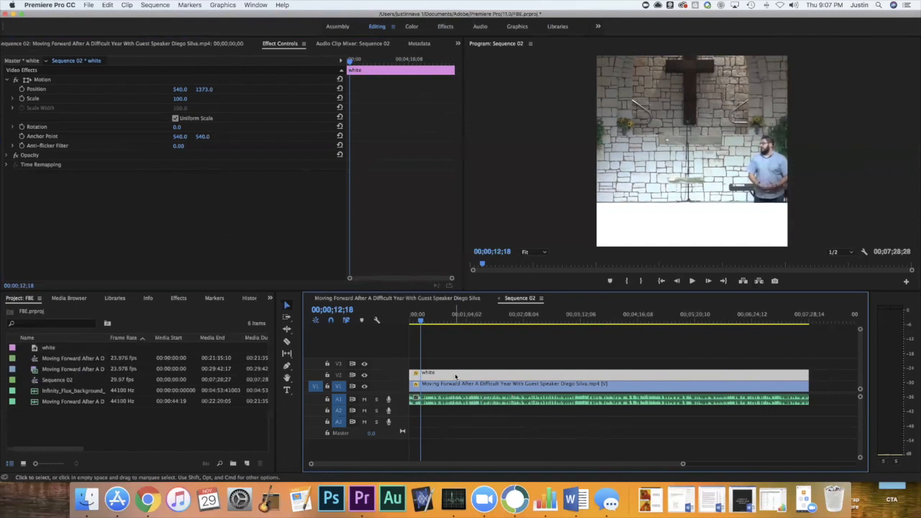
Duplicate the white matte onto V3 and raise the copy so it covers only a strip along the frame's upper edge.
left_click_drag(454, 377, 454, 369)
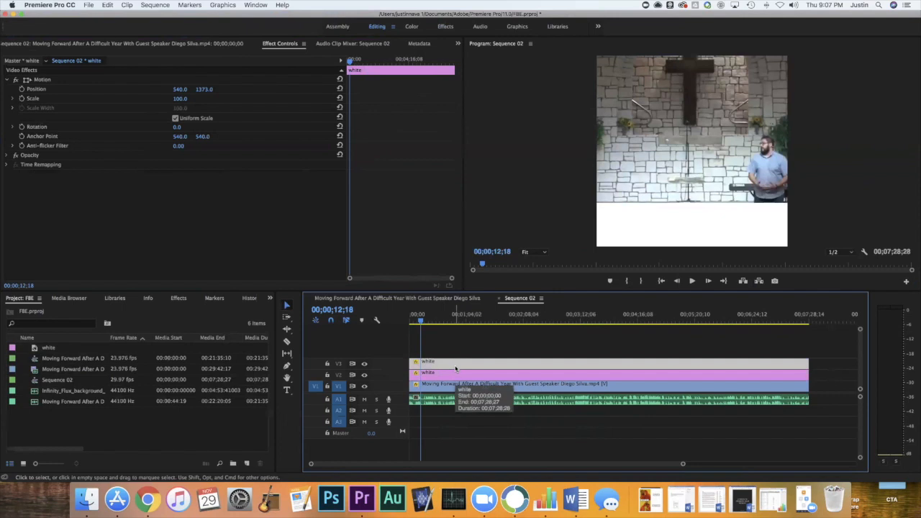
mouse_move(205, 89)
left_mouse_down()
mouse_move(172, 89)
mouse_move(204, 89)
mouse_move(196, 90)
left_mouse_up()
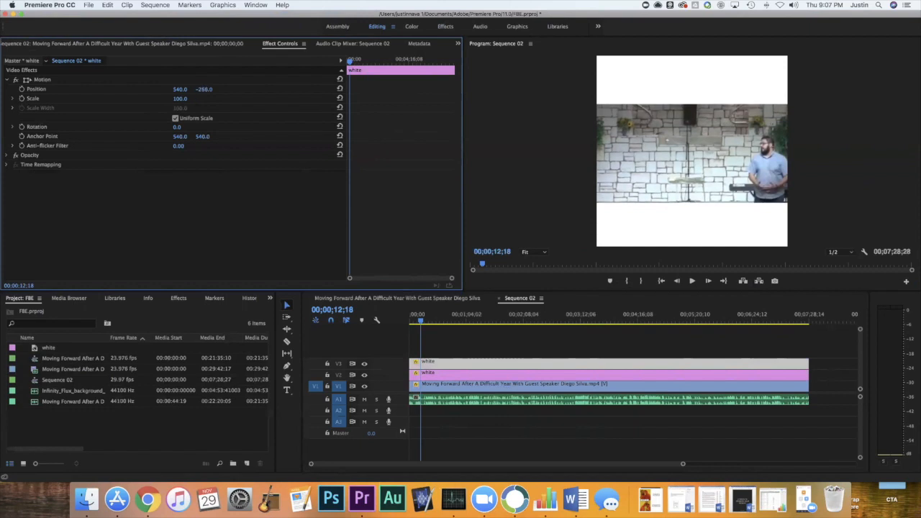
Reframe the sermon clip between the two bars with scale 220.5 and vertical position 371.4.
left_click(544, 385)
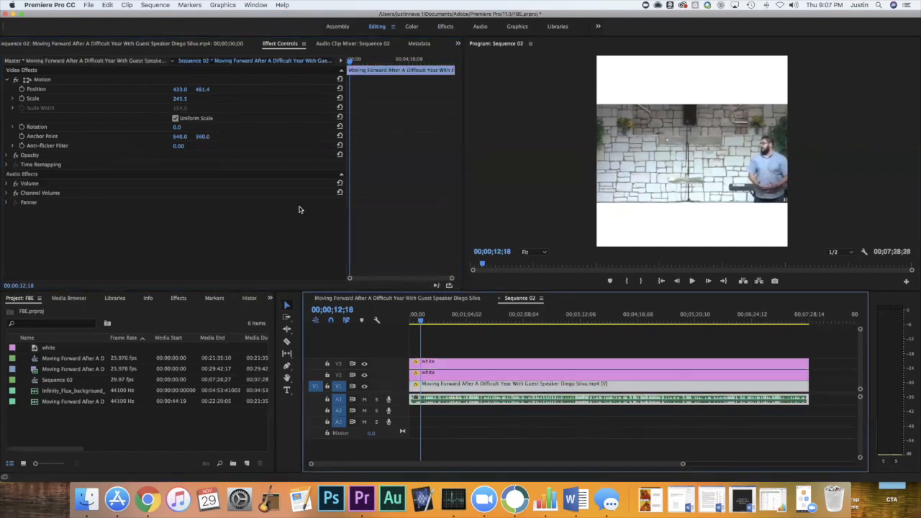
left_click_drag(179, 98, 123, 90)
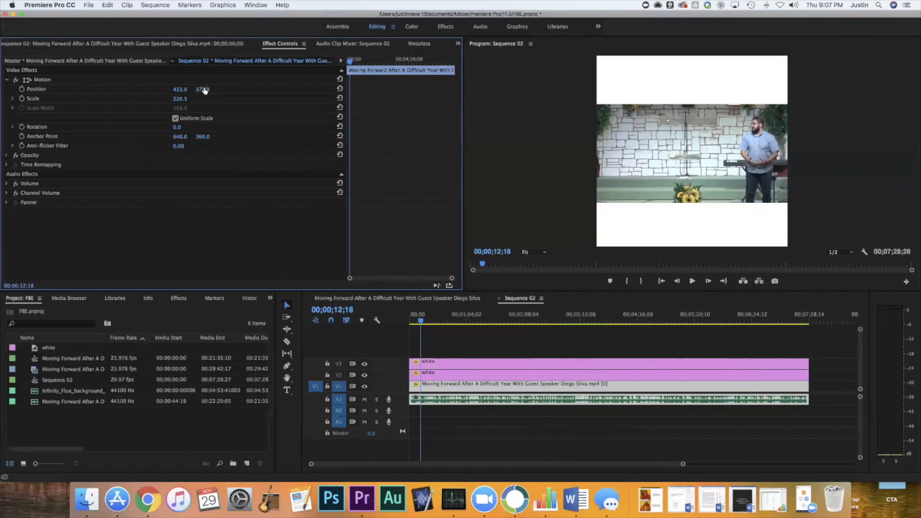
left_click(504, 362)
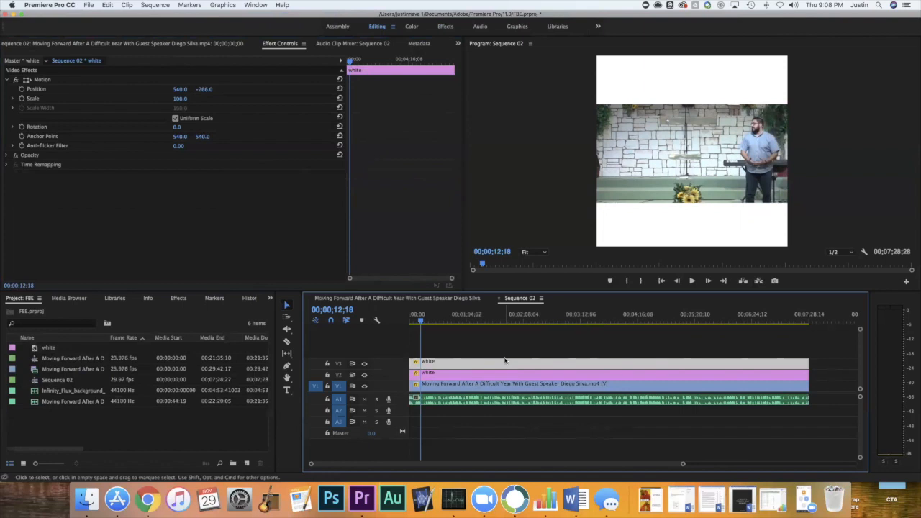
left_click_drag(504, 362, 446, 363)
left_click(453, 387)
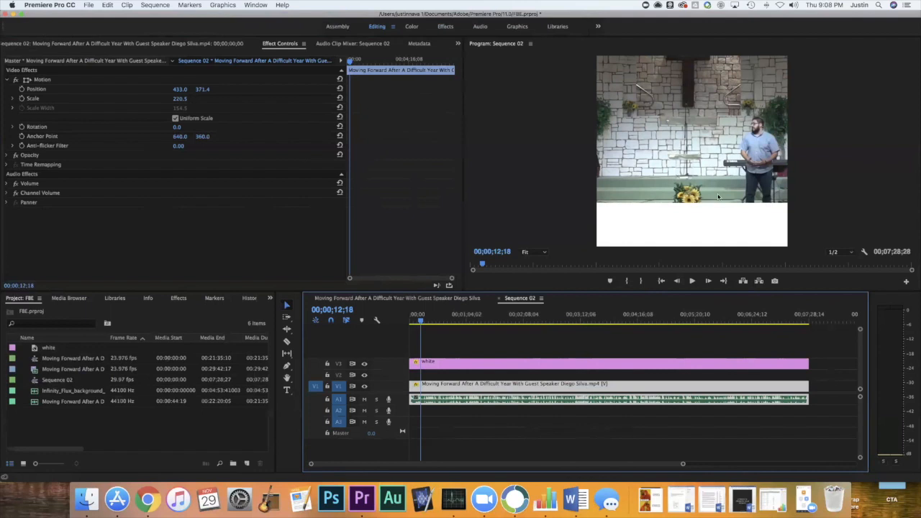
left_click_drag(465, 368, 459, 385)
left_click(463, 378)
key("super+z")
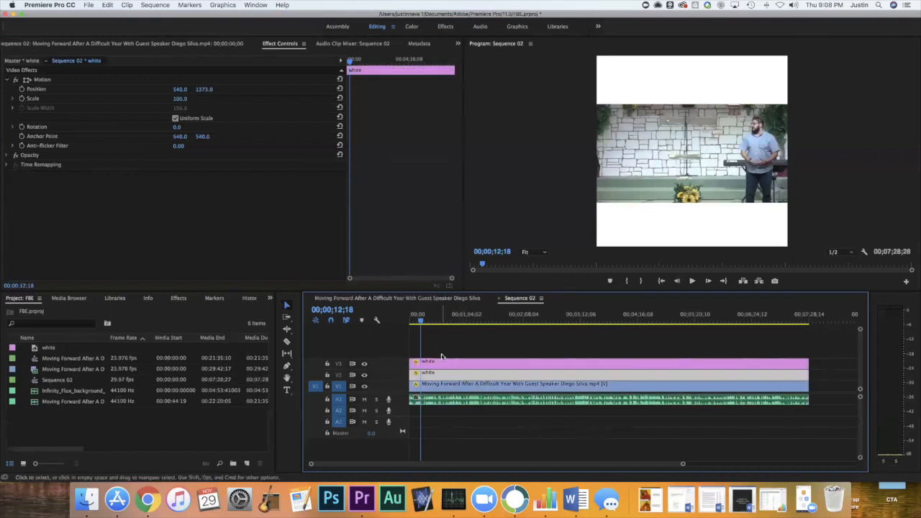
Set the lower matte's vertical position to 1390.0 and the upper matte's to -277.0 to slim both white bars.
left_click_drag(205, 90, 204, 89)
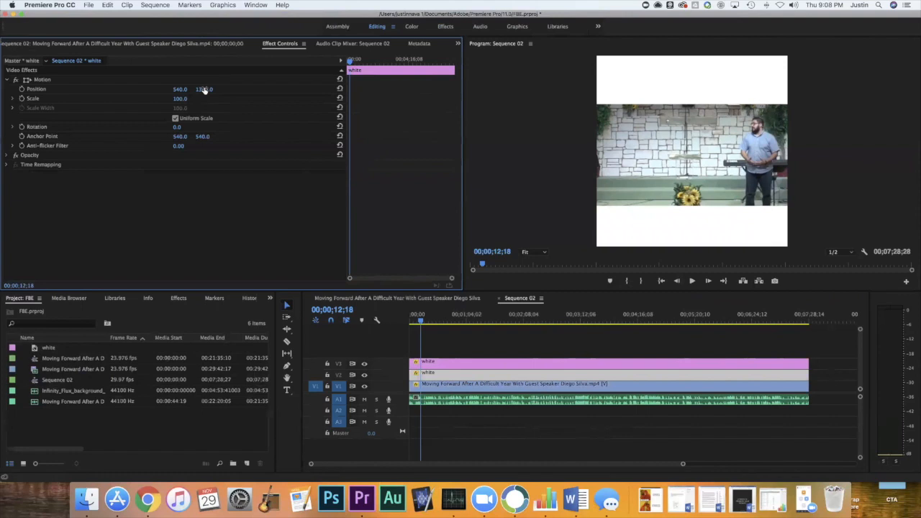
left_click(548, 372)
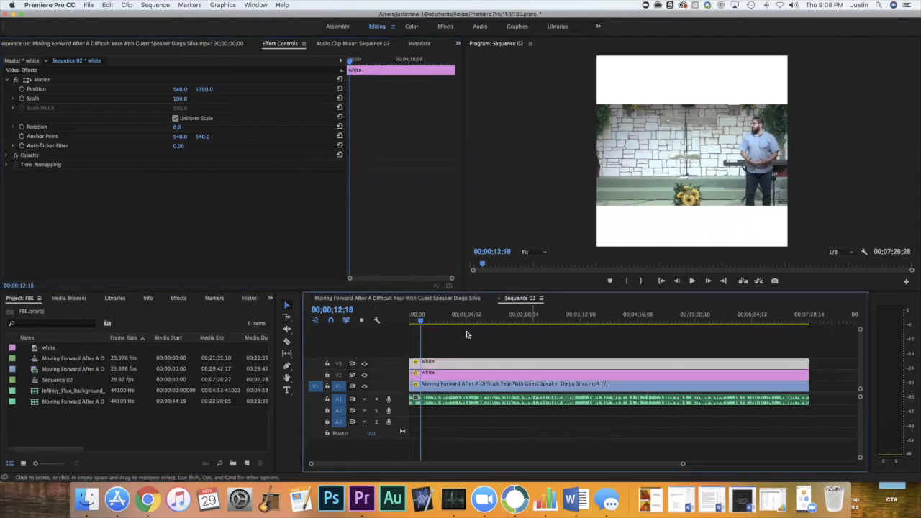
mouse_move(205, 89)
left_mouse_down()
mouse_move(222, 89)
mouse_move(198, 90)
left_mouse_up()
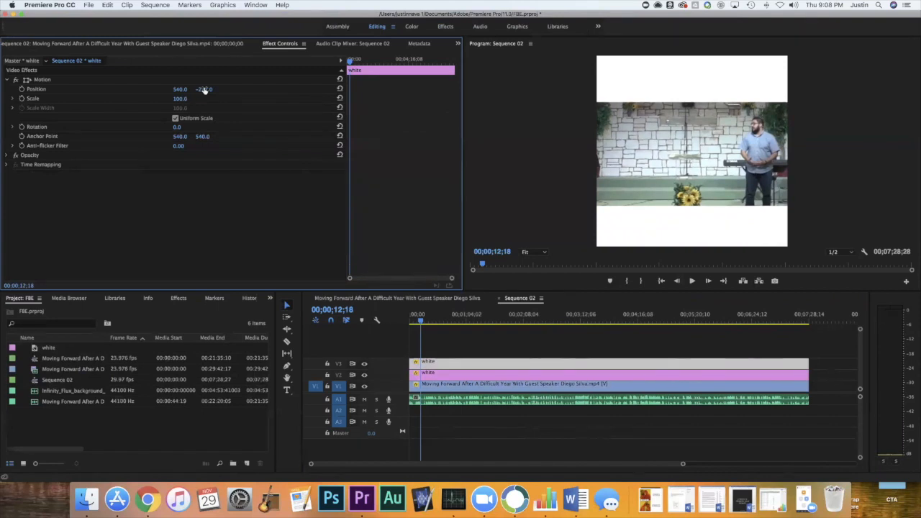
Change the color of the matte used for the bars to black, 000000.
left_click(503, 363)
double_click(503, 363)
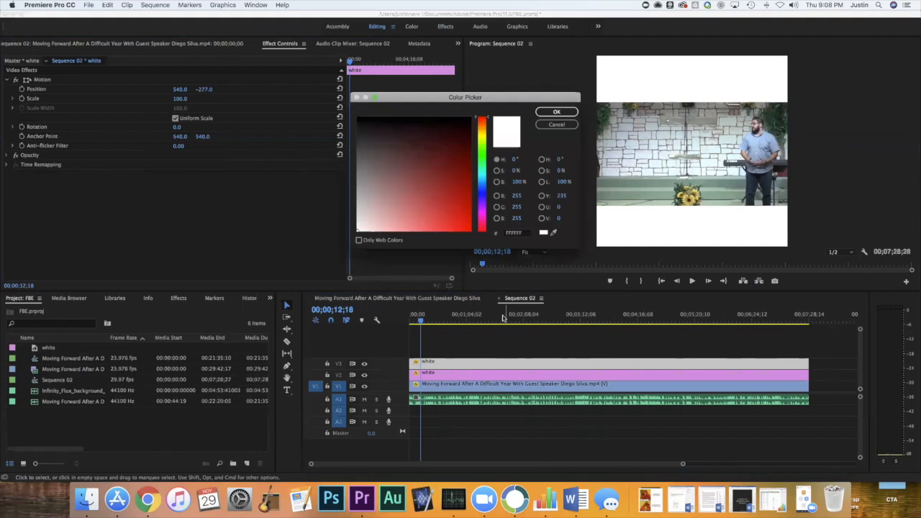
left_click_drag(458, 181, 472, 106)
left_click(549, 110)
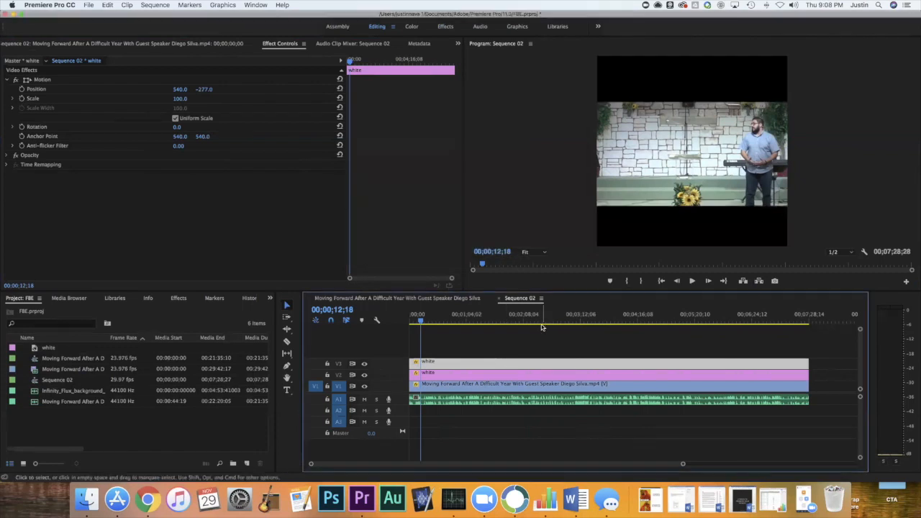
Set the matte color back to white, FFFFFF, through the V2 clip.
double_click(539, 365)
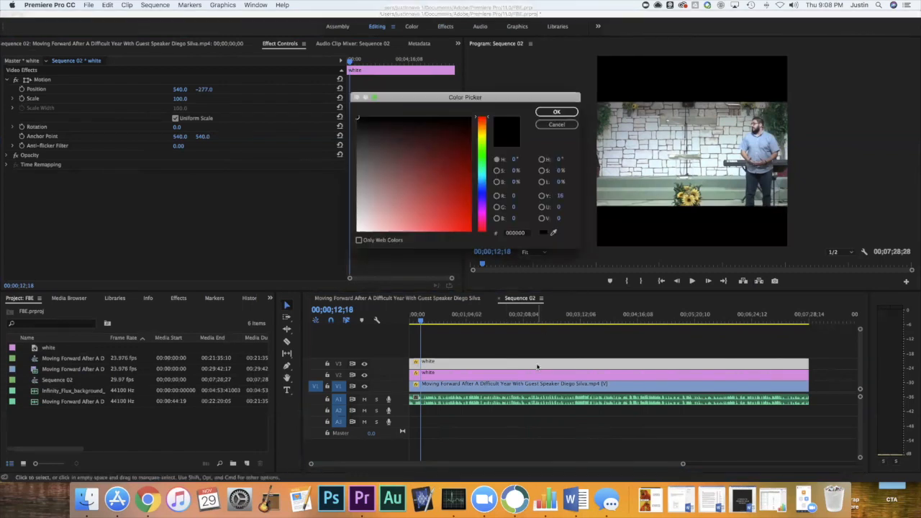
left_click(557, 124)
double_click(483, 374)
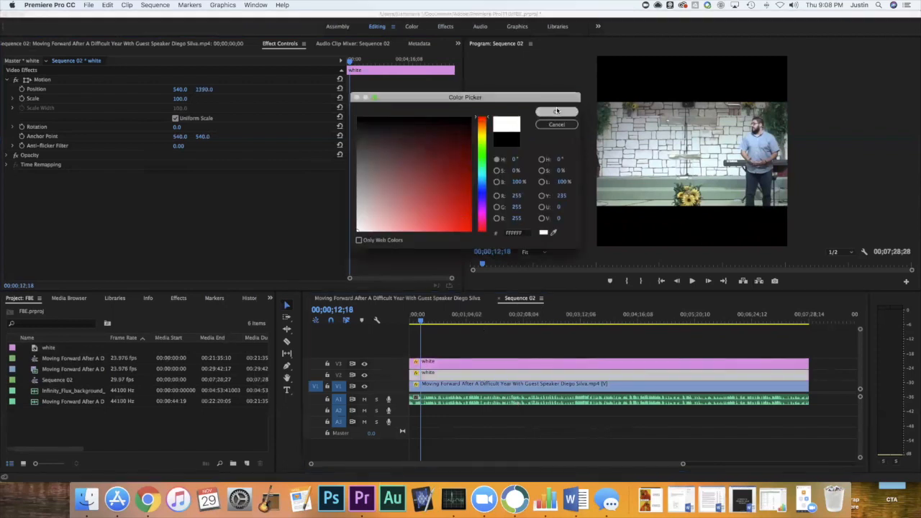
left_click(556, 112)
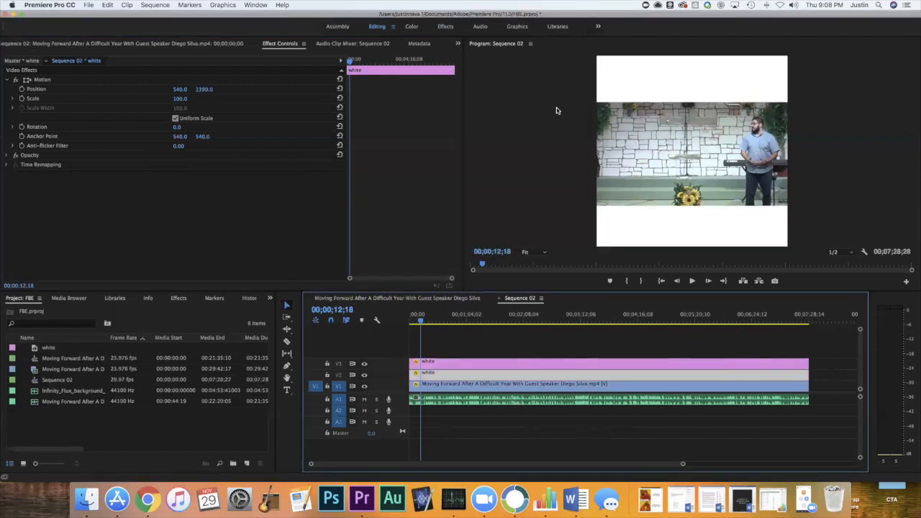
Recolor the bars black again, 000000, through the V3 matte clip.
left_click(530, 365)
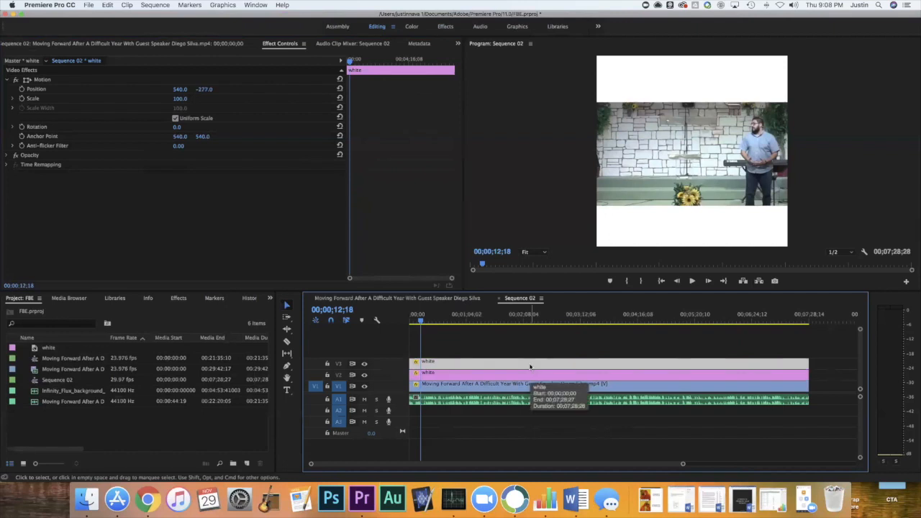
double_click(530, 365)
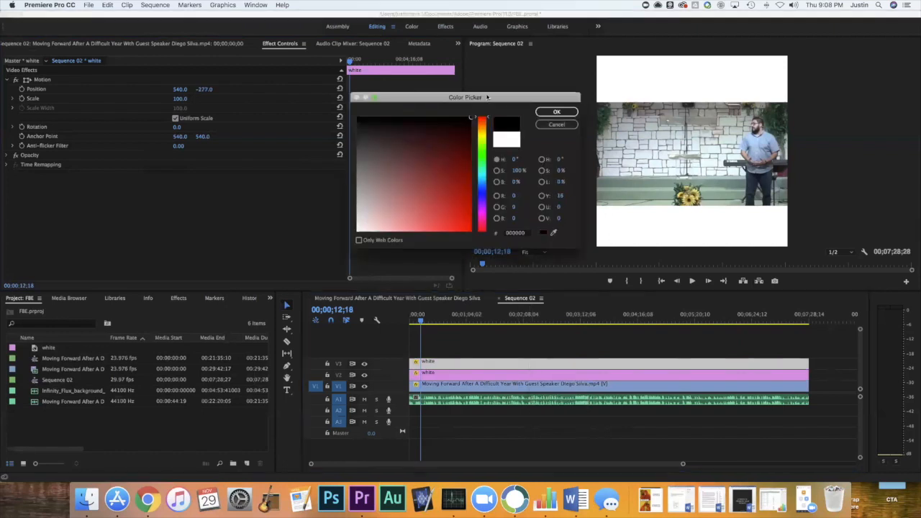
left_click(557, 111)
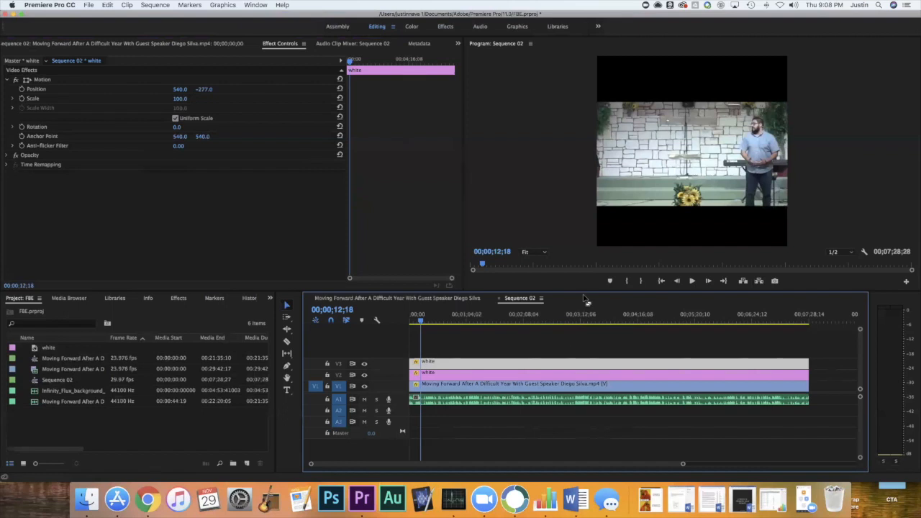
Restore the bars to white and leave the V3 matte clip selected.
double_click(552, 362)
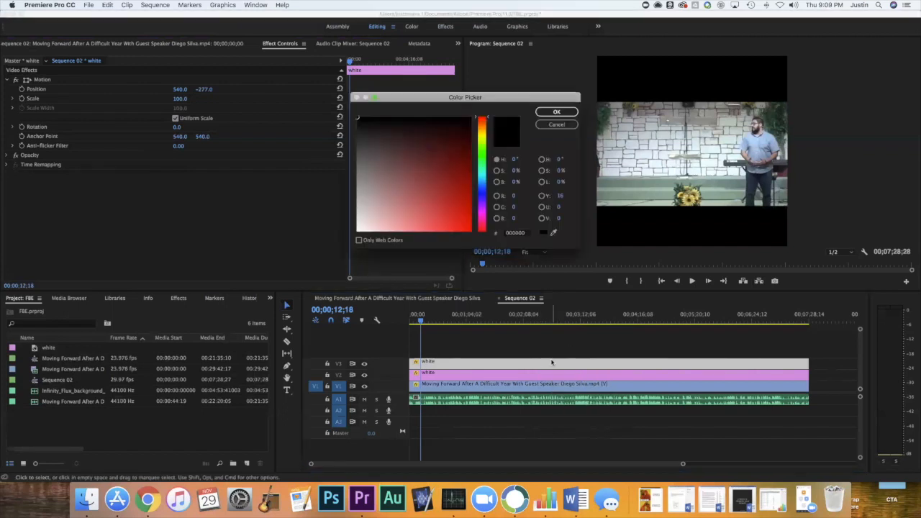
left_click(556, 112)
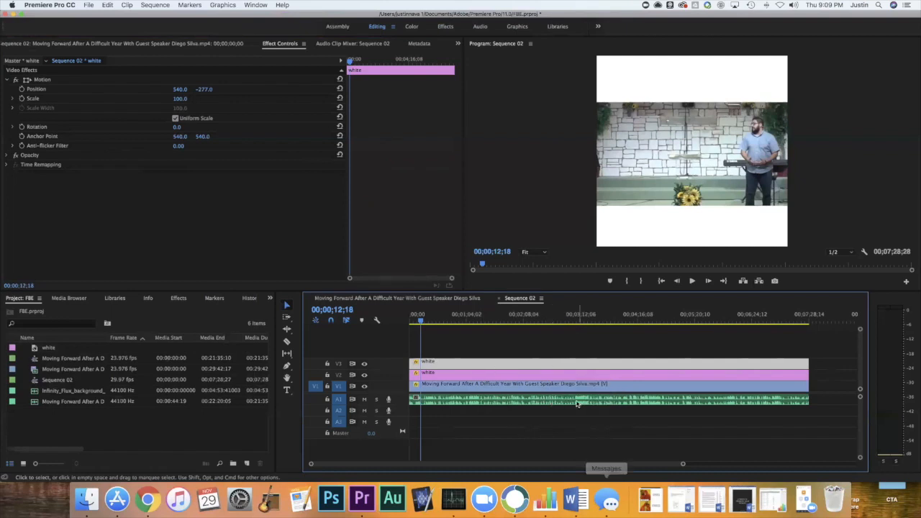
left_click(569, 374)
left_click(553, 363)
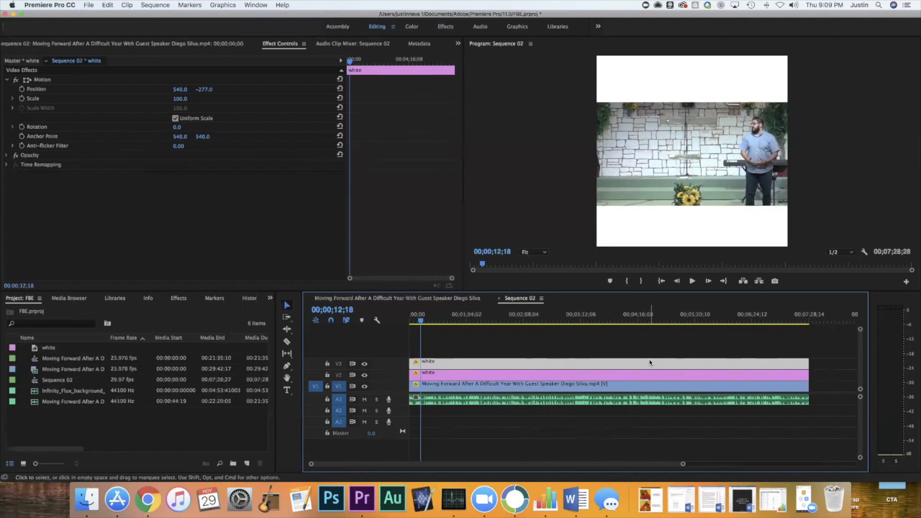
Create a 1080 x 1080 legacy title named "Top Text".
left_click(88, 6)
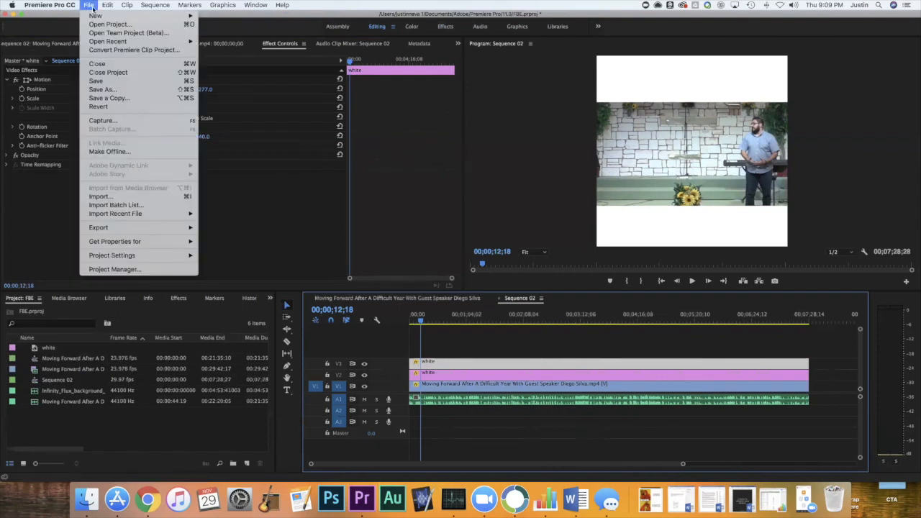
mouse_move(106, 16)
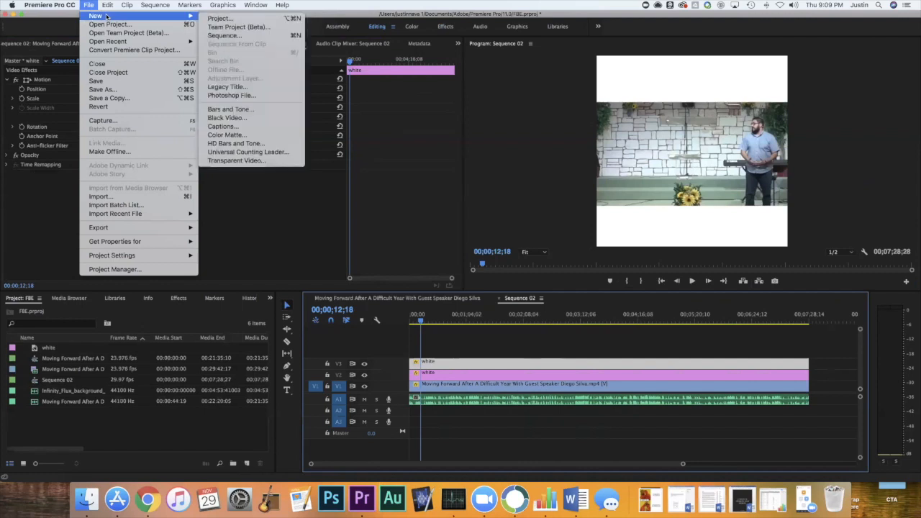
left_click(225, 86)
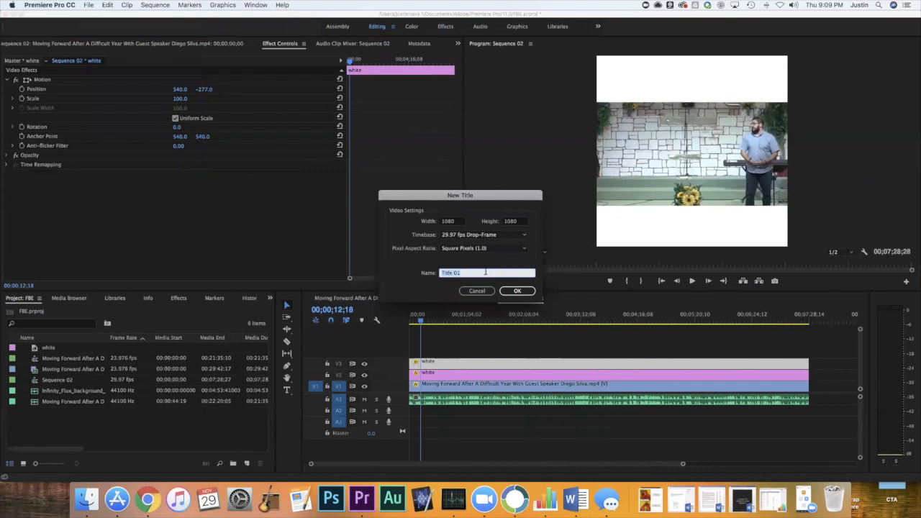
type("Top Text")
key("Return")
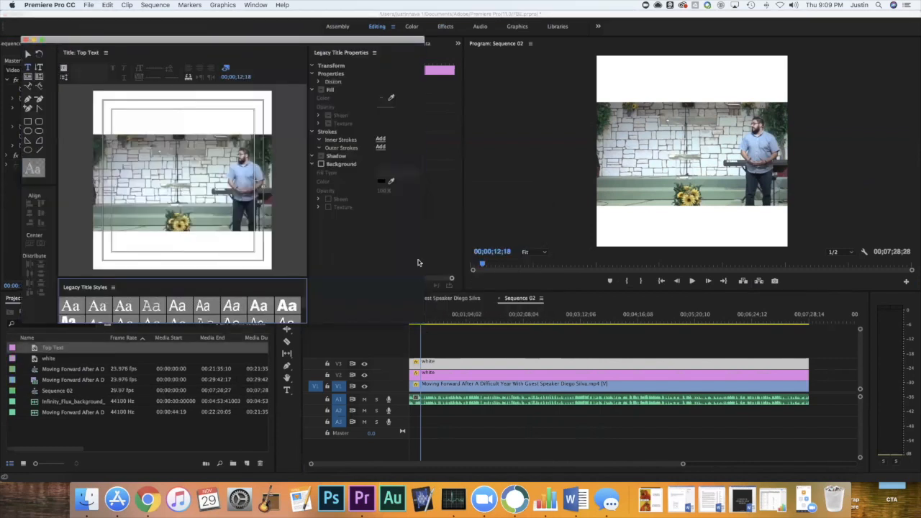
Pick the bold Arial Black title style and enlarge the title editor window.
left_click(288, 311)
left_click(383, 184)
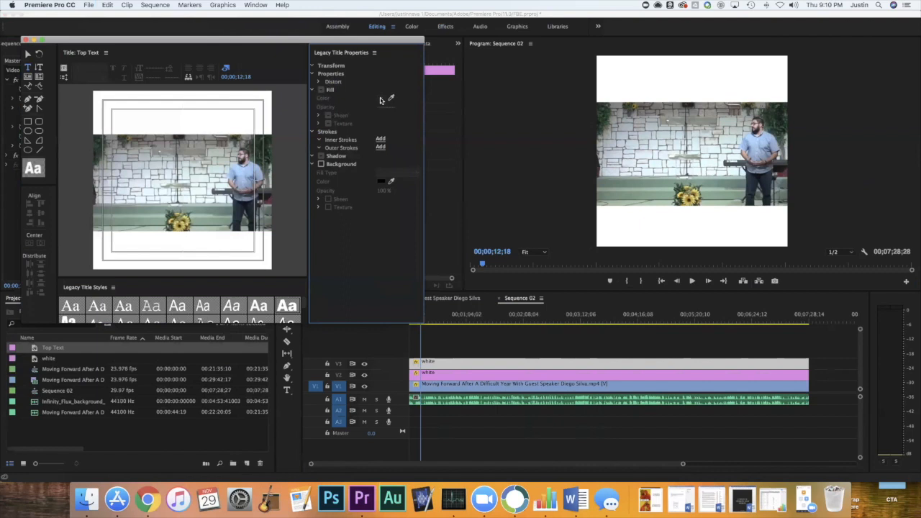
left_click_drag(423, 322, 597, 387)
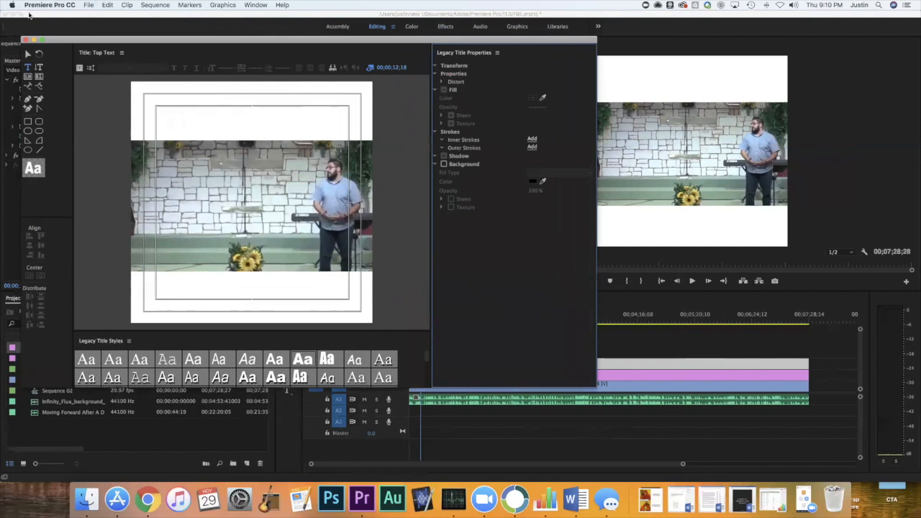
Add the horizontal text "TOP TEXT" over the upper white bar in the title.
left_click(29, 69)
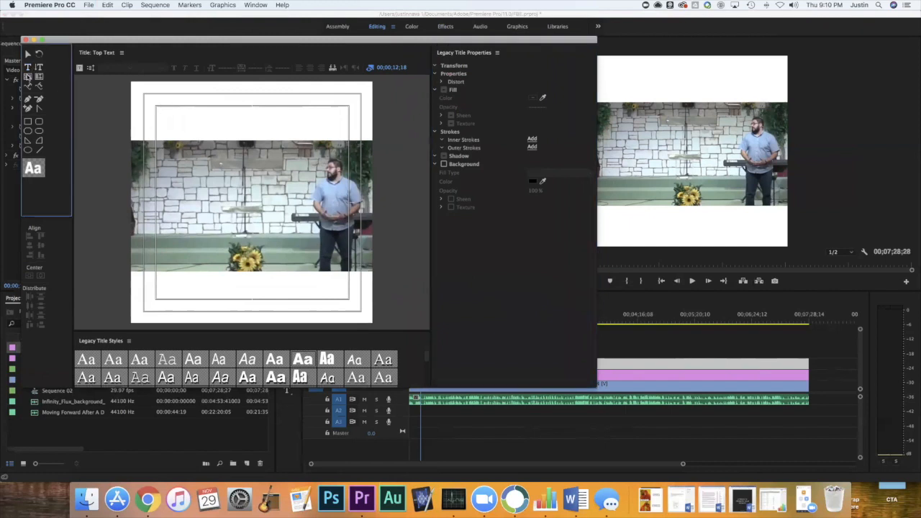
left_click(215, 113)
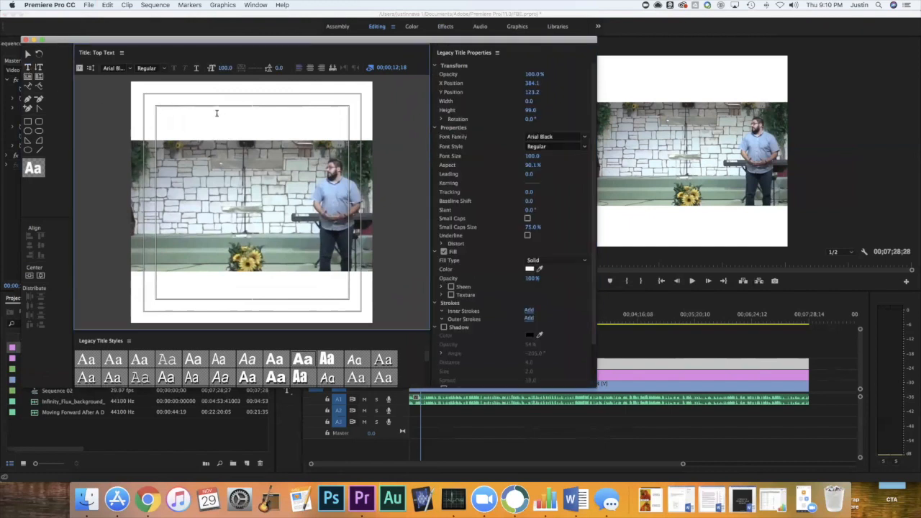
type("TOP TEXT")
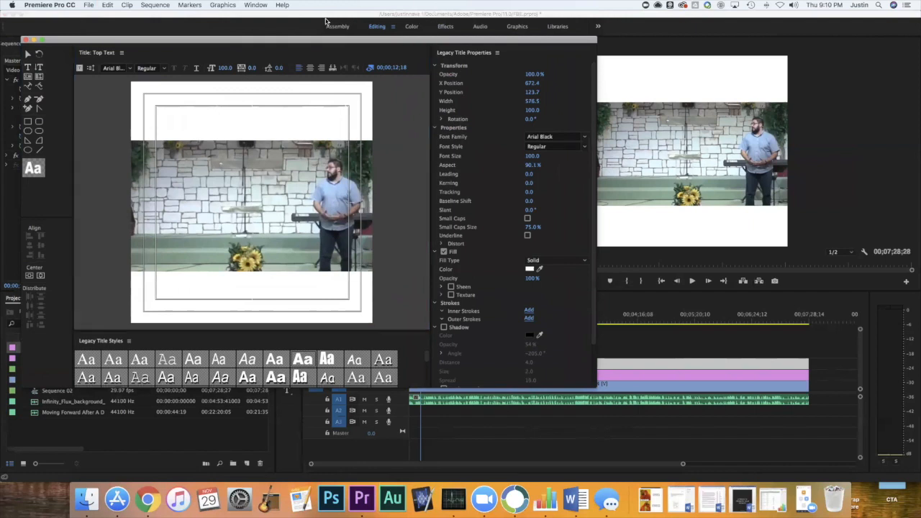
left_click(258, 112)
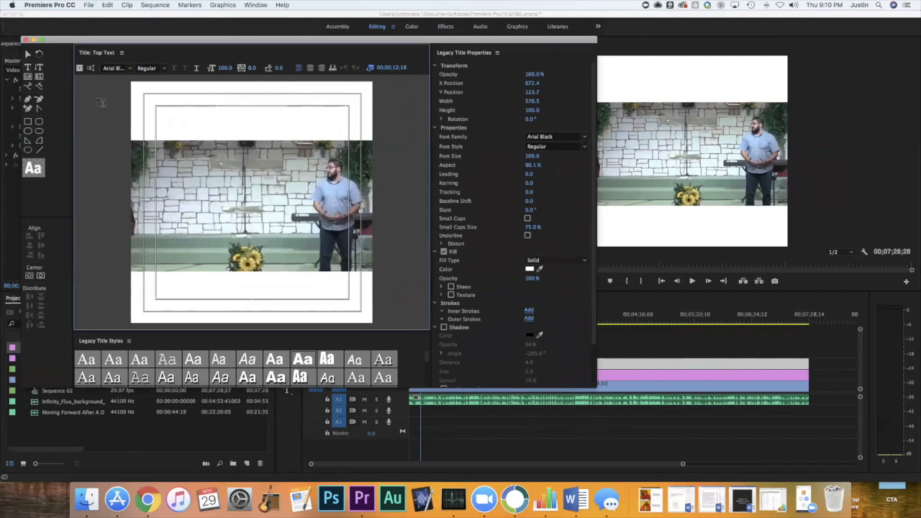
left_click(28, 55)
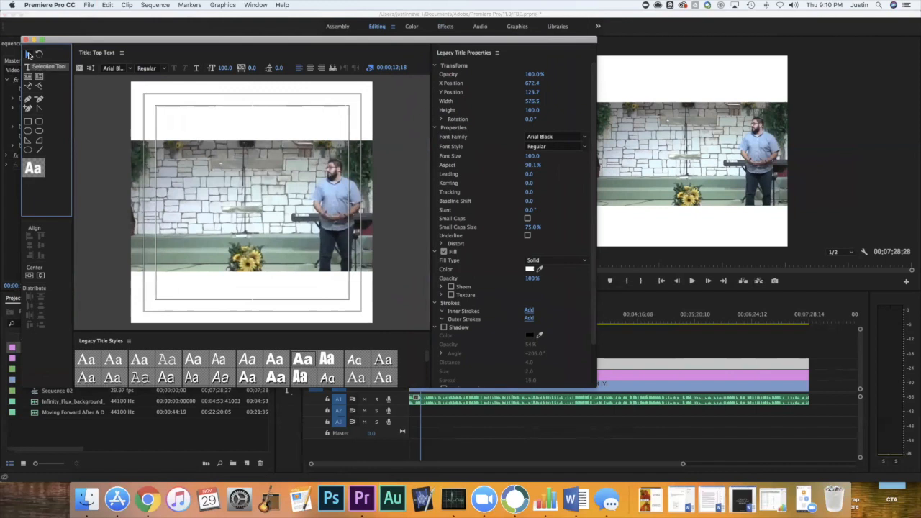
left_click(245, 108)
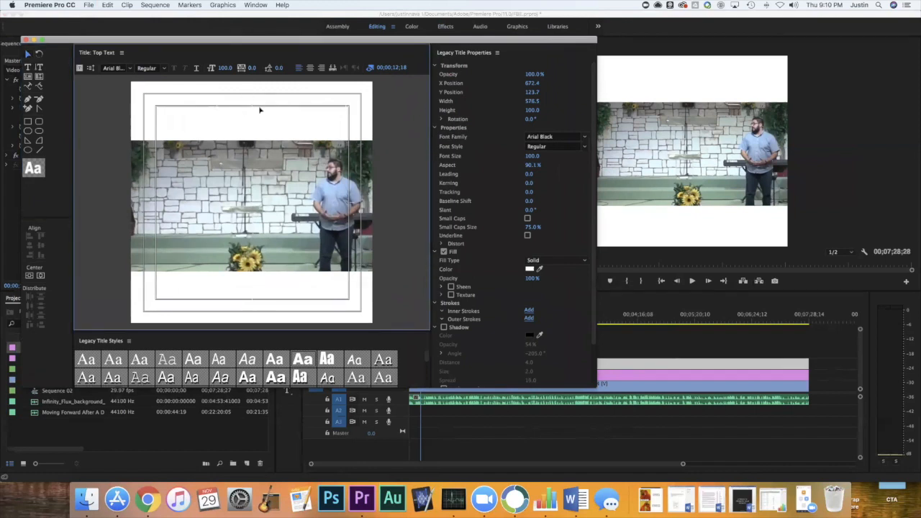
mouse_move(260, 110)
left_mouse_down()
mouse_move(249, 123)
mouse_move(253, 112)
left_mouse_up()
left_click(253, 112)
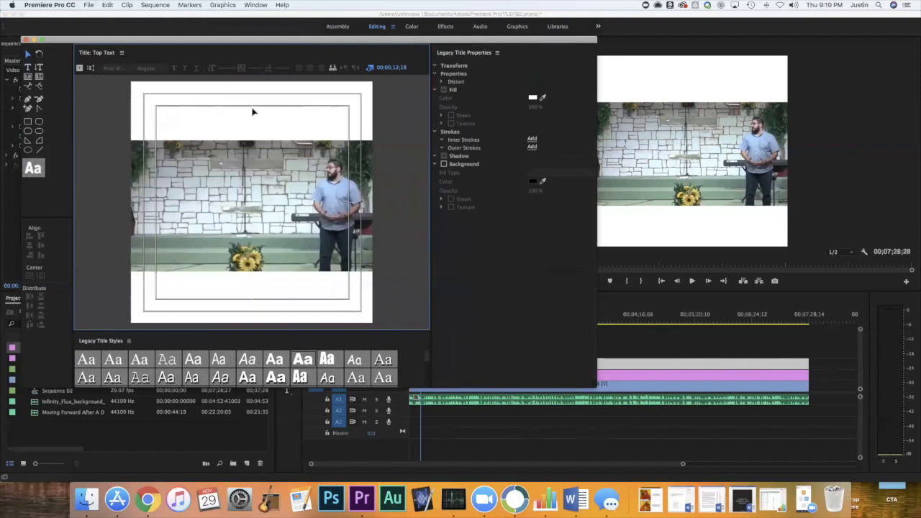
left_click(534, 98)
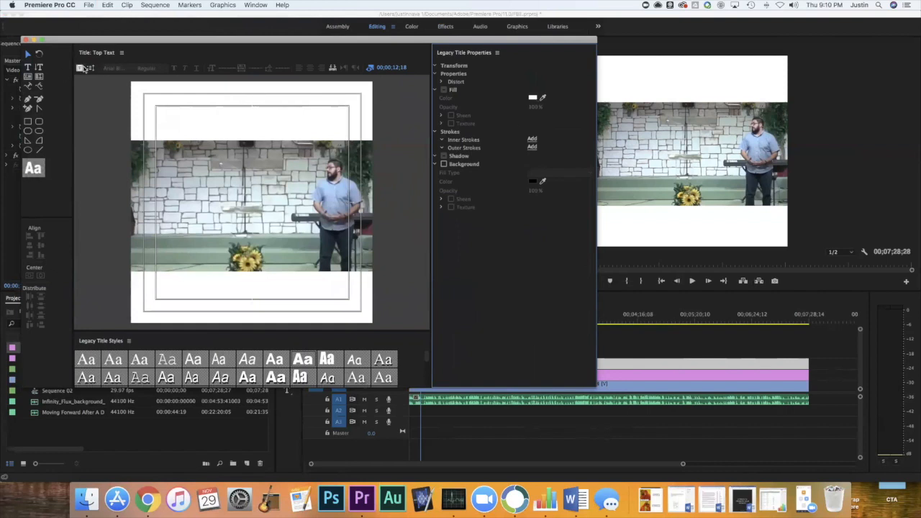
left_click(28, 67)
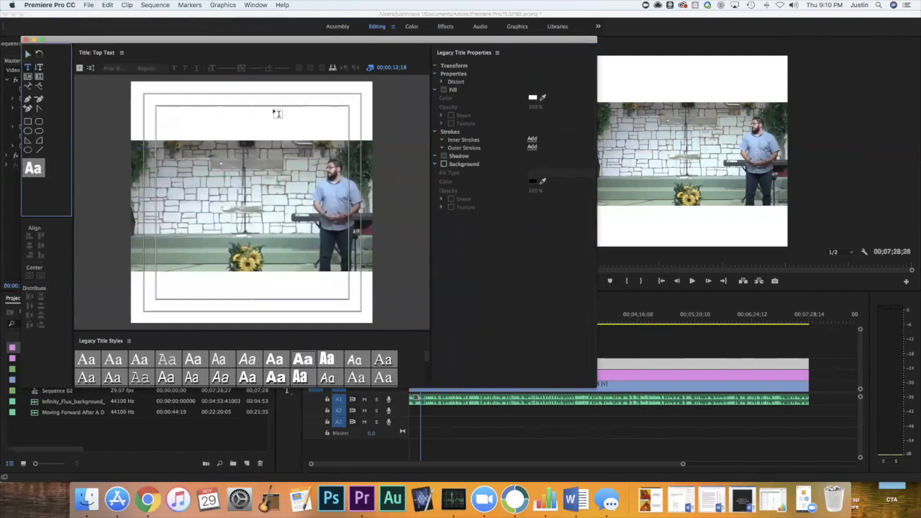
left_click(533, 98)
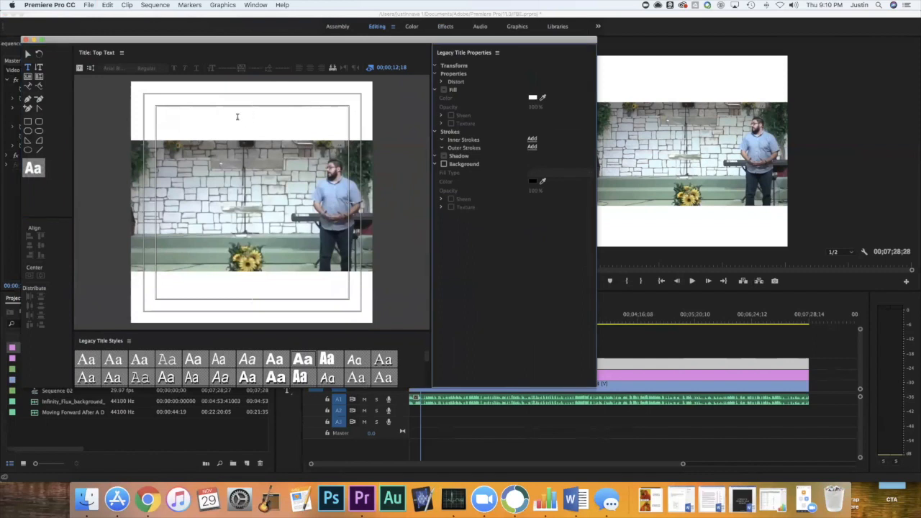
Select the white text on the upper bar and move it down over the footage, to about X 584, Y 359.
left_click(237, 117)
left_click(28, 54)
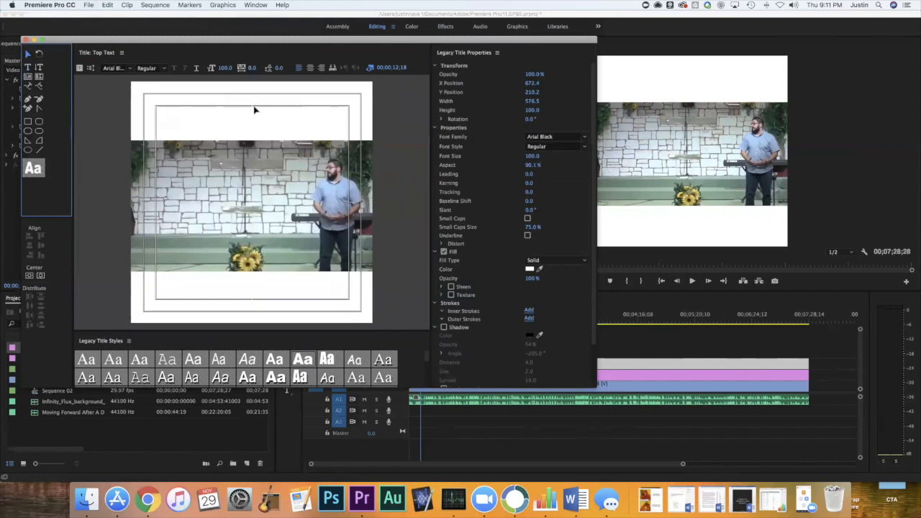
left_click_drag(263, 121, 237, 140)
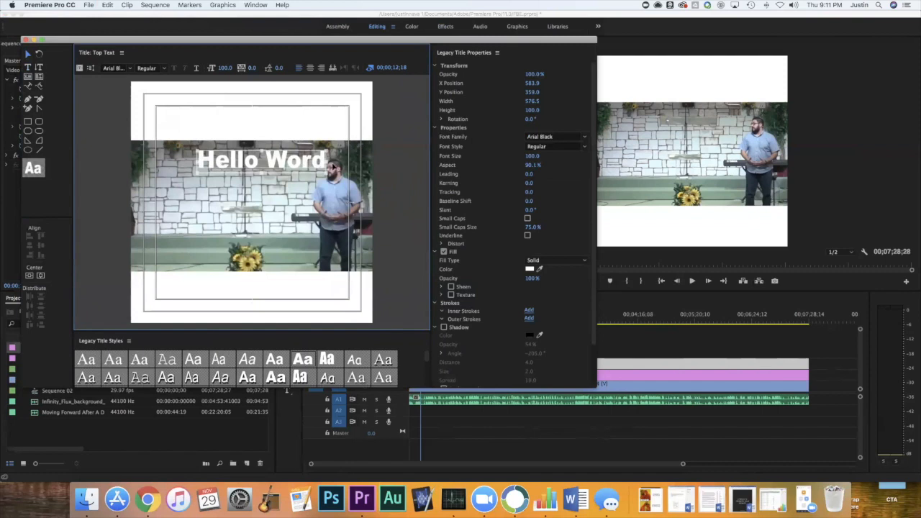
Set the fill color of the "Hello Word" text to black.
left_click(530, 269)
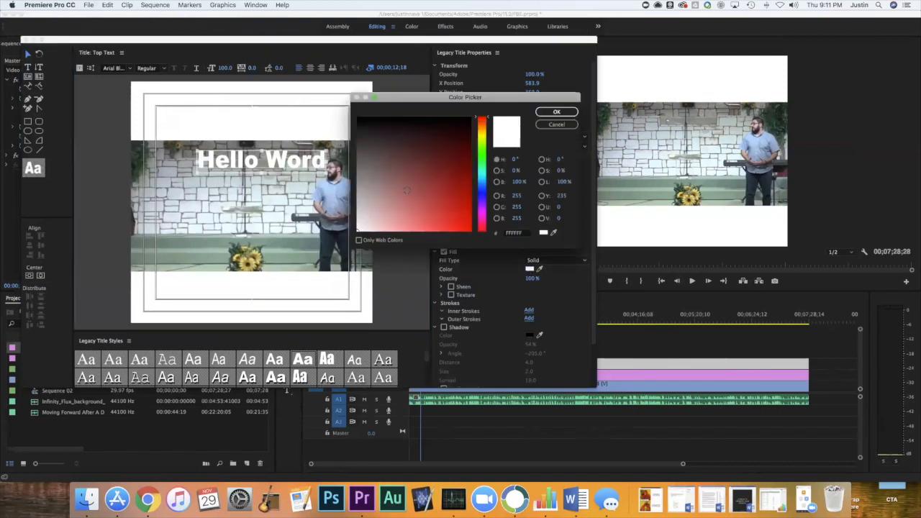
left_click_drag(360, 119, 339, 105)
left_click(556, 112)
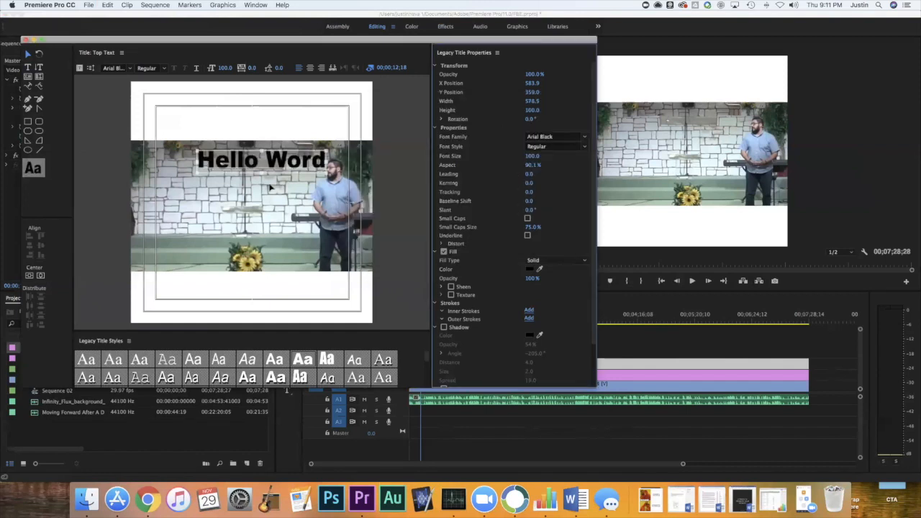
Move the black text back onto the upper white bar and correct its wording to "Hello World".
left_click_drag(285, 166, 271, 124)
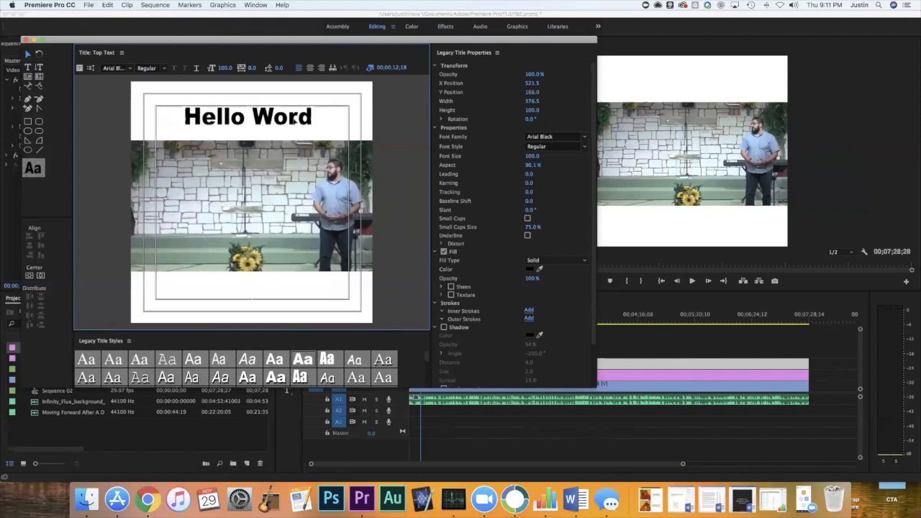
left_click(28, 68)
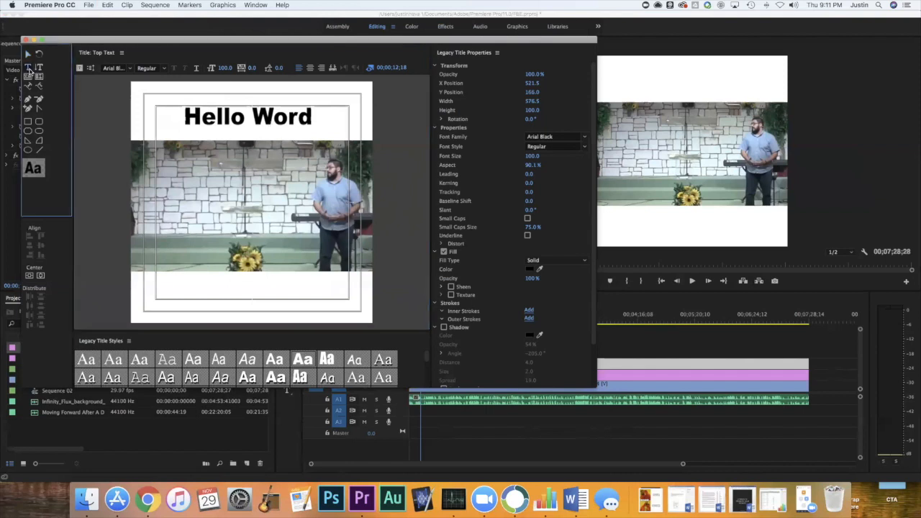
left_click(295, 118)
type("l")
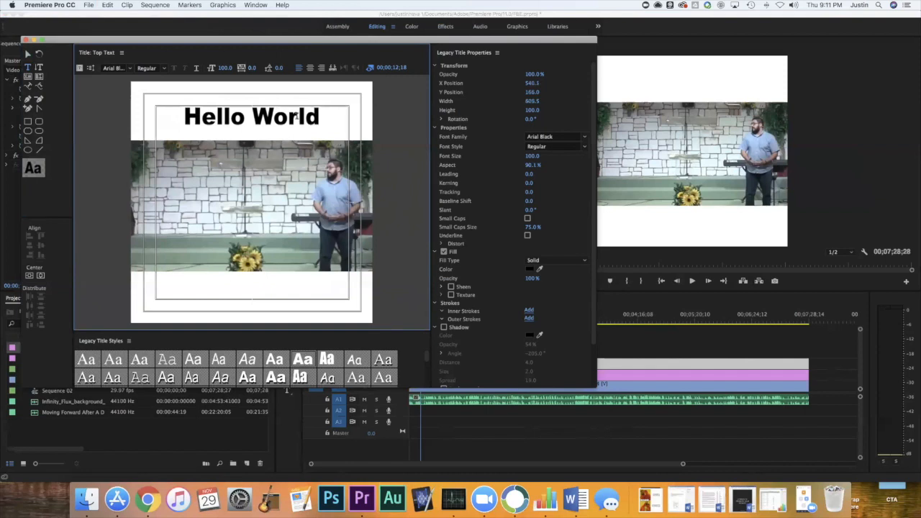
Change the font of the "Hello World" text to Helvetica Neue in the Bold style.
scroll(258, 356, "down", 5)
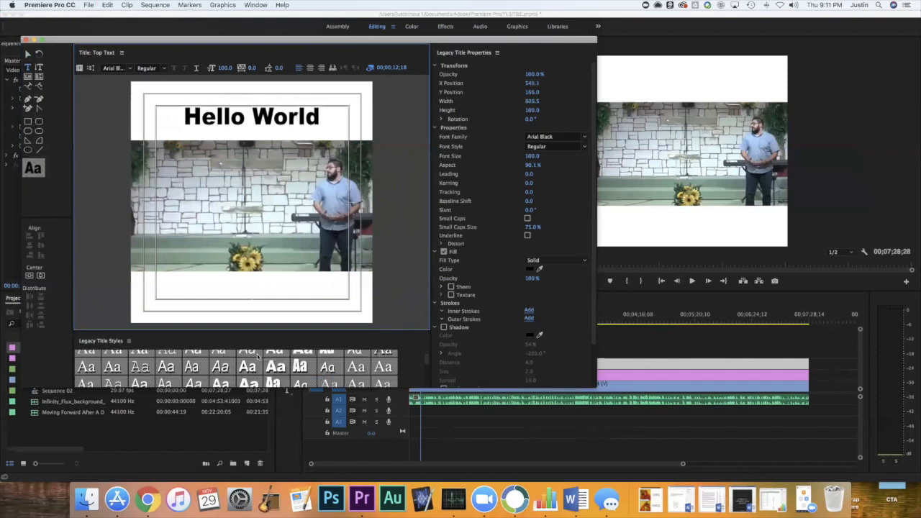
scroll(258, 357, "down", 6)
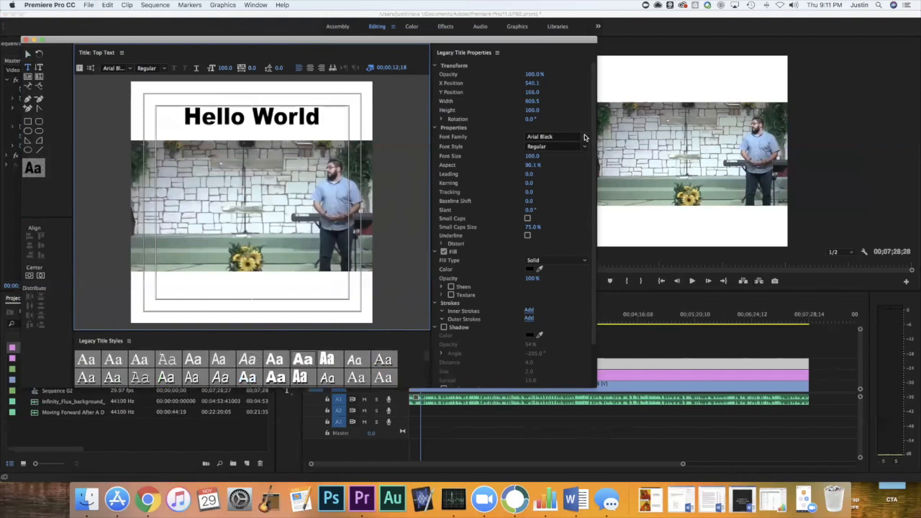
left_click(584, 136)
left_click(584, 137)
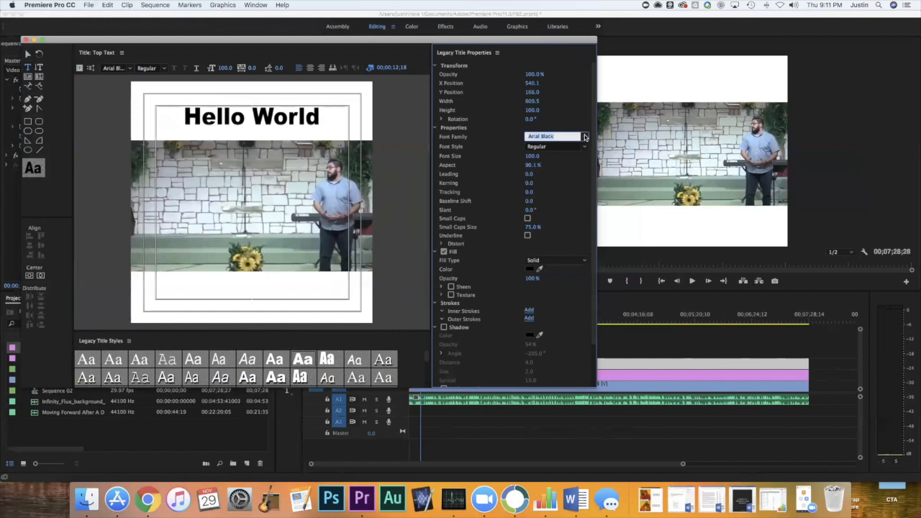
left_click(584, 137)
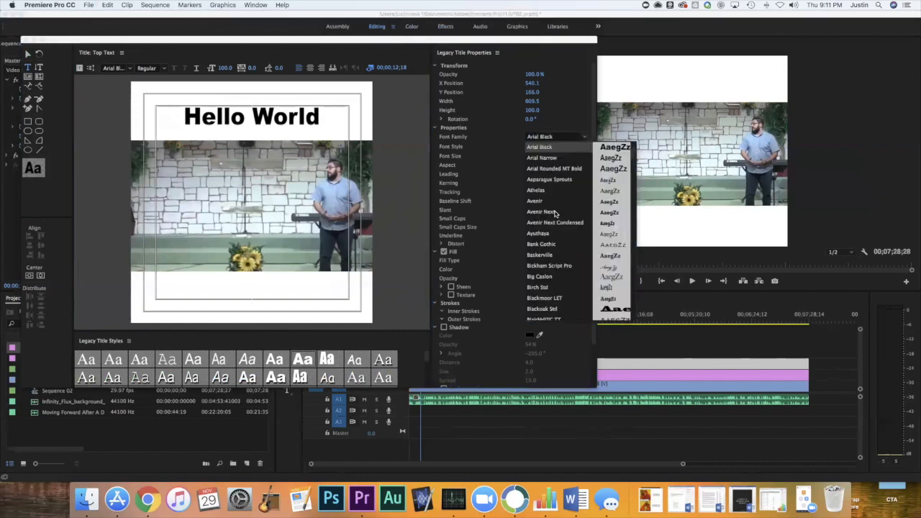
scroll(549, 230, "down", 5)
scroll(549, 230, "down", 15)
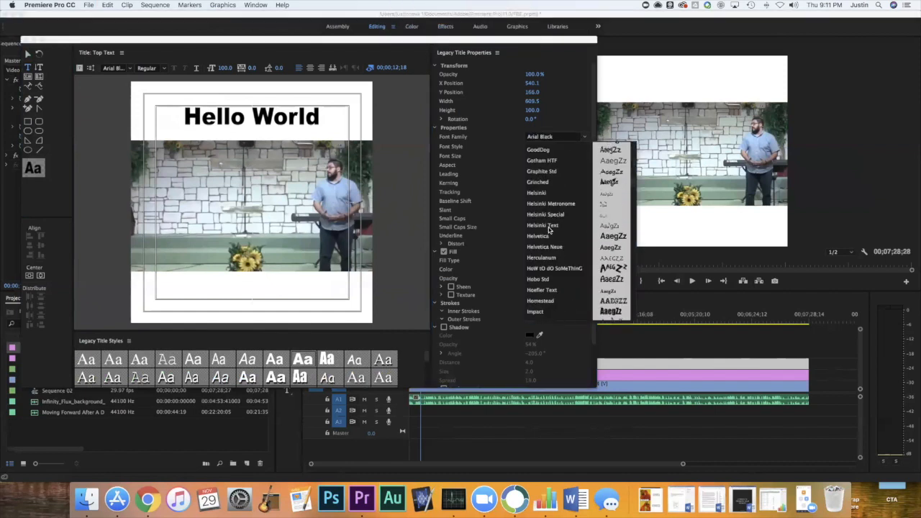
left_click(549, 248)
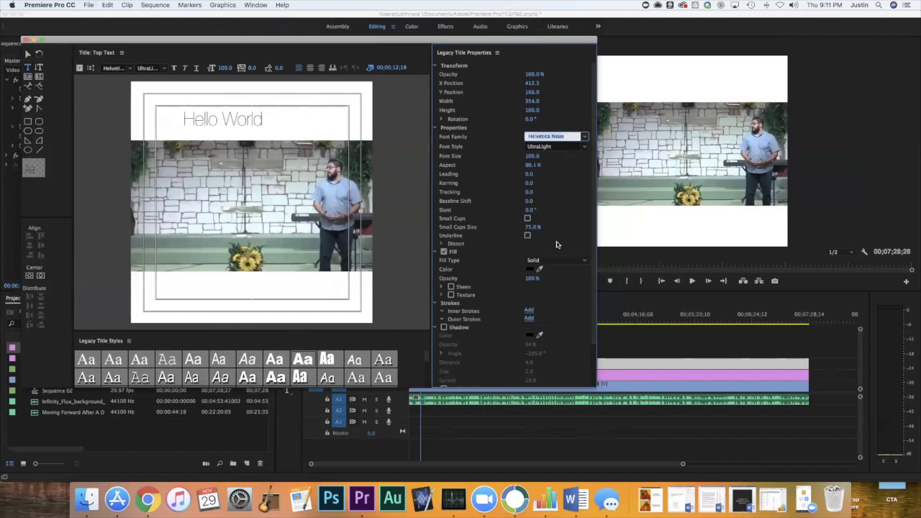
left_click(585, 147)
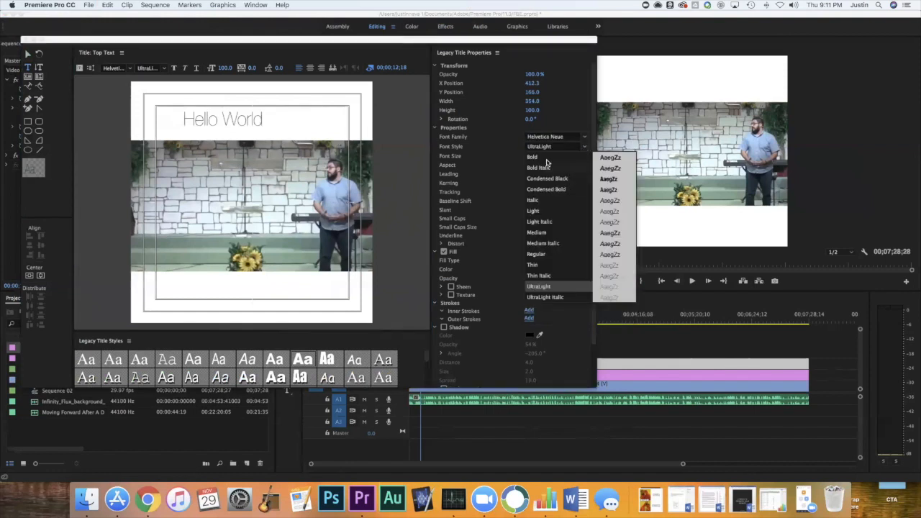
left_click(545, 165)
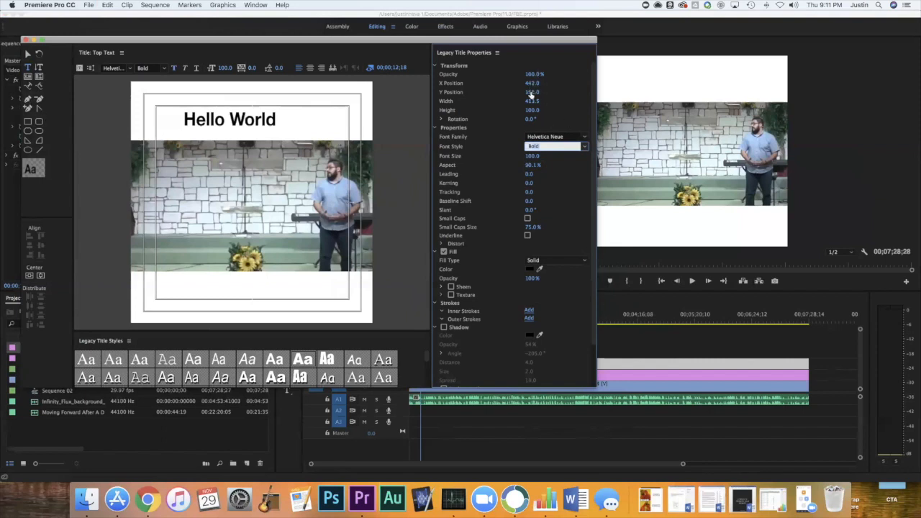
Reposition "Hello World" near the middle of the upper white bar, at about X 528, Y 160.
left_click_drag(531, 92, 571, 84)
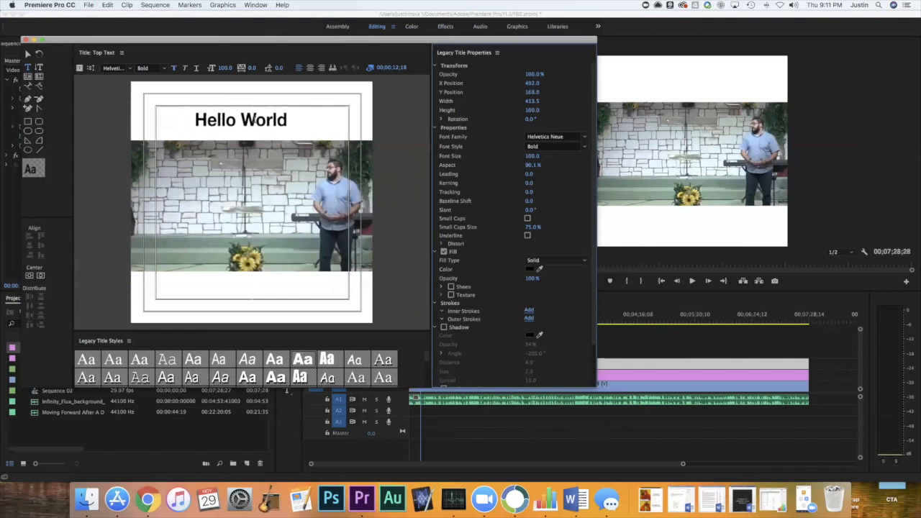
left_click(27, 56)
left_click_drag(269, 117, 275, 120)
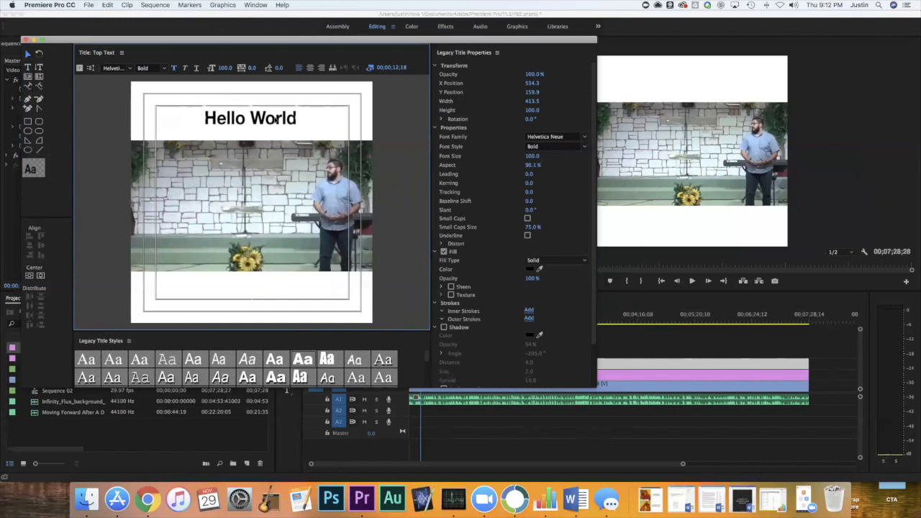
left_click_drag(274, 120, 273, 120)
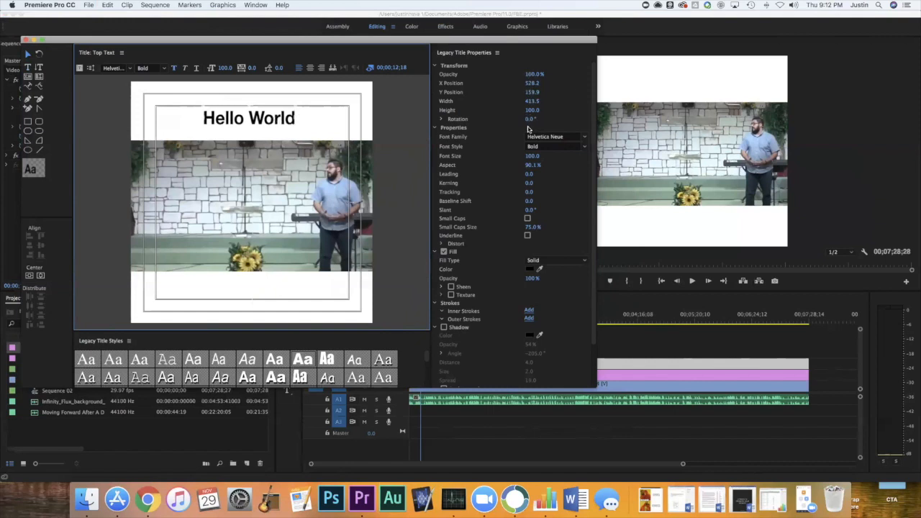
Enlarge "Hello World" to font size 166.2 and about 95% aspect, placed at about X 529, Y 135.
mouse_move(297, 107)
left_mouse_down()
mouse_move(359, 90)
mouse_move(308, 119)
left_mouse_up()
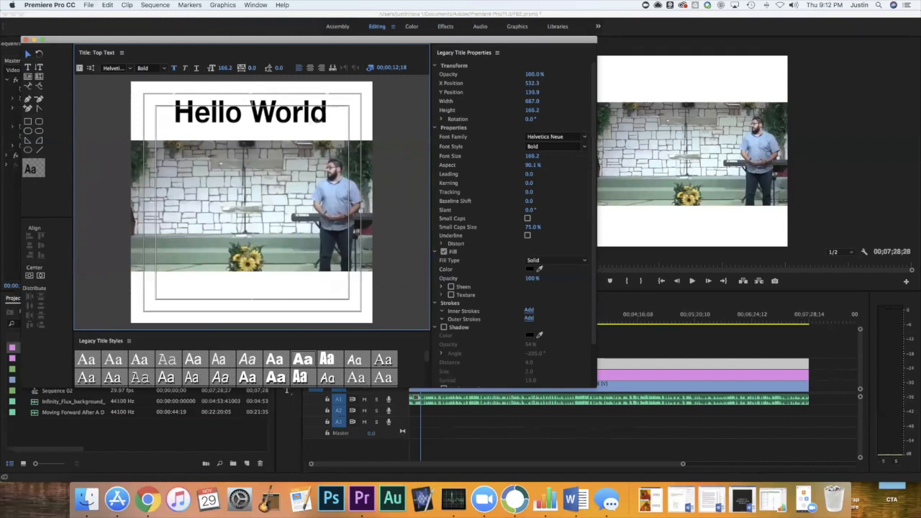
left_click_drag(328, 111, 301, 119)
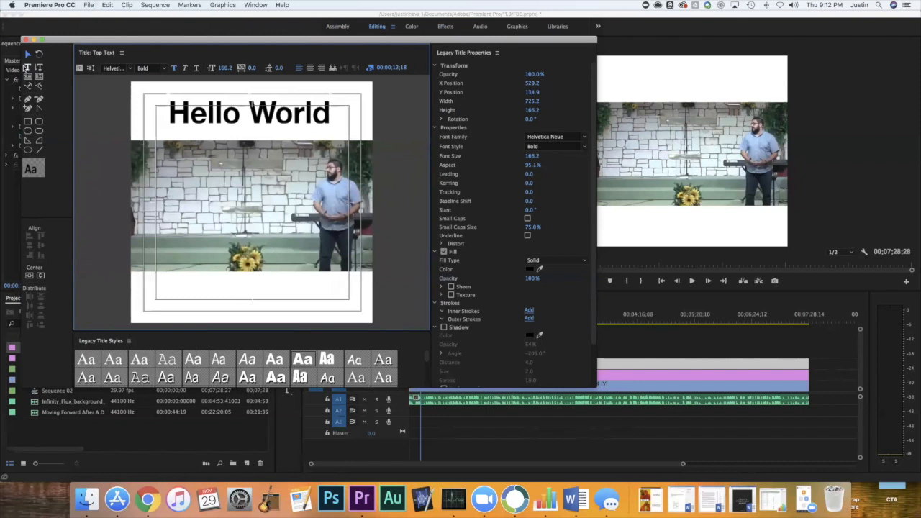
Add a second text object reading "How Are You?" in the lower part of the title.
left_click(27, 67)
left_click(221, 287)
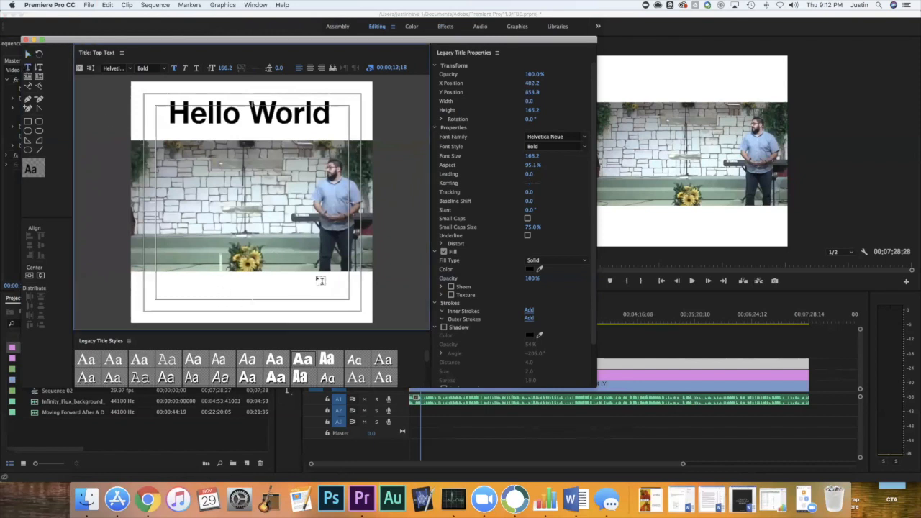
type("T")
key("BackSpace")
type("T")
key("BackSpace")
type("How Are You?")
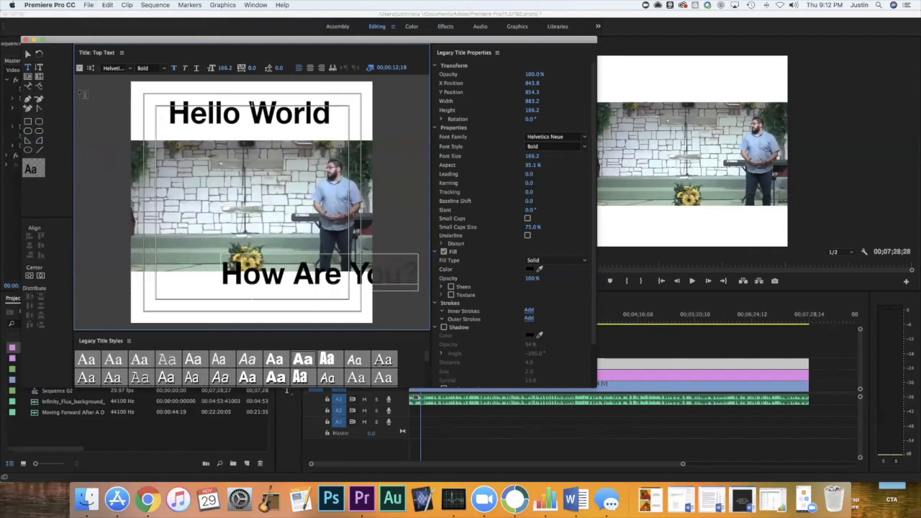
Nudge "Hello World" to about X 533, Y 129 and move "How Are You?" onto the lower white bar at about X 534, Y 971.
left_click(27, 54)
left_click(287, 124)
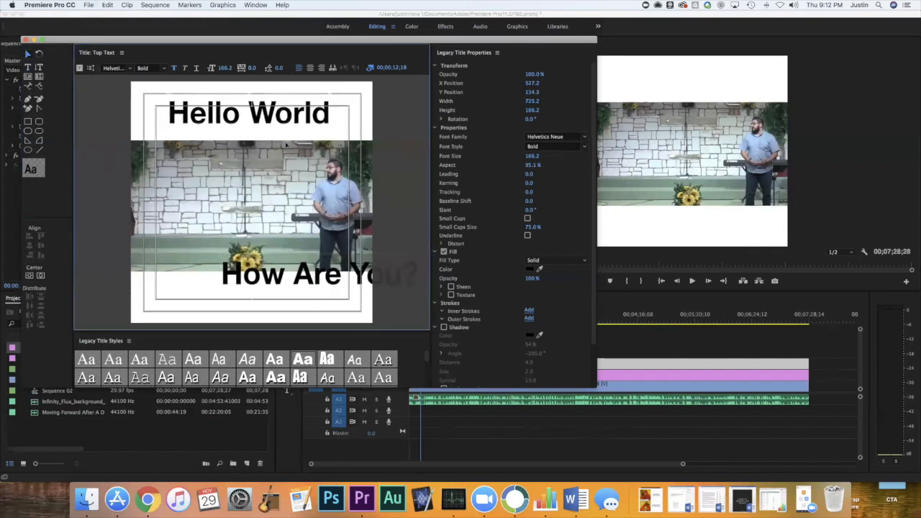
mouse_move(285, 122)
left_mouse_down()
mouse_move(286, 162)
mouse_move(286, 121)
left_mouse_up()
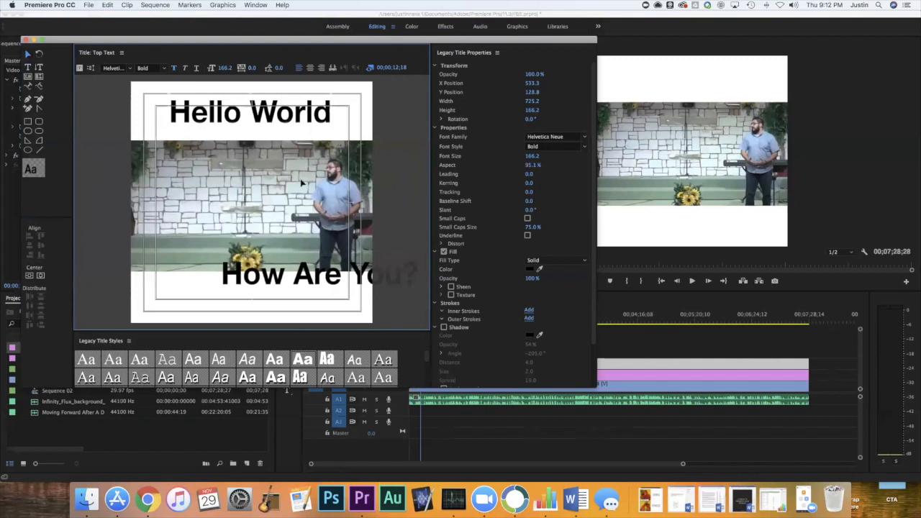
left_click_drag(328, 292, 253, 305)
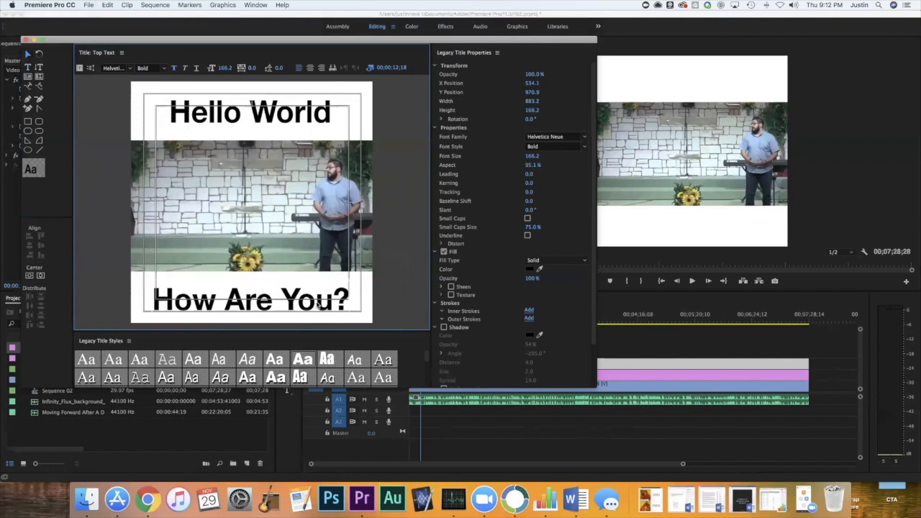
Shift "How Are You?" left to about X 136, Y 945 and align both text objects on their horizontal centers.
left_click_drag(319, 306, 229, 301)
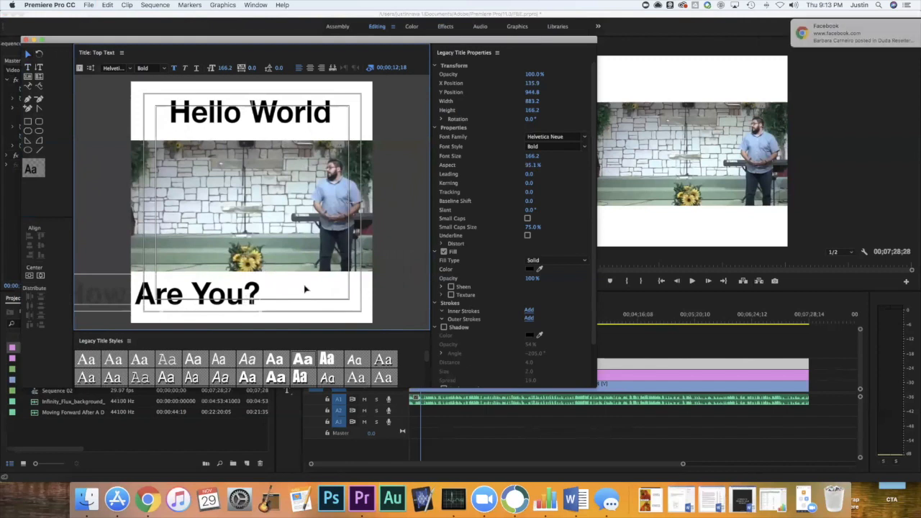
left_click(275, 117)
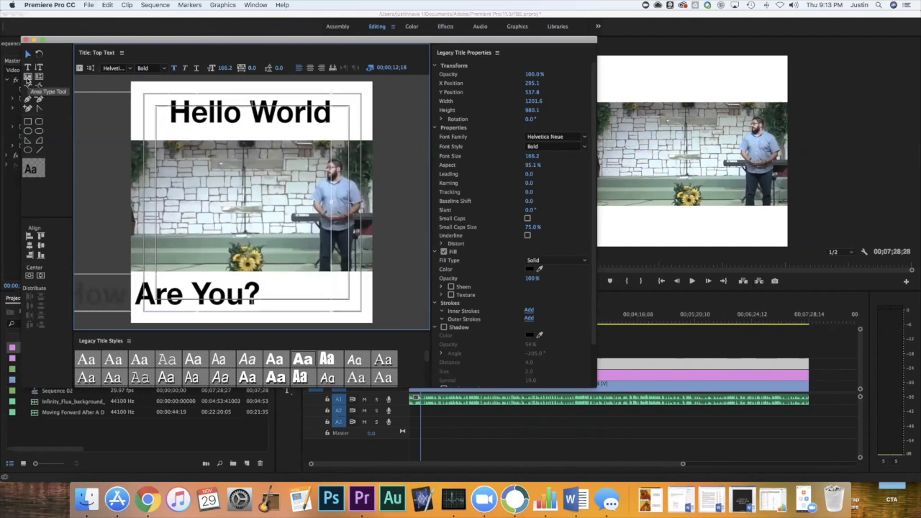
left_click(29, 248)
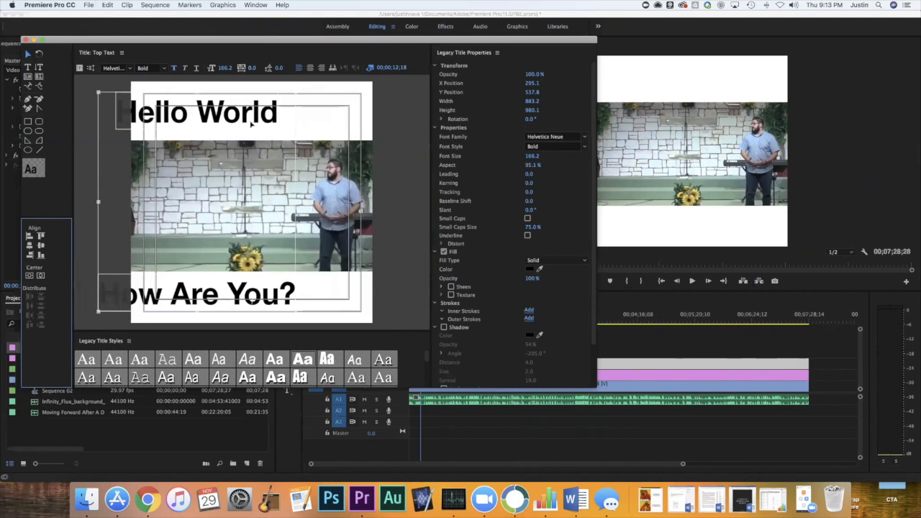
Center the two aligned text objects horizontally in the title frame and deselect them.
left_click(40, 277)
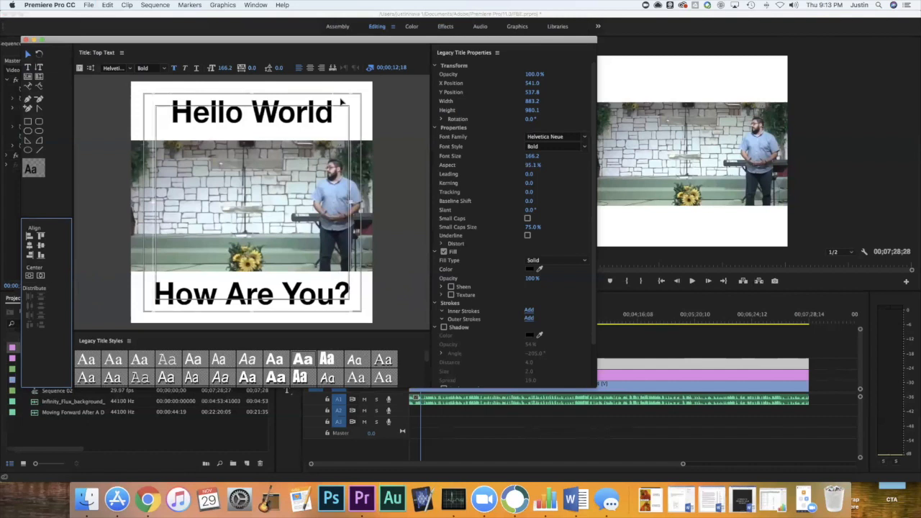
left_click(318, 296)
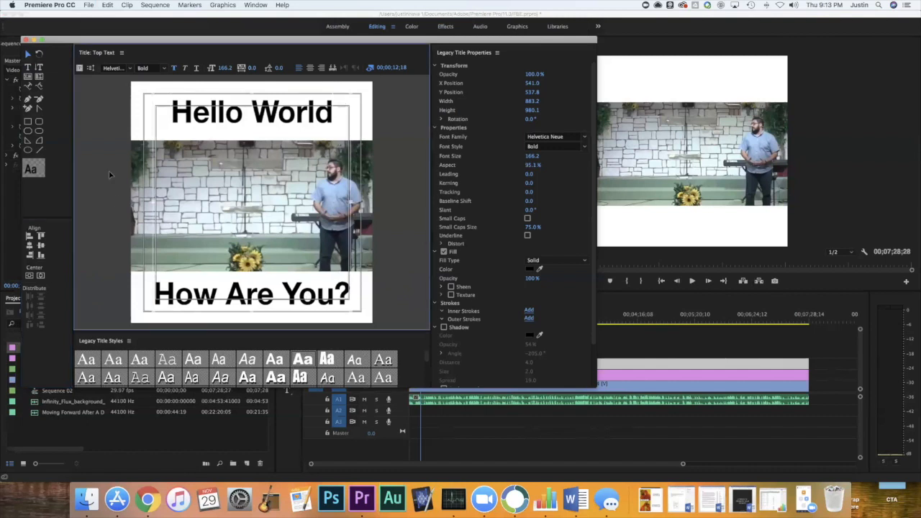
left_click(98, 151)
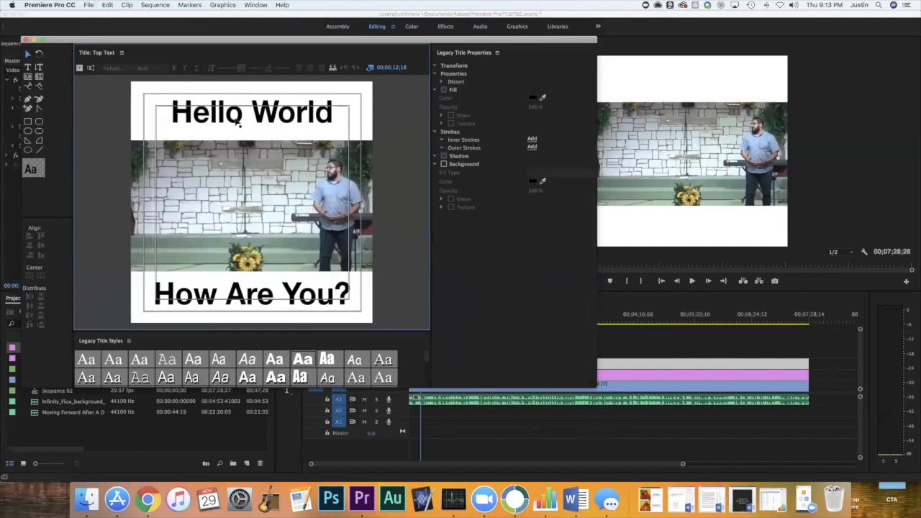
Recolor only the word "World" in the upper text with a bright red fill.
left_click(238, 123)
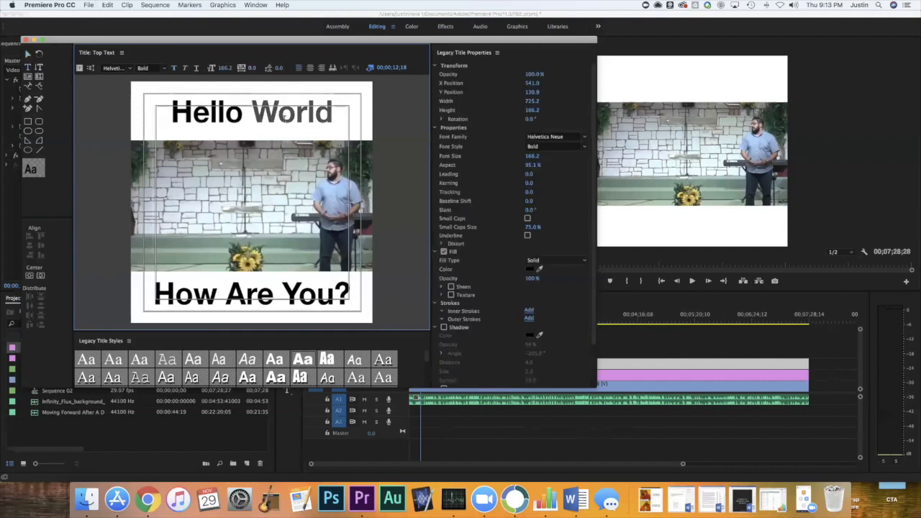
left_click(532, 269)
left_click(408, 200)
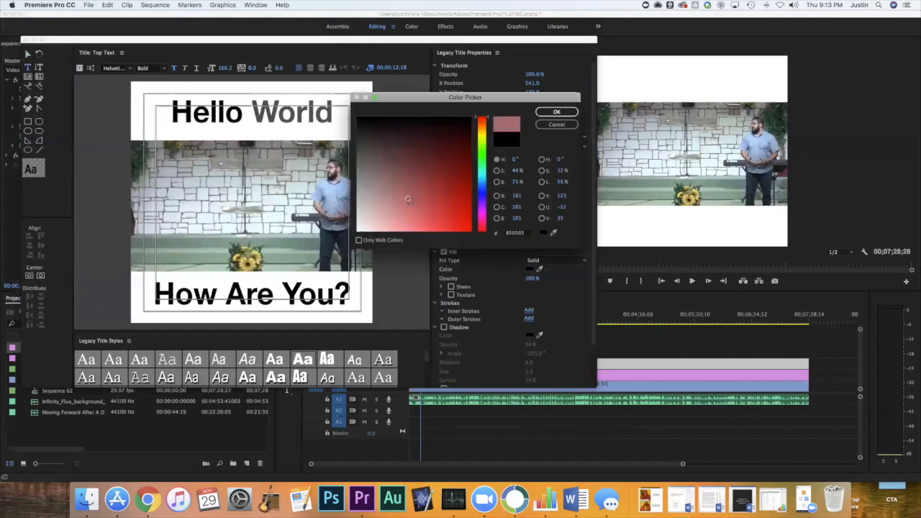
left_click_drag(410, 201, 491, 248)
left_click(556, 112)
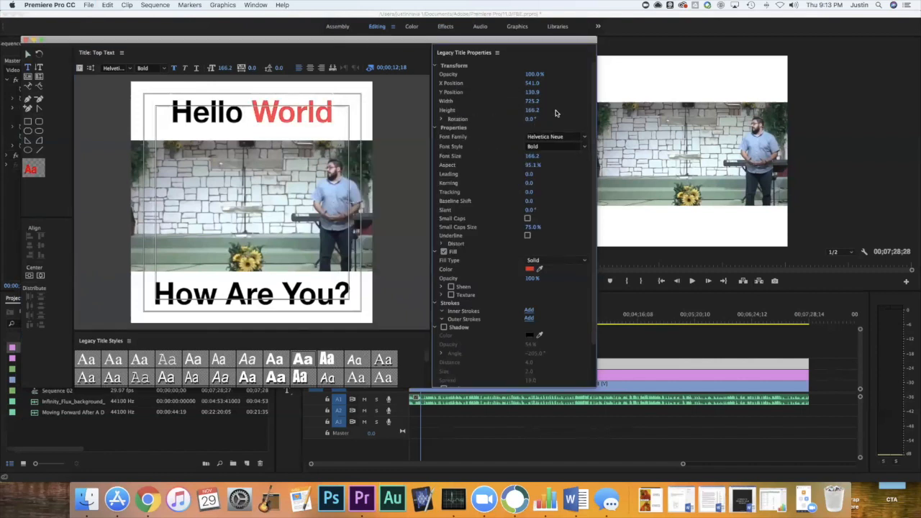
left_click(304, 112)
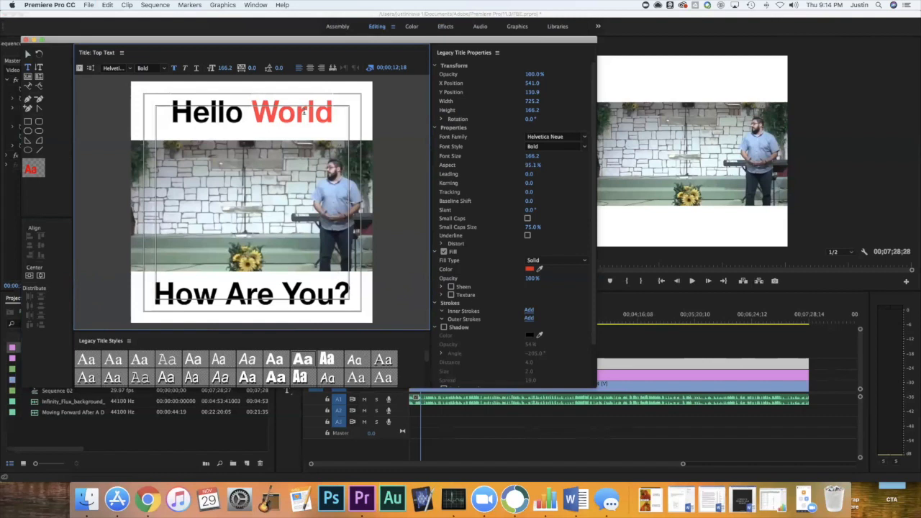
double_click(213, 113)
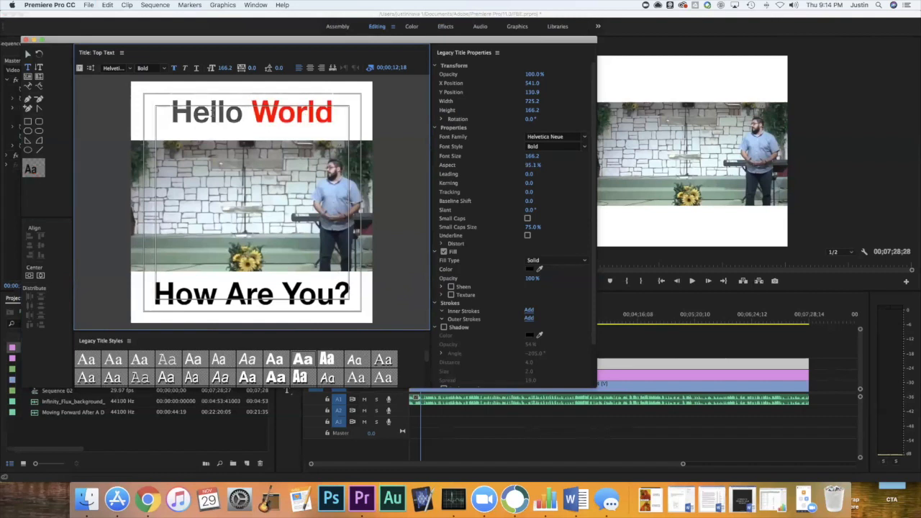
Add a solid black Edge outer stroke of size 39 to the word "World".
double_click(299, 114)
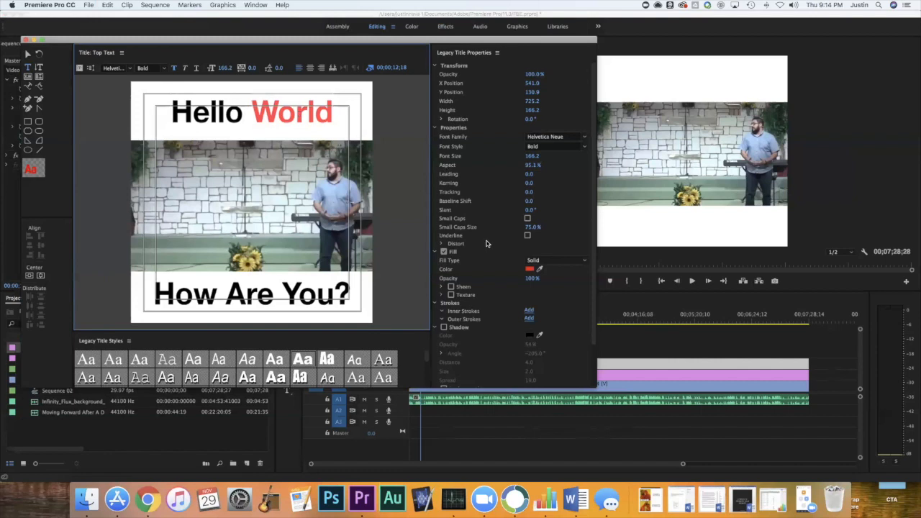
scroll(486, 244, "down", 1)
scroll(486, 244, "down", 3)
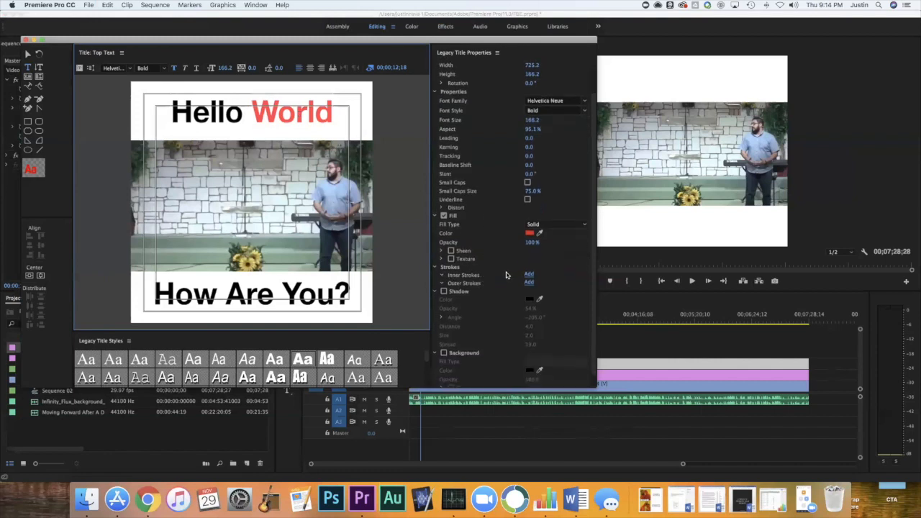
left_click(529, 282)
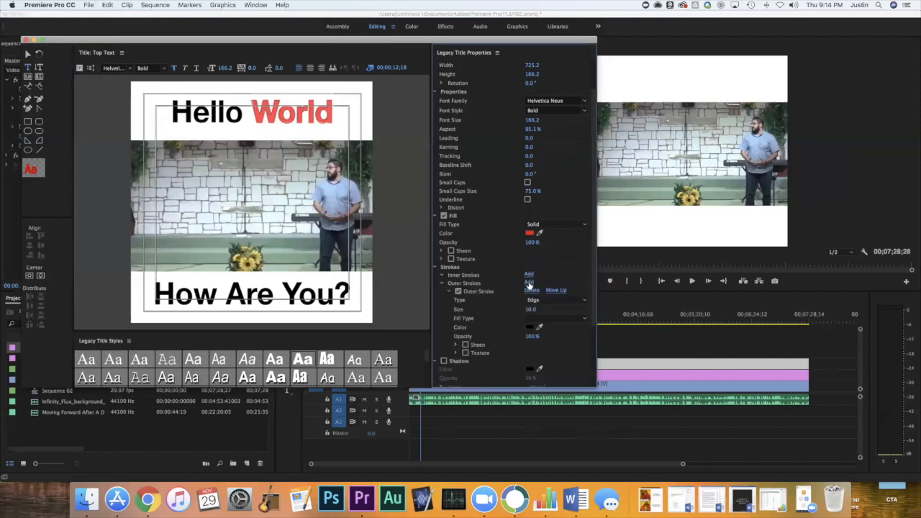
scroll(507, 271, "down", 3)
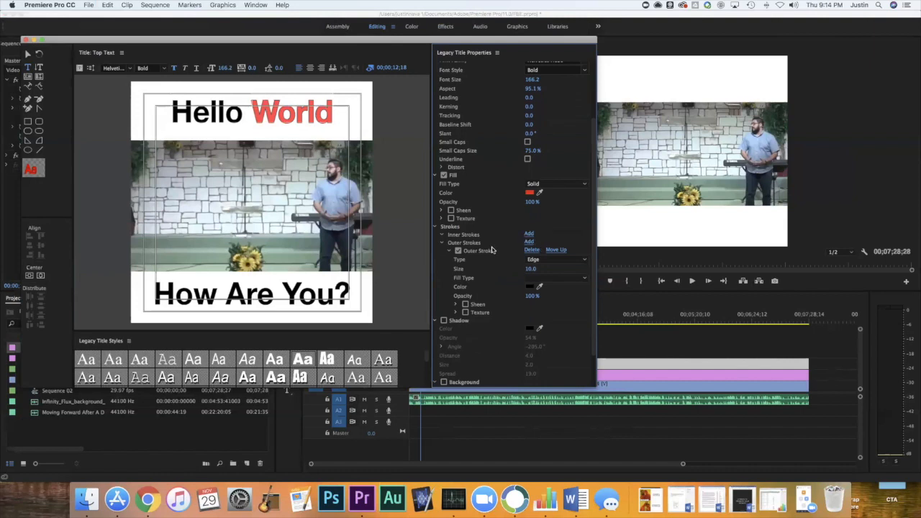
left_click_drag(530, 269, 552, 269)
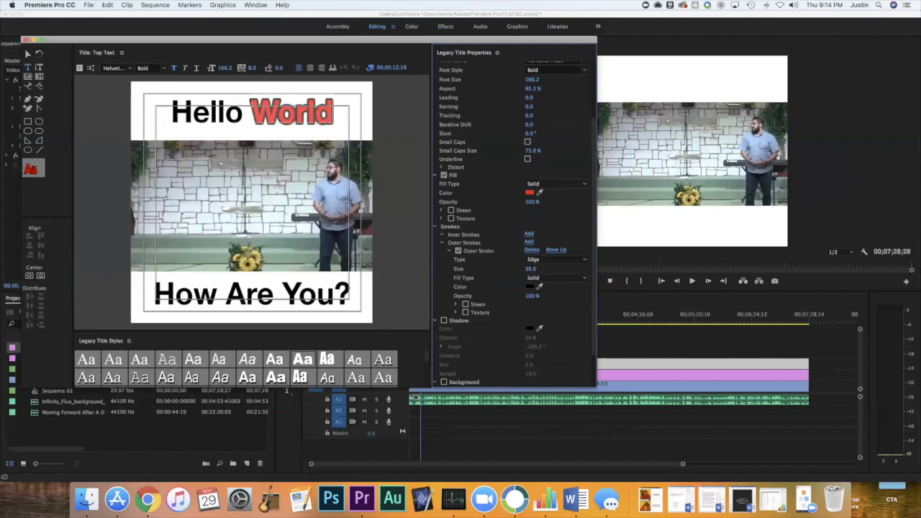
left_click(530, 286)
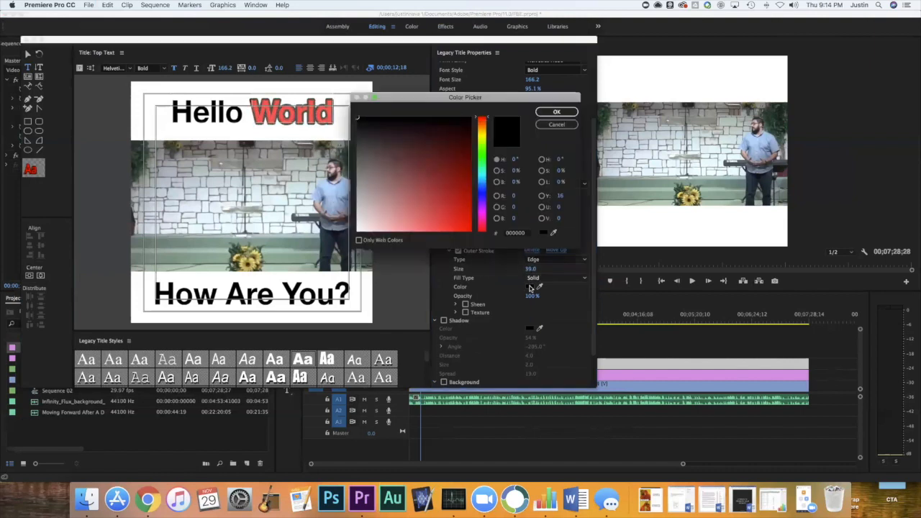
left_click(563, 115)
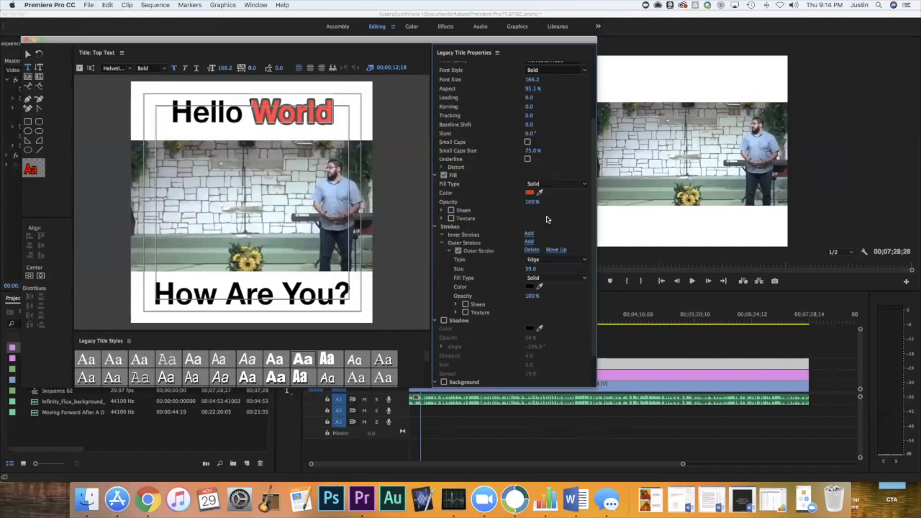
scroll(500, 232, "up", 5)
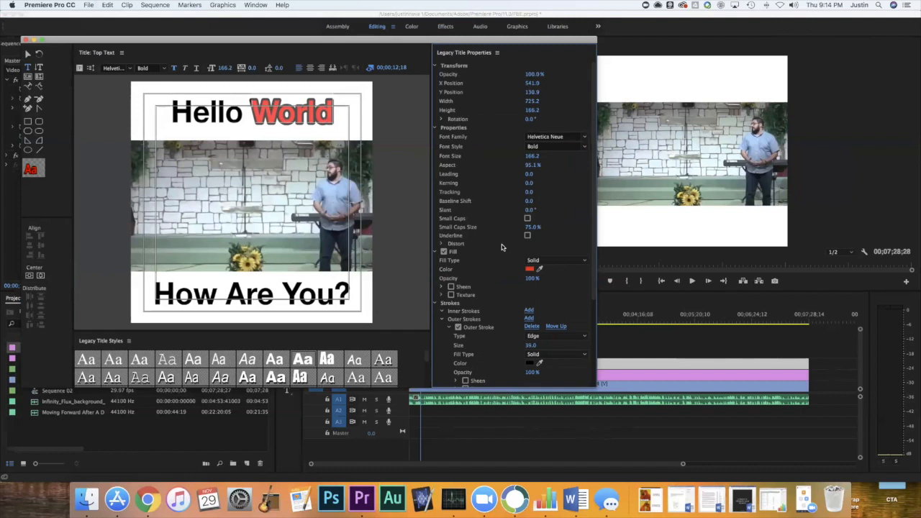
scroll(502, 244, "down", 8)
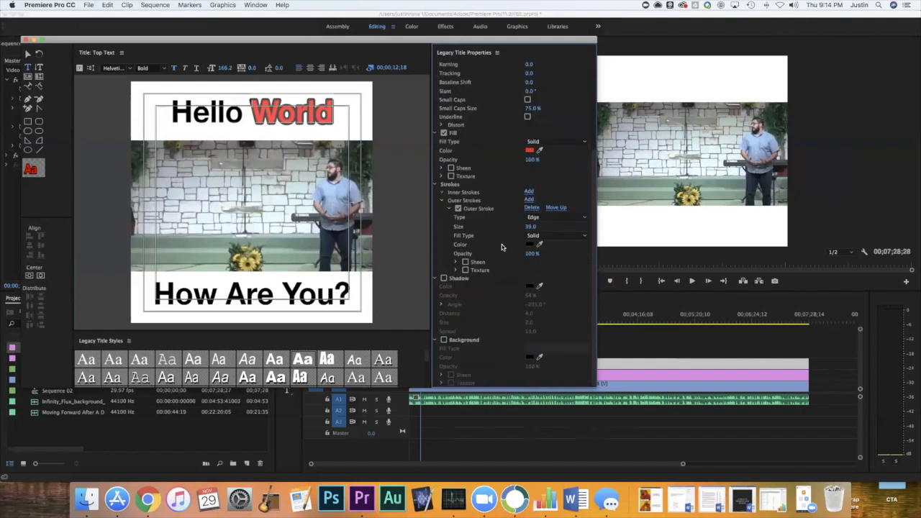
scroll(502, 244, "up", 8)
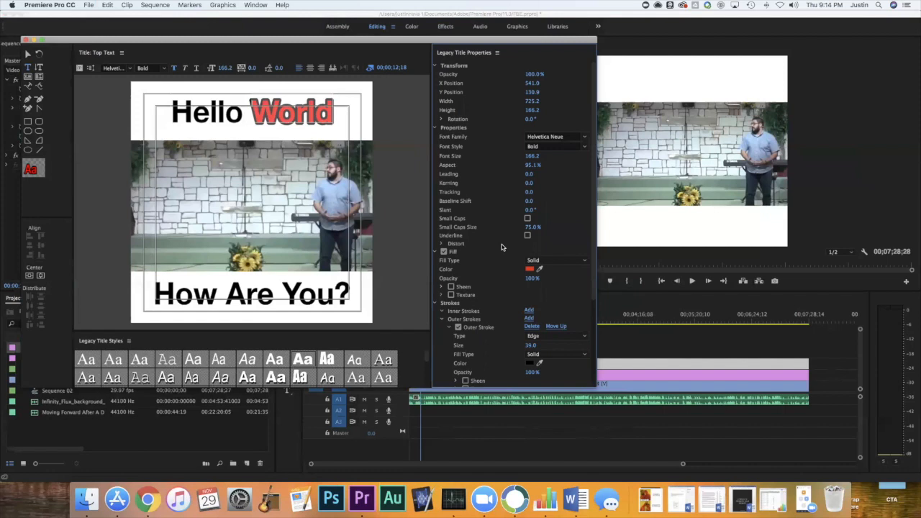
scroll(502, 244, "down", 6)
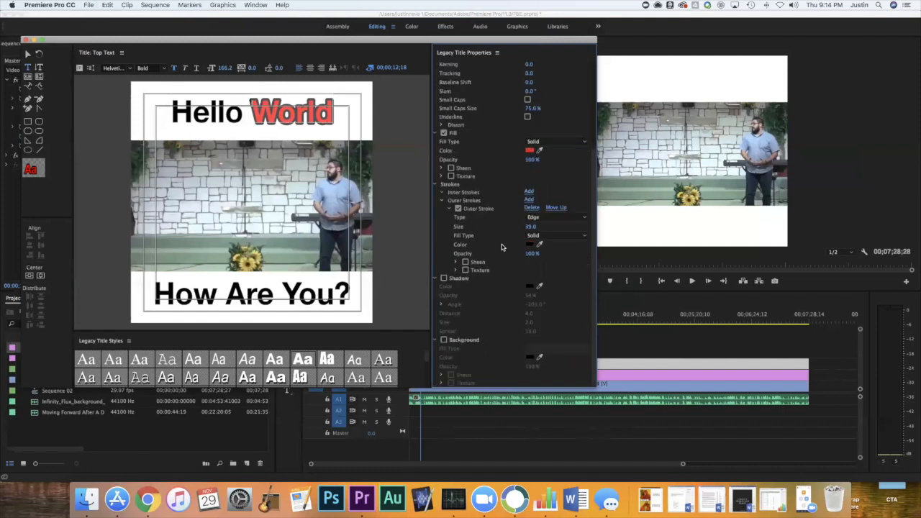
scroll(502, 244, "up", 6)
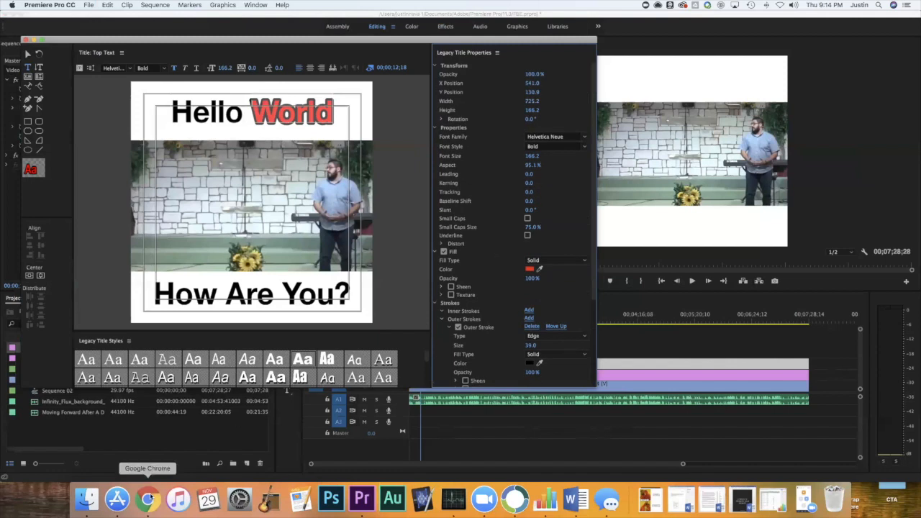
left_click(147, 498)
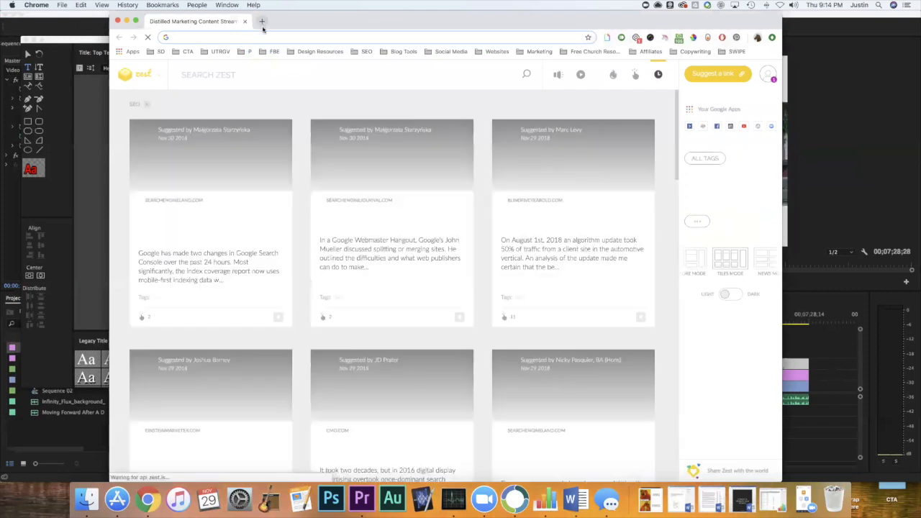
left_click(95, 115)
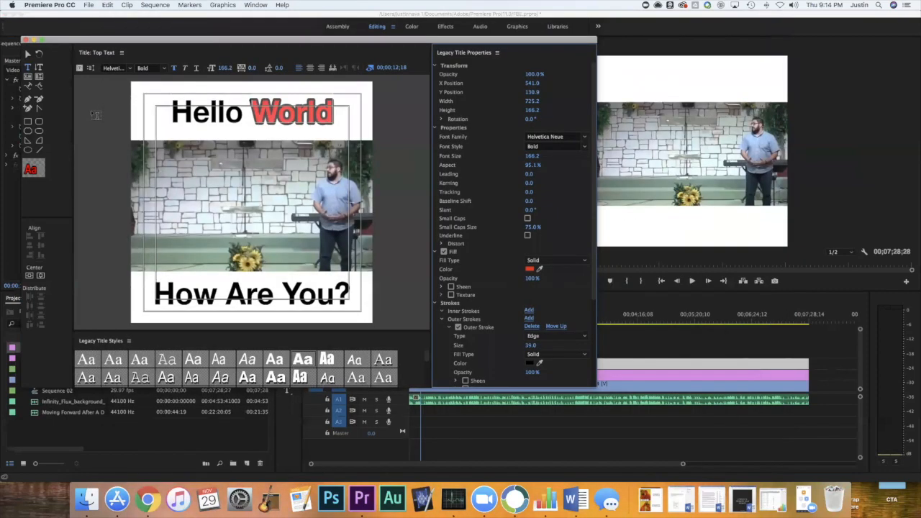
left_click(386, 115)
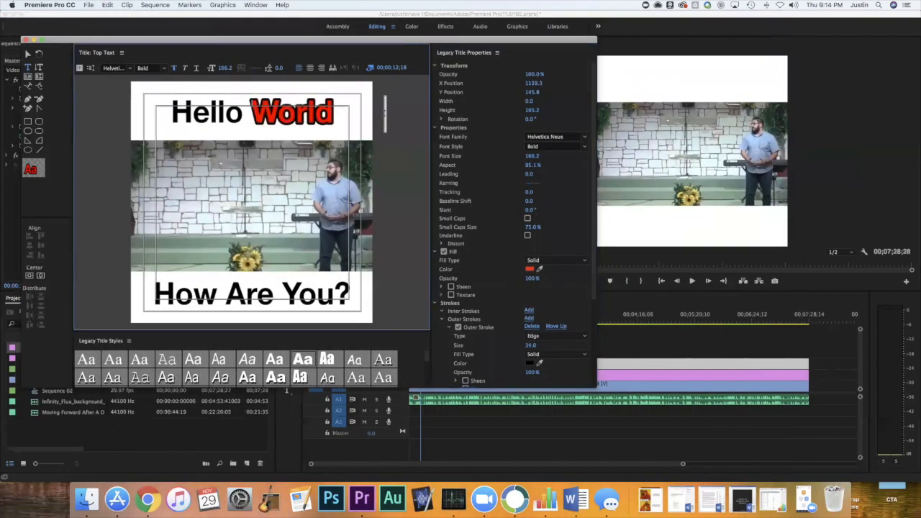
left_click(318, 115)
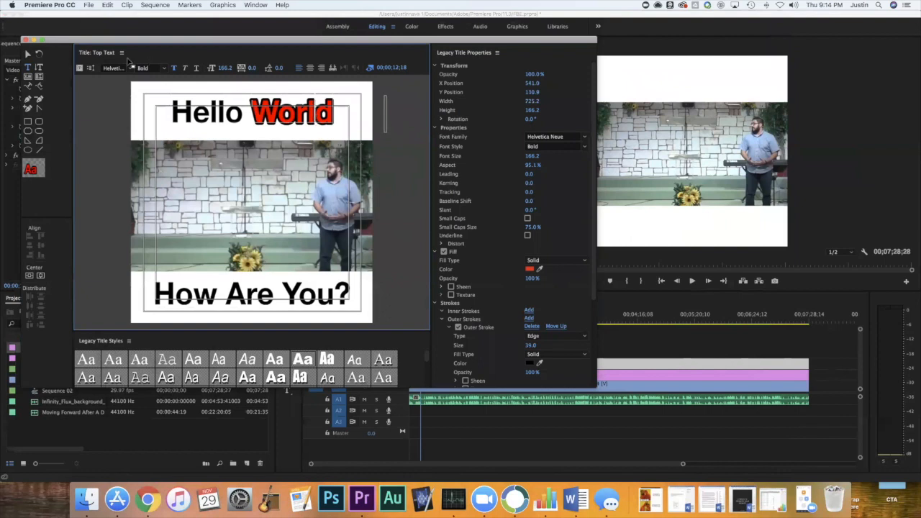
Close the title editor, place Top Text on track V4 at the sequence start, and extend its end slightly past 00;02;08;04.
left_click(26, 40)
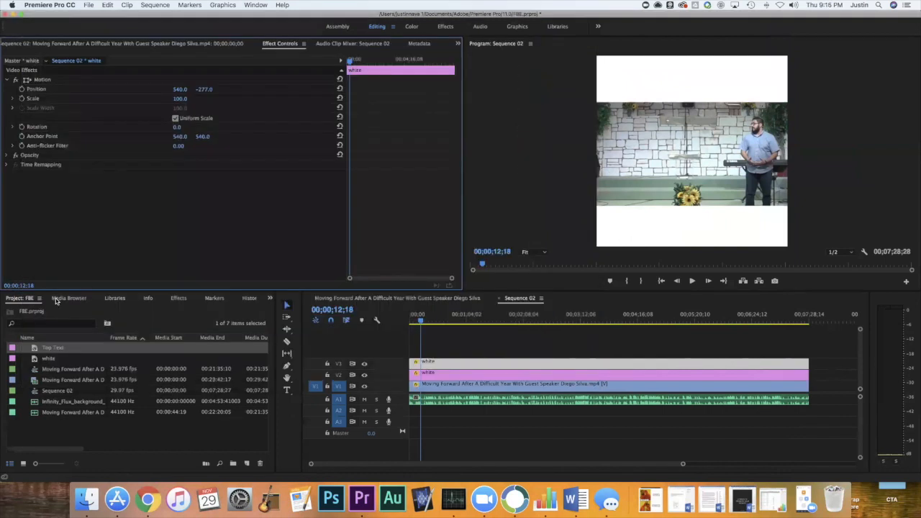
left_click_drag(52, 349, 413, 353)
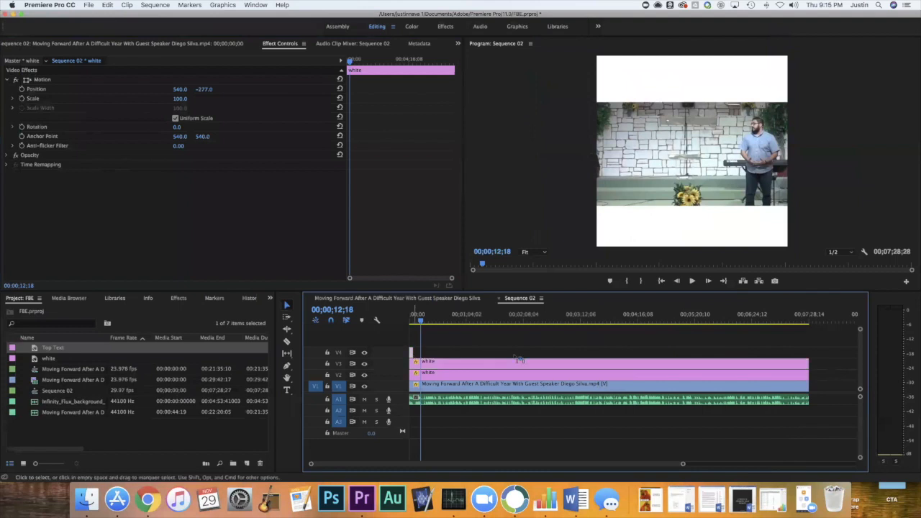
left_click_drag(516, 357, 403, 356)
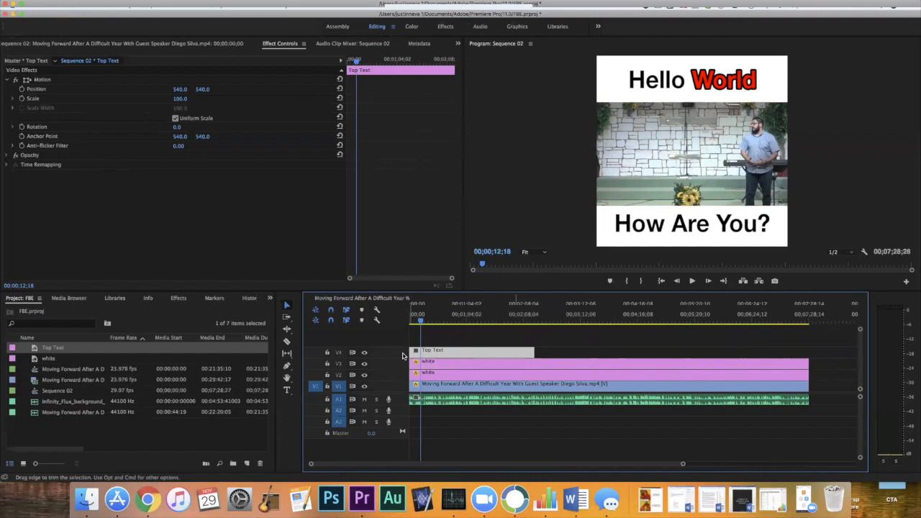
Reposition the Top Text title within the program frame, ending at about X 532, Y 538.
left_click(719, 82)
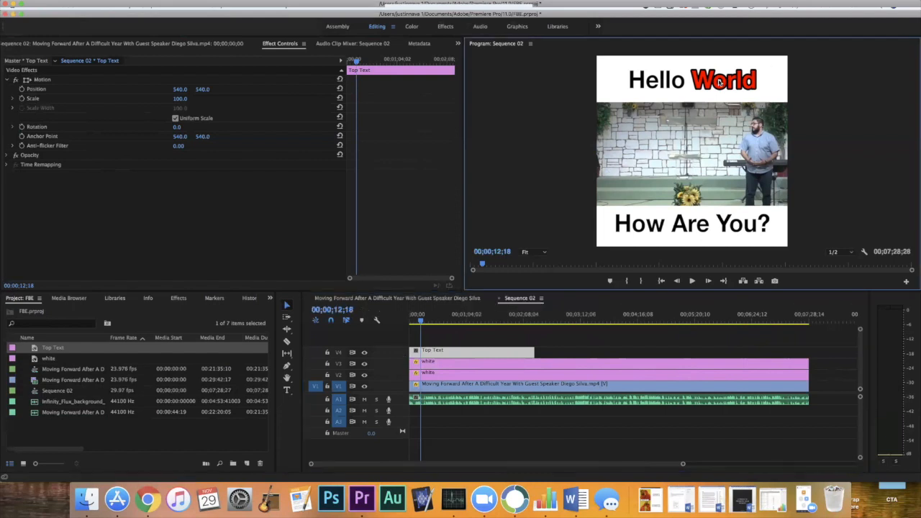
left_click_drag(715, 86, 651, 100)
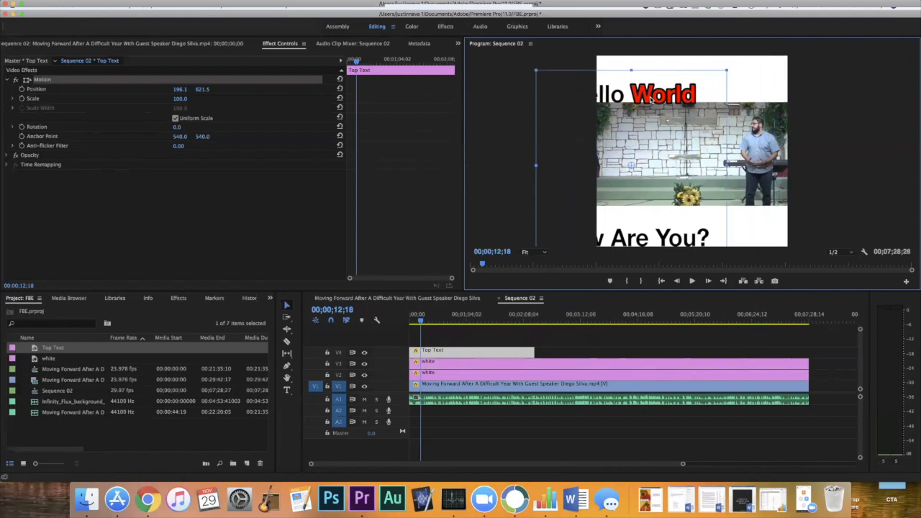
left_click_drag(650, 101, 690, 85)
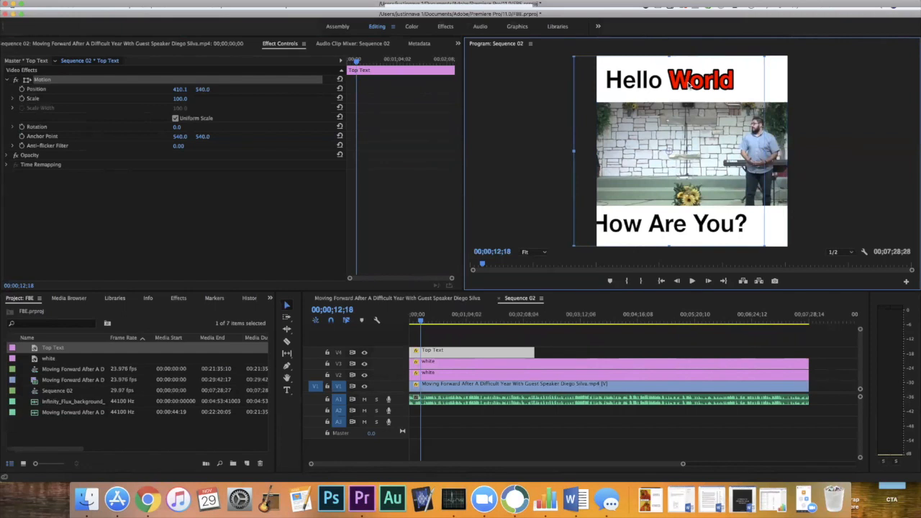
left_click_drag(690, 85, 711, 84)
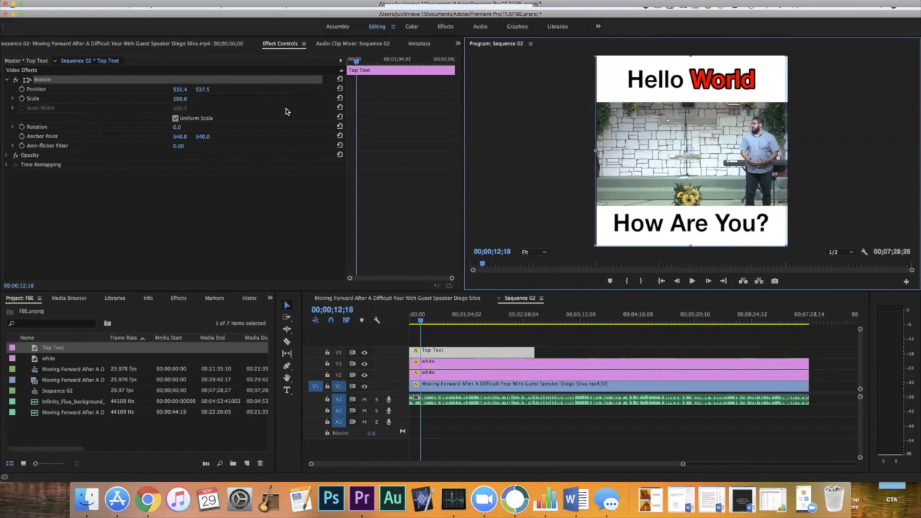
Display safe margins over the program preview and shift the Top Text title to X 540.
right_click(649, 104)
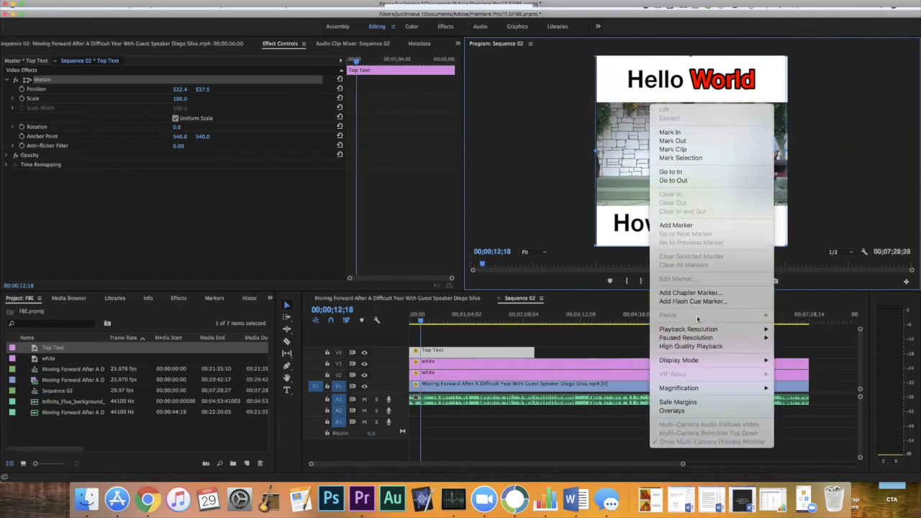
left_click(697, 401)
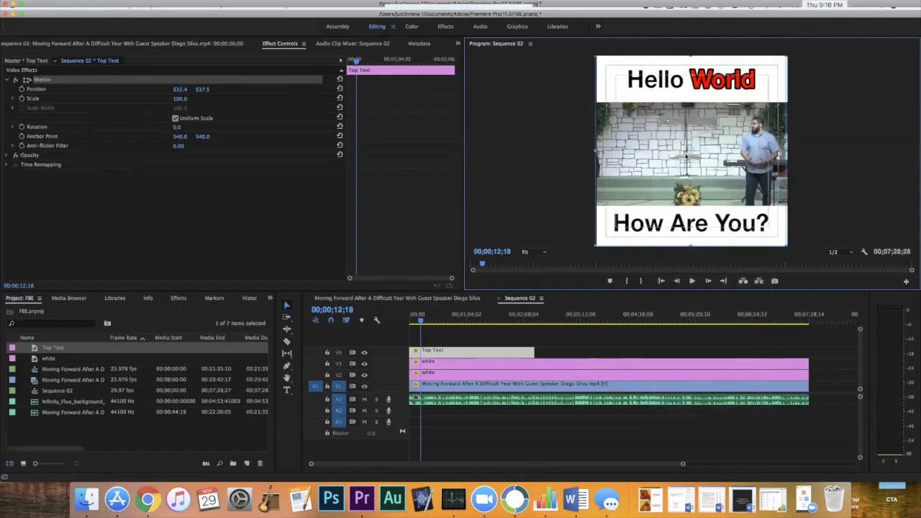
left_click_drag(686, 155, 686, 156)
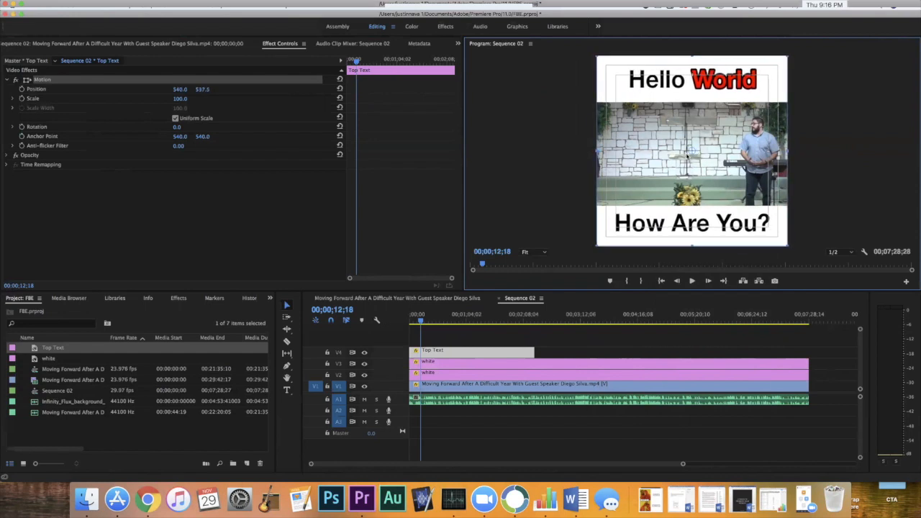
Set the Top Text title's vertical position to 540 and hide the safe margins in the program preview.
left_click(203, 89)
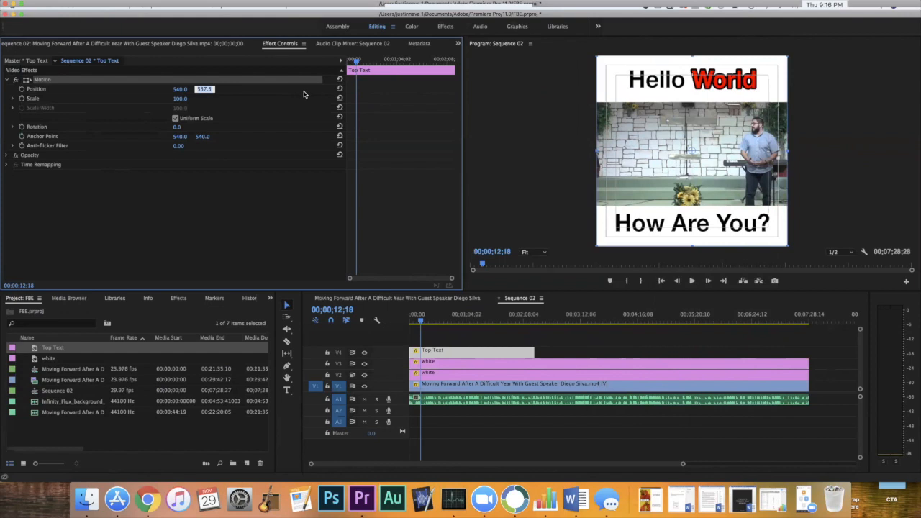
type("540")
key("Return")
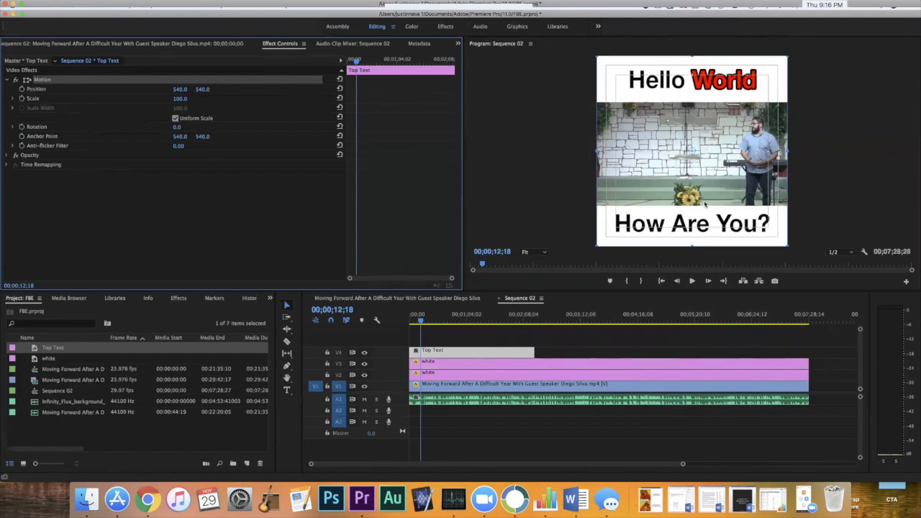
right_click(704, 205)
left_click(735, 435)
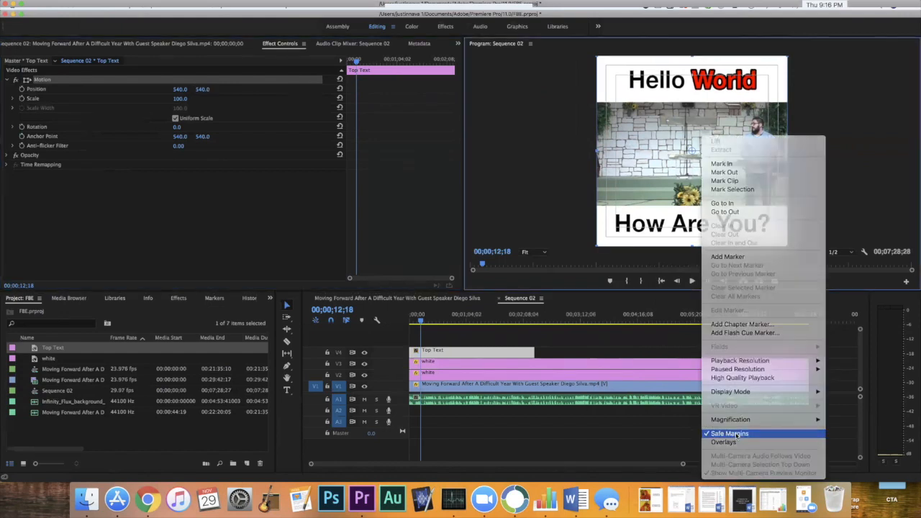
Switch to Chrome and open the church's Instagram profile at instagram.com/fbetx.
left_click(148, 499)
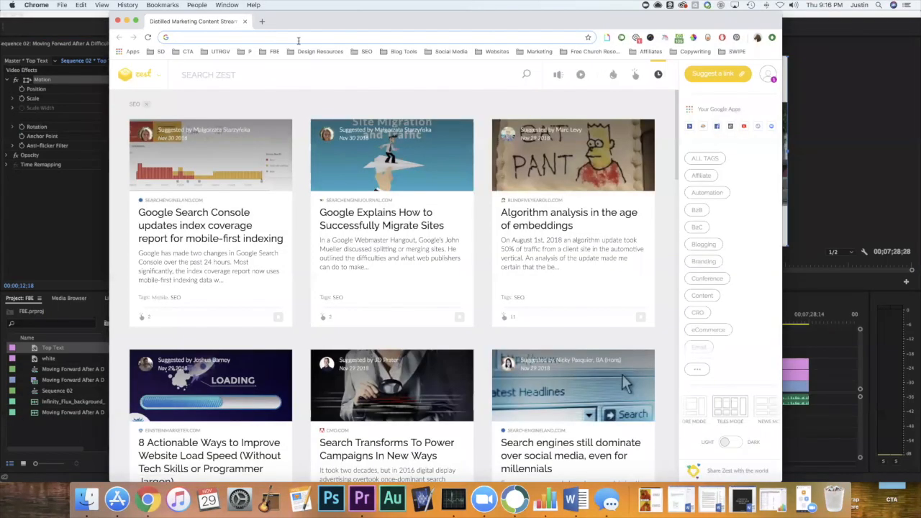
type("insta")
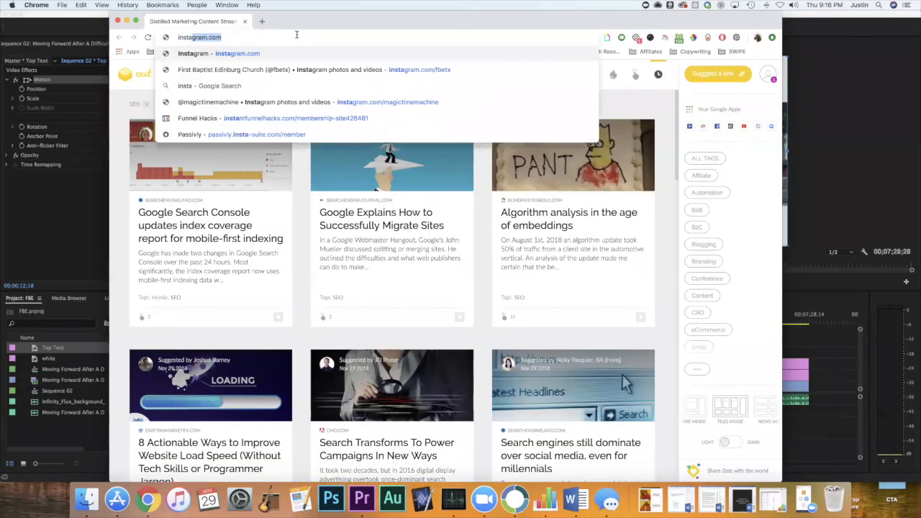
type("gram.com/fbetx")
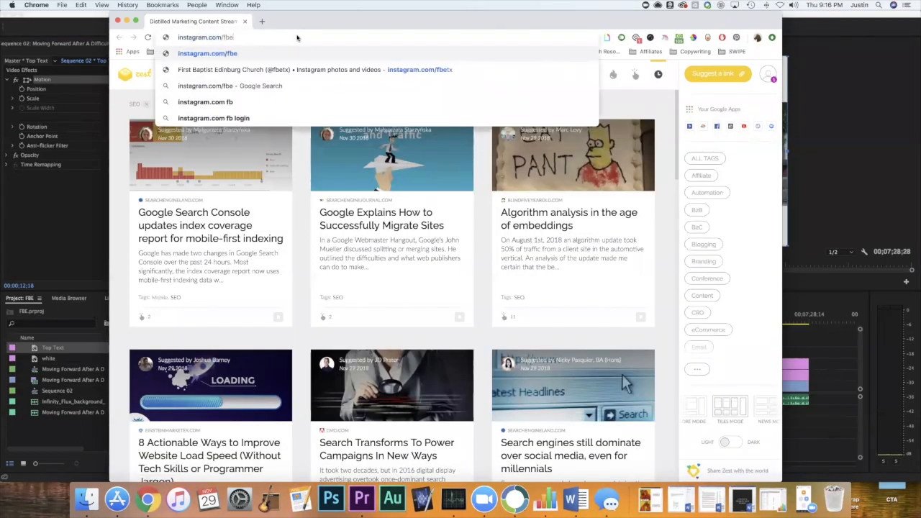
key("Return")
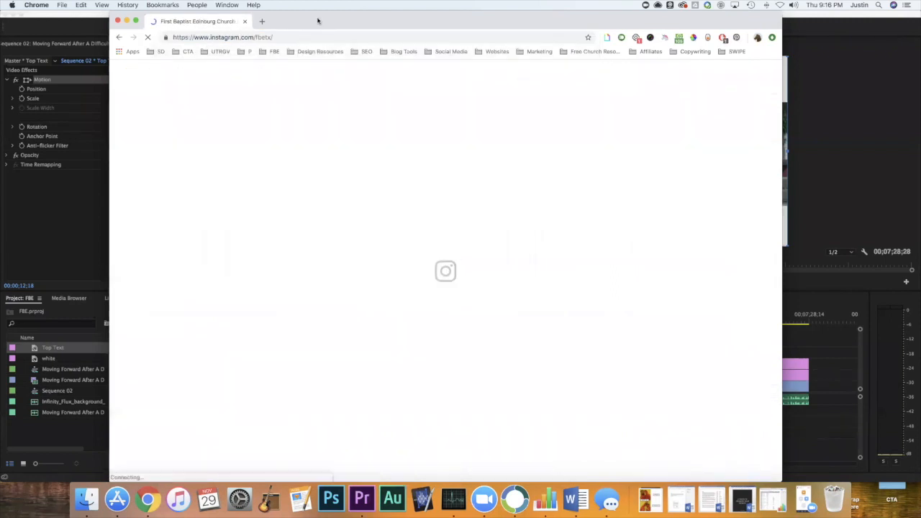
Look through the Instagram profile's posts for square sermon videos with title text above and below the speaker.
scroll(195, 272, "down", 5)
scroll(194, 272, "down", 15)
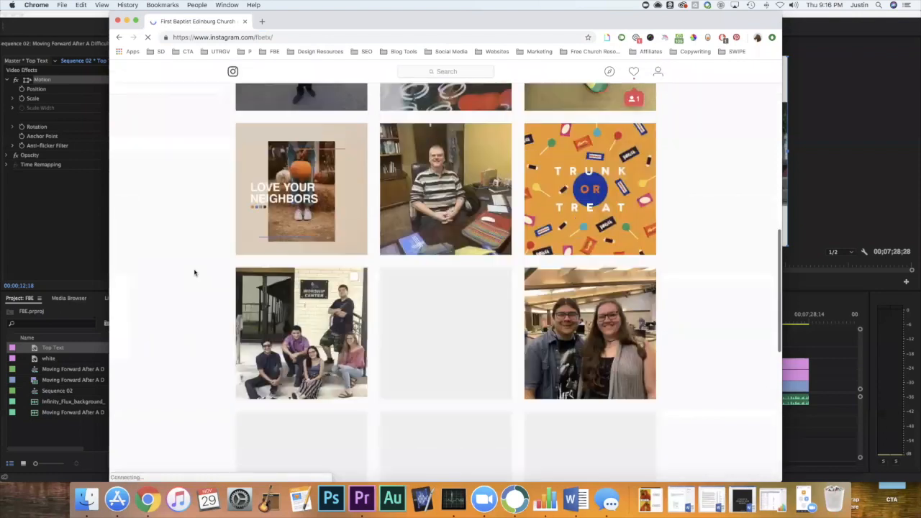
scroll(195, 273, "down", 15)
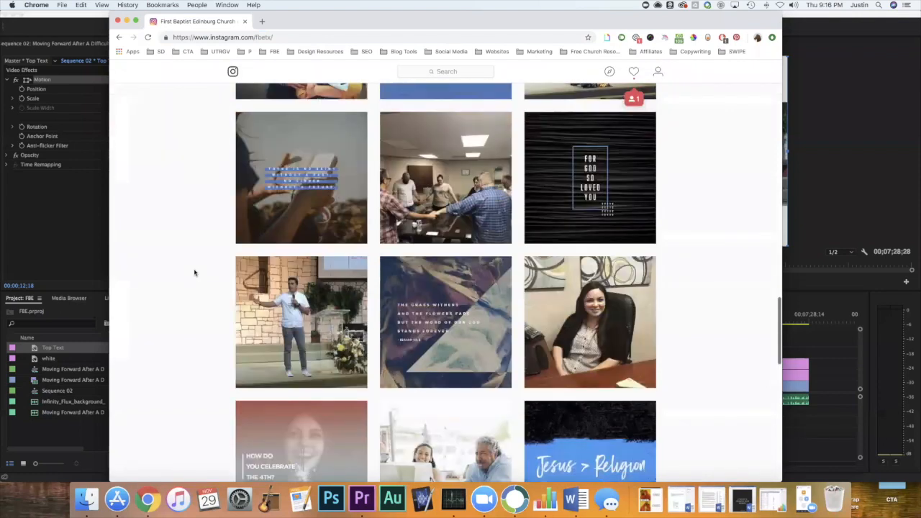
scroll(195, 272, "down", 15)
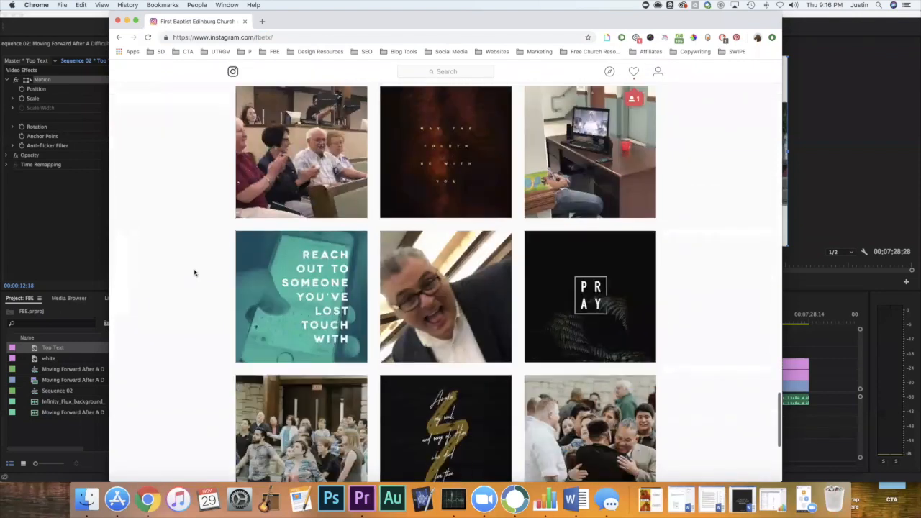
scroll(194, 272, "down", 15)
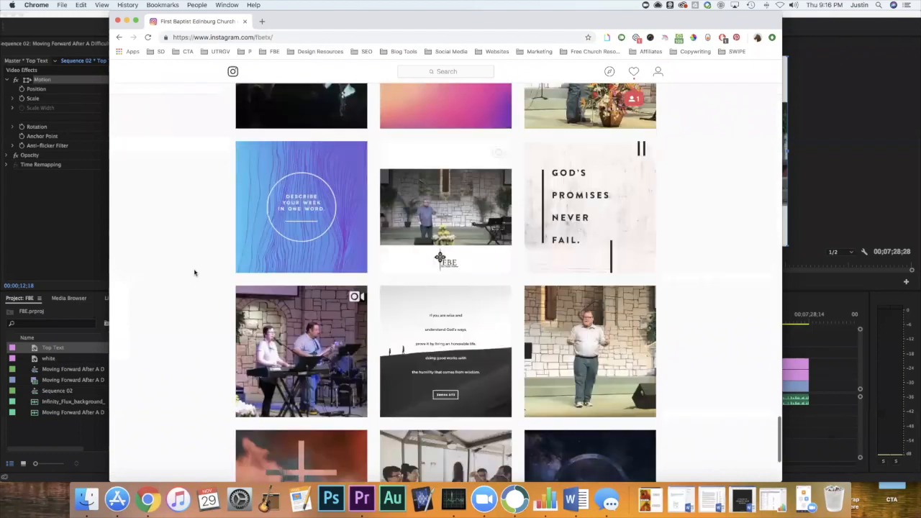
scroll(195, 272, "down", 15)
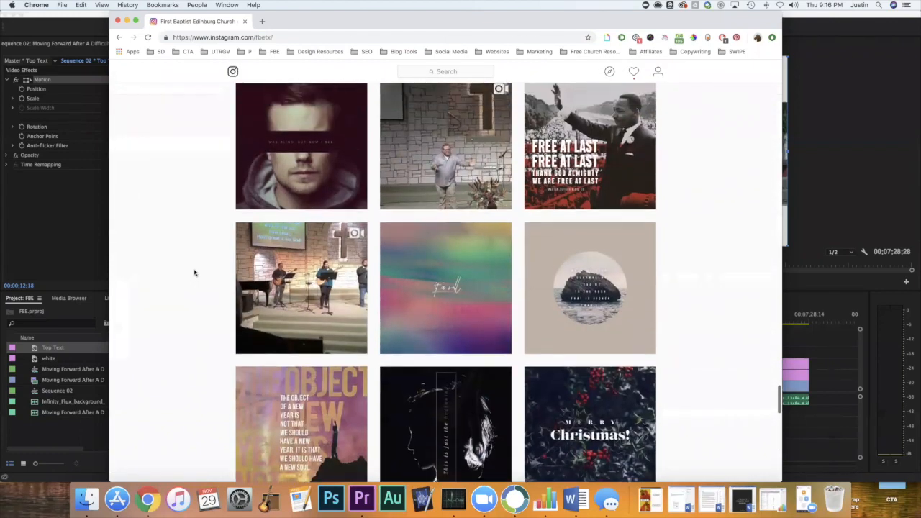
scroll(195, 272, "up", 3)
scroll(195, 272, "down", 15)
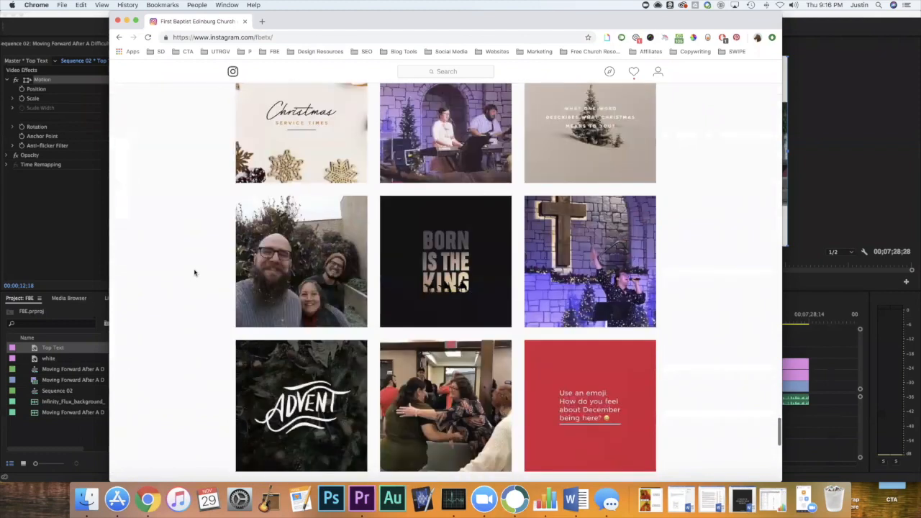
scroll(194, 272, "down", 10)
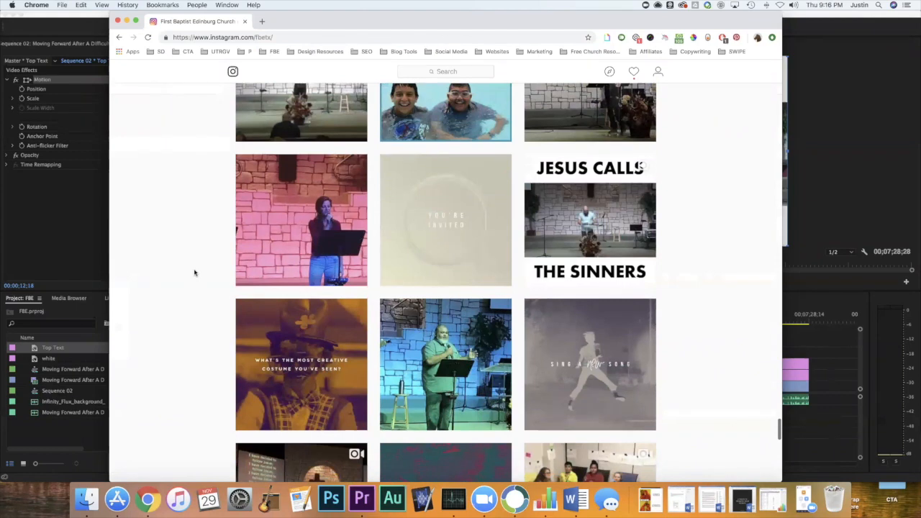
scroll(195, 272, "down", 3)
scroll(194, 272, "down", 12)
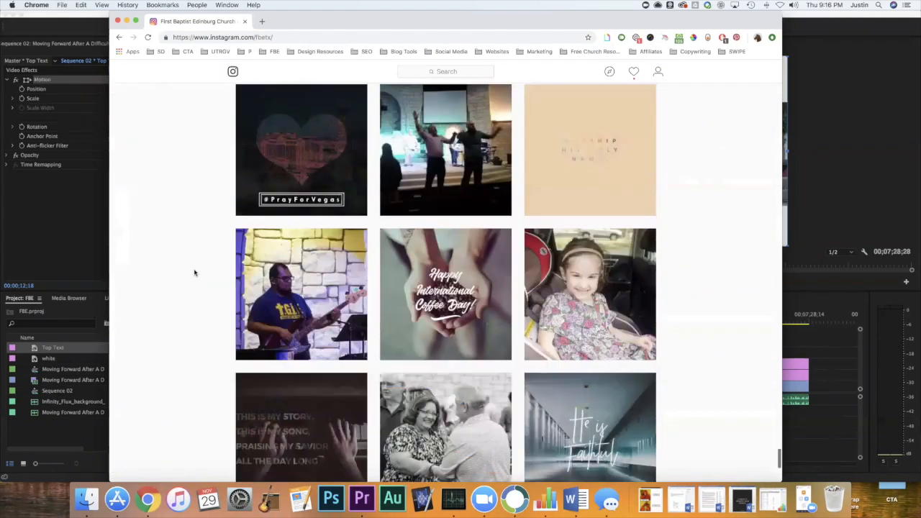
scroll(195, 272, "down", 15)
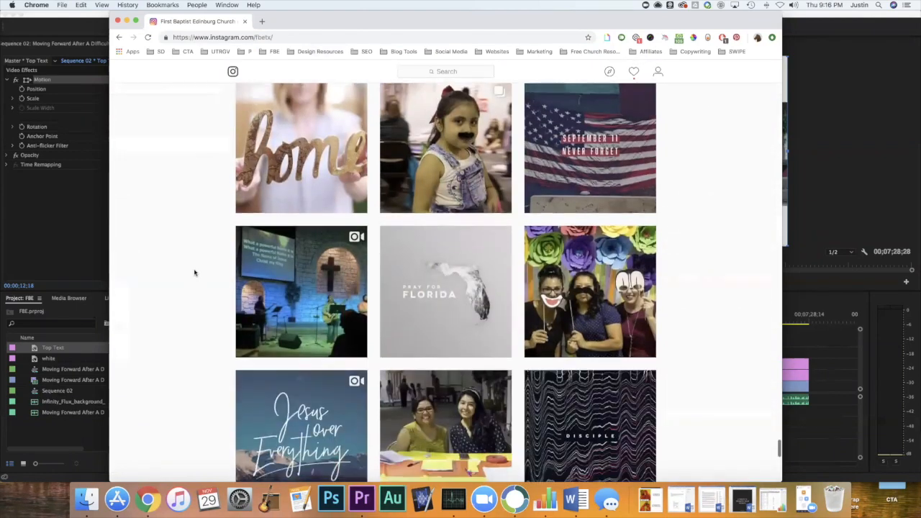
scroll(194, 272, "down", 10)
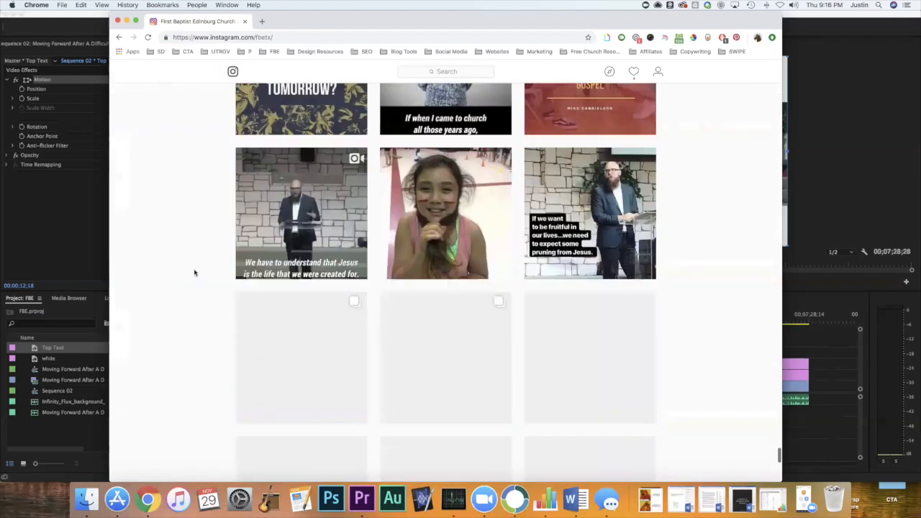
scroll(195, 272, "up", 3)
scroll(194, 272, "down", 5)
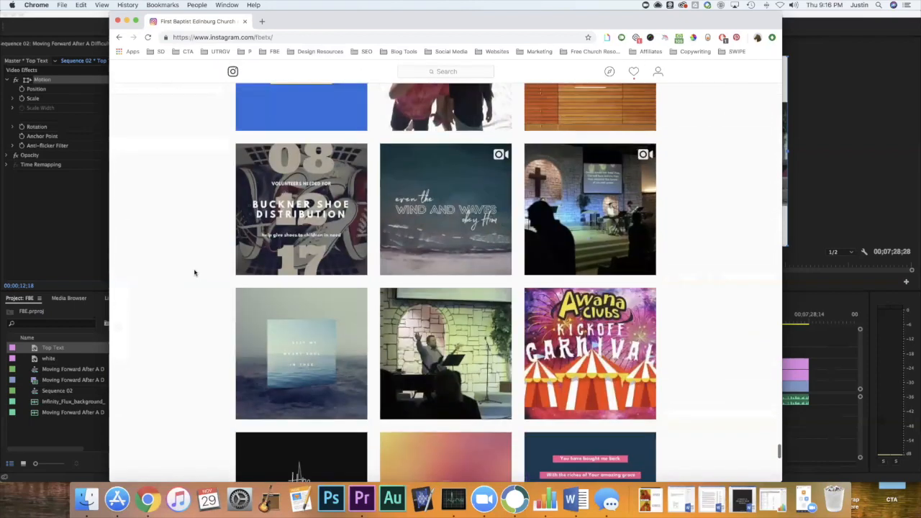
scroll(194, 273, "down", 15)
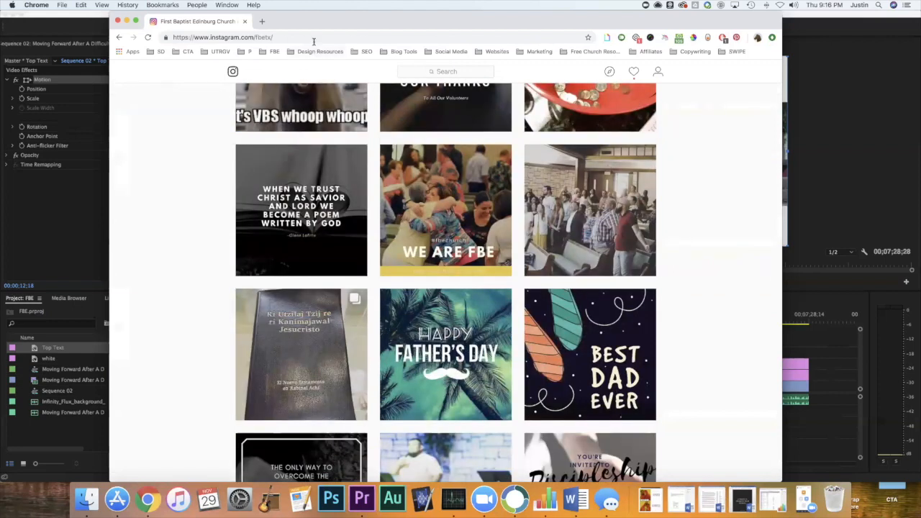
Open the bookmarked FBE Facebook page and show its Videos section.
left_click(314, 41)
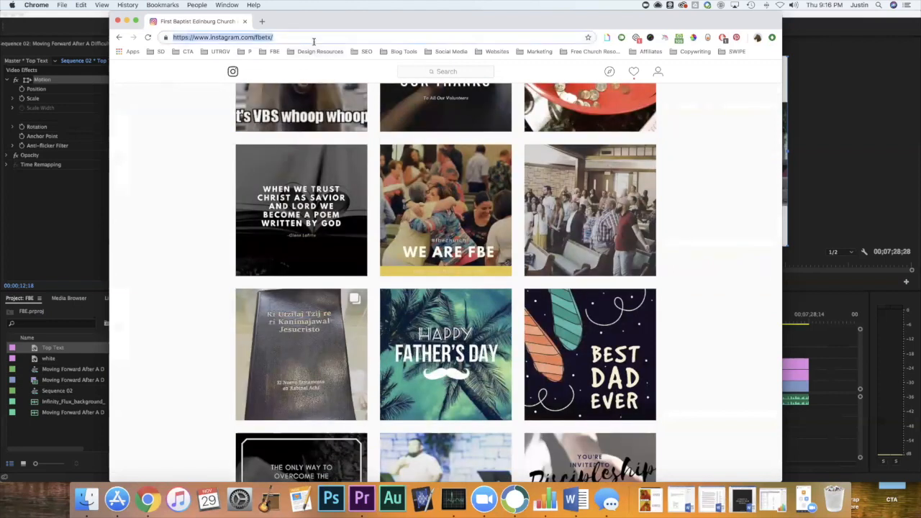
type("f")
key("BackSpace")
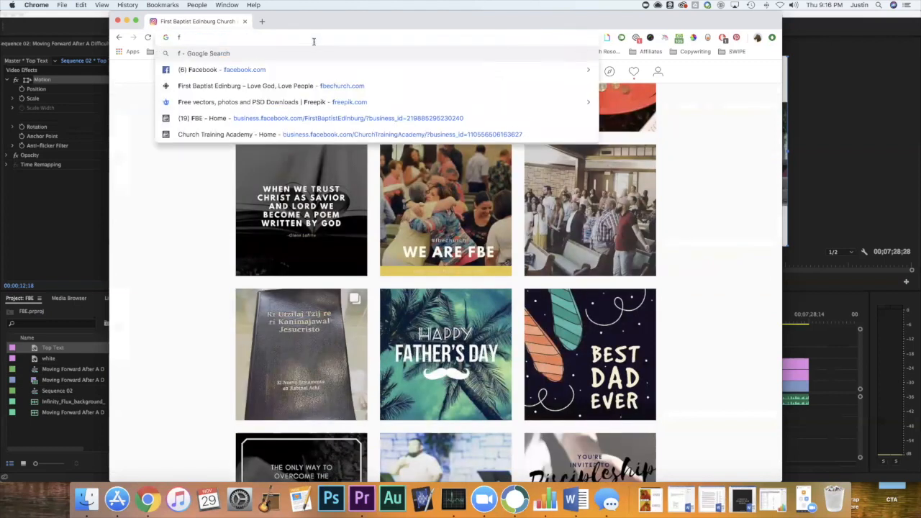
key("BackSpace")
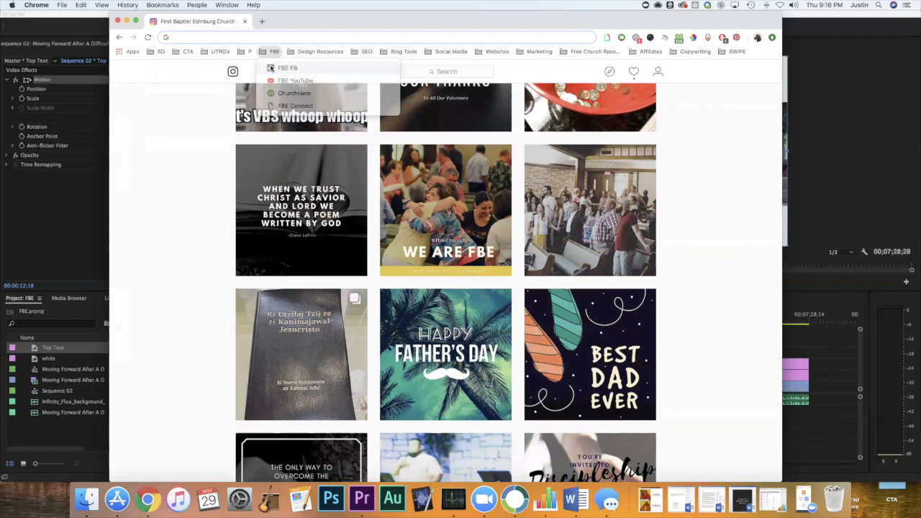
left_click(272, 68)
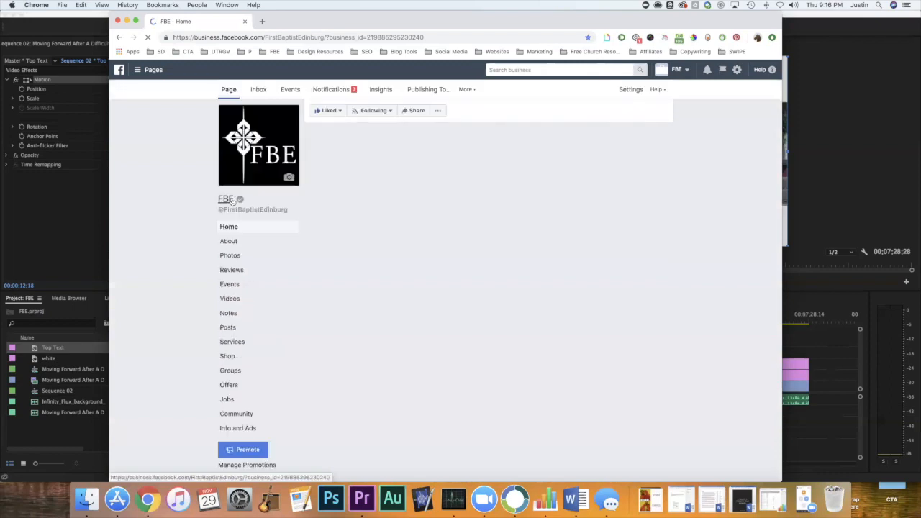
left_click(231, 300)
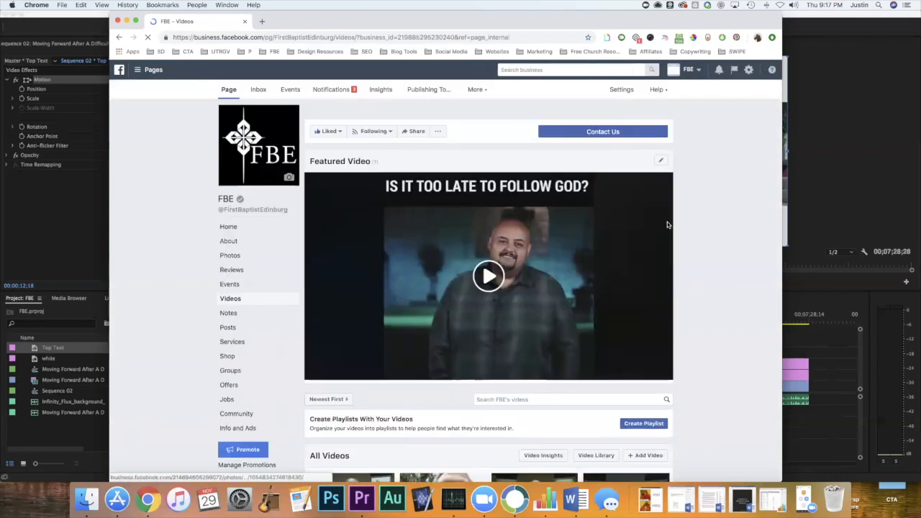
Find the "July 4th - The ones responsible" video in the list and open it to view its title styling.
scroll(668, 225, "down", 10)
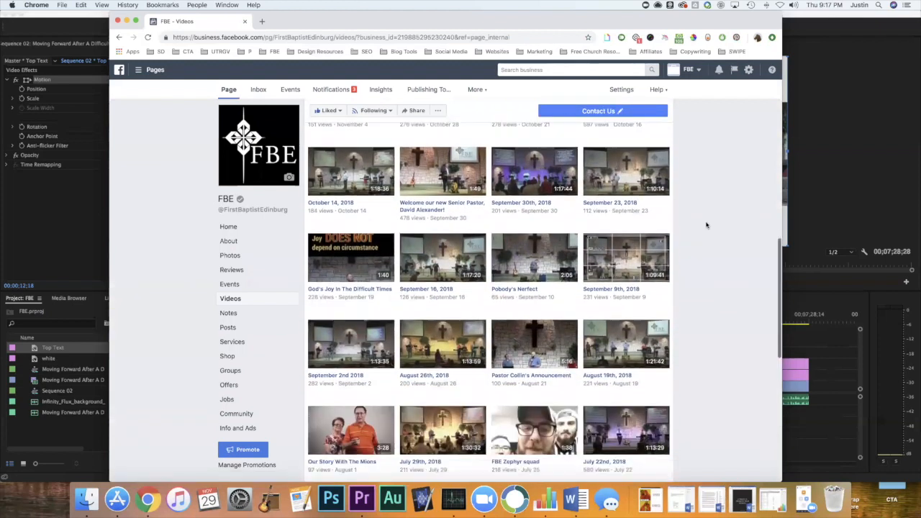
scroll(706, 225, "down", 3)
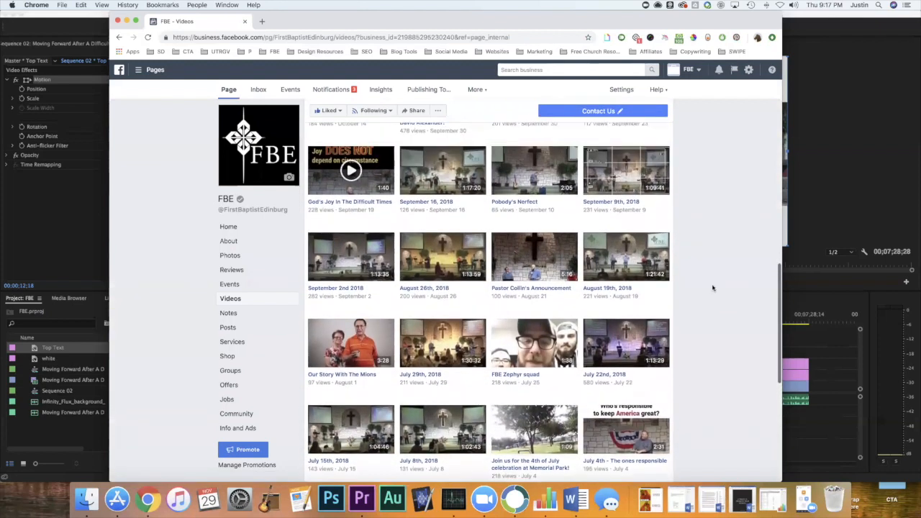
scroll(712, 288, "down", 4)
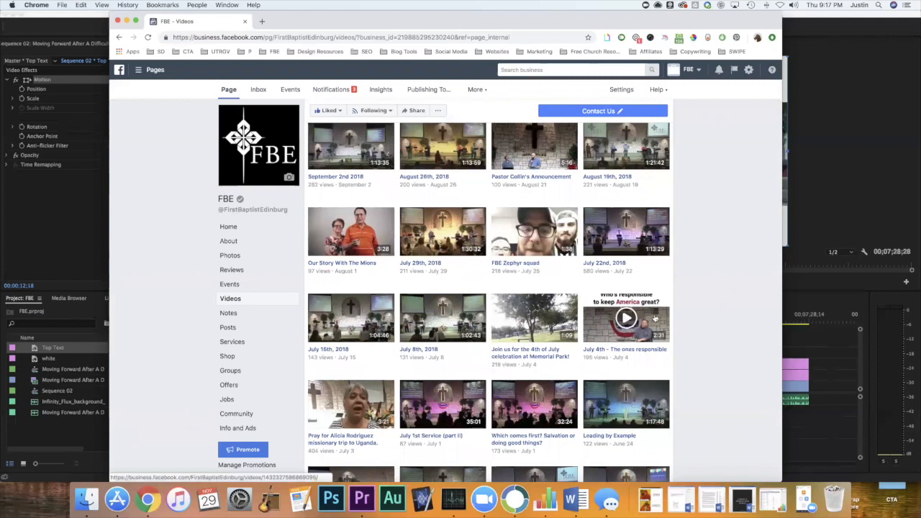
left_click(655, 317)
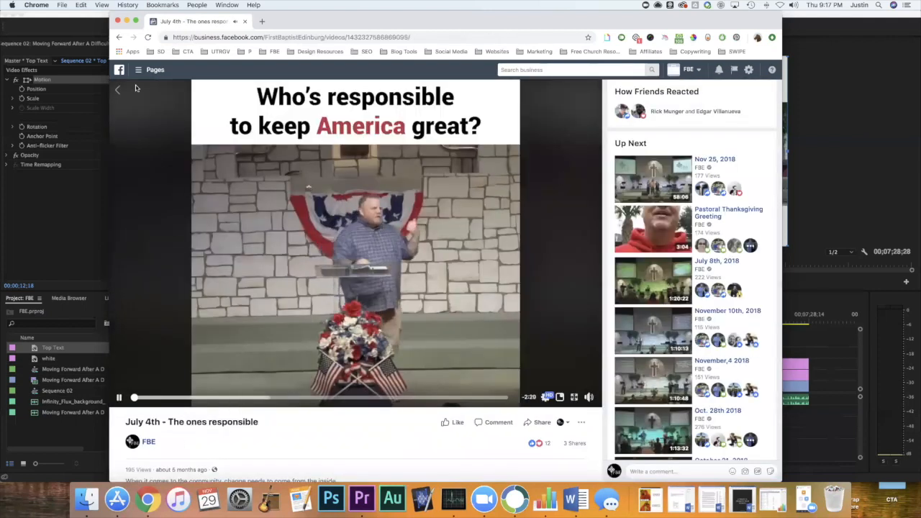
Return to the video list, open "It's Not About Agenda", and pause it to examine its title layout.
left_click(135, 87)
scroll(646, 301, "down", 5)
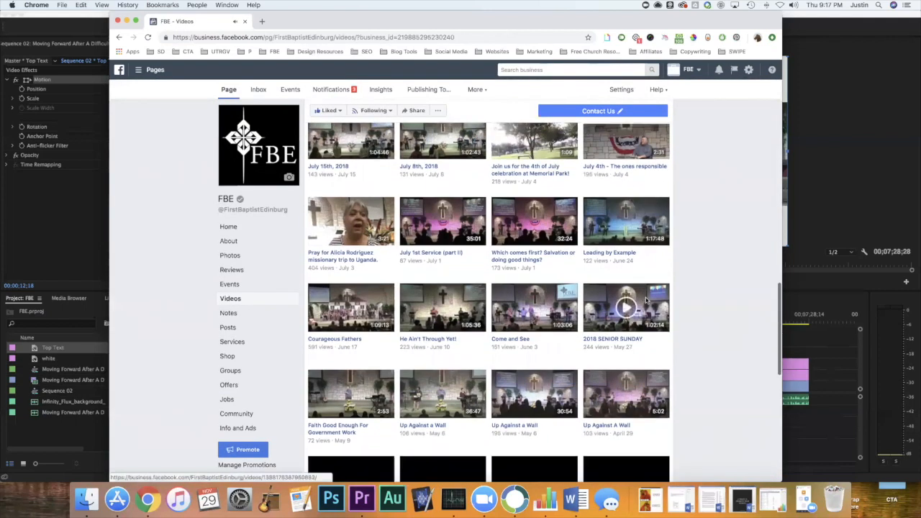
scroll(645, 300, "down", 15)
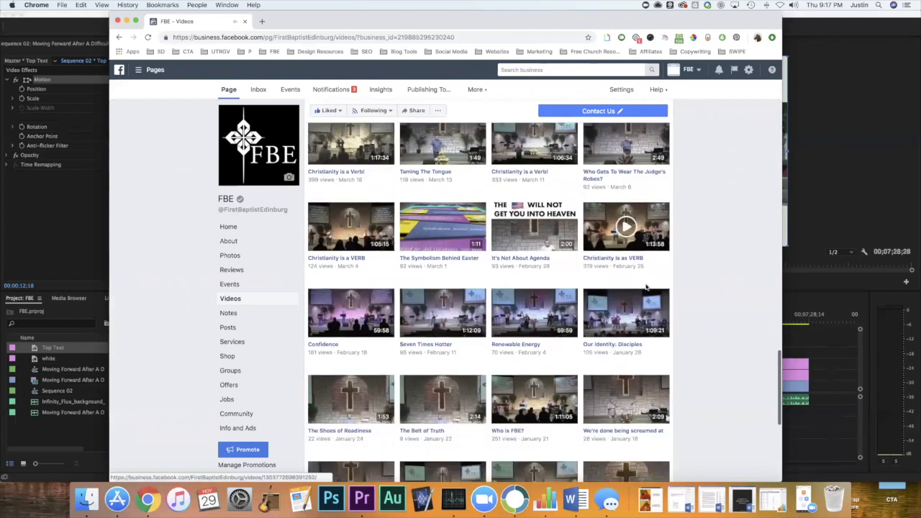
left_click(534, 225)
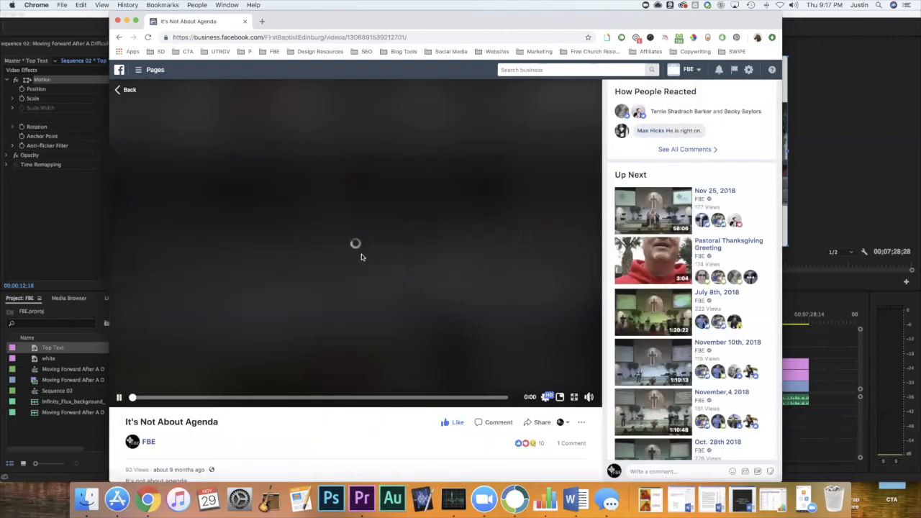
left_click(120, 398)
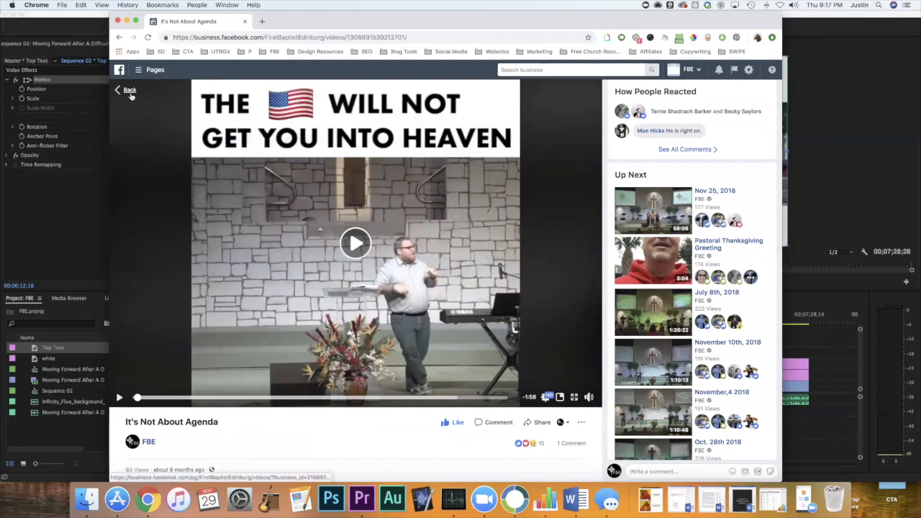
Return to the video list, open the July 21, 2017 "One generation shall commend your works" video, and pause it to examine its title and caption layout.
left_click(130, 92)
scroll(456, 317, "down", 5)
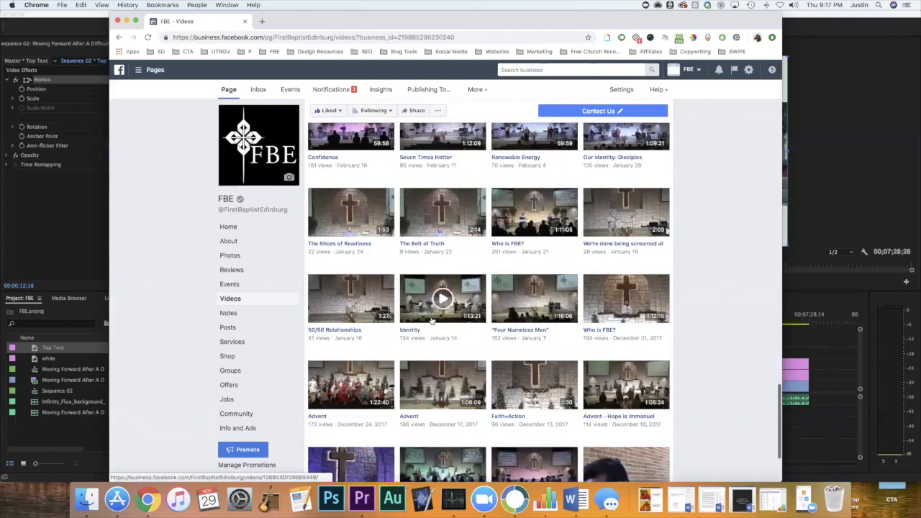
scroll(456, 318, "down", 5)
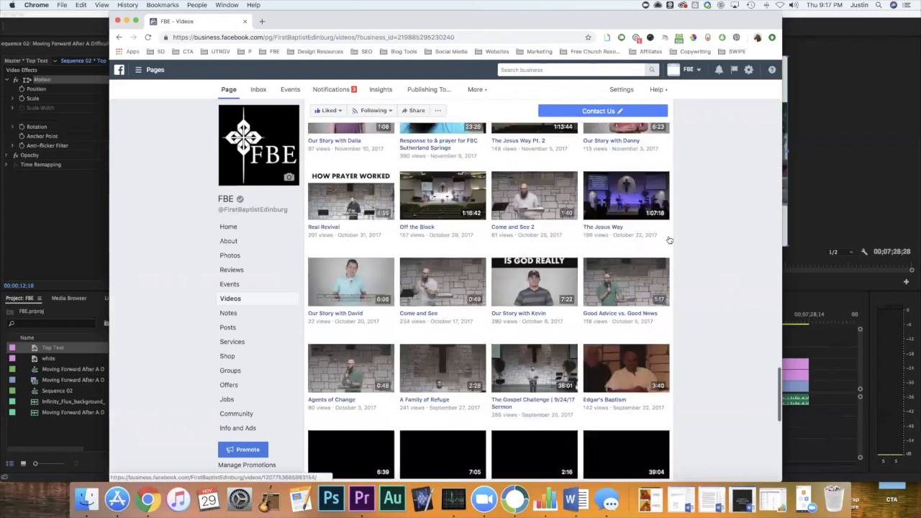
scroll(669, 239, "down", 5)
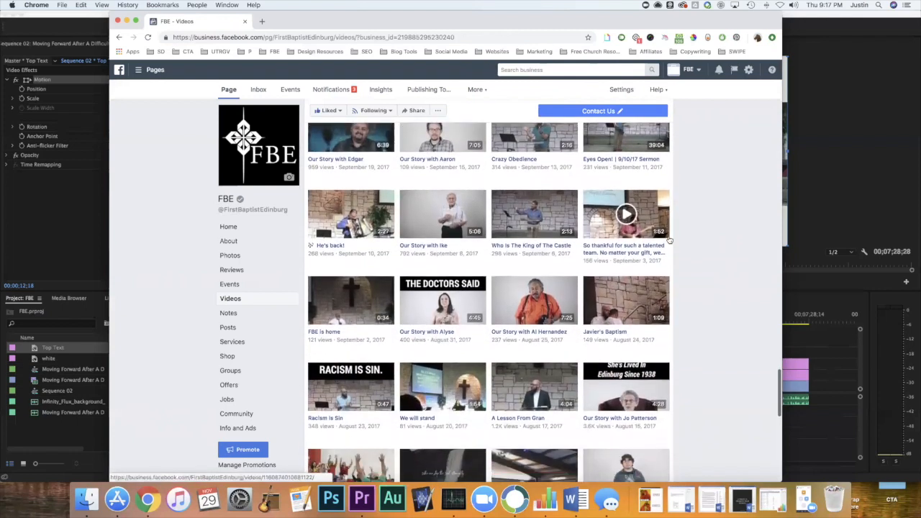
scroll(669, 239, "down", 4)
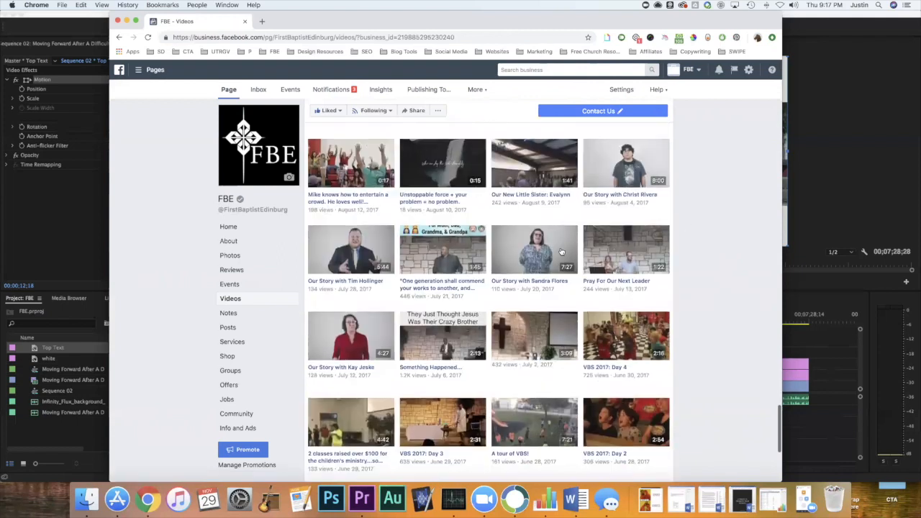
left_click(436, 254)
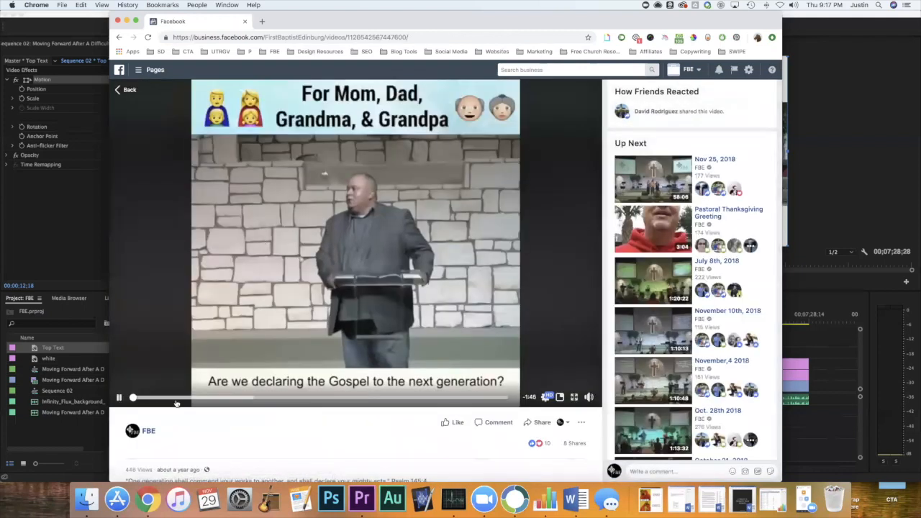
left_click(119, 398)
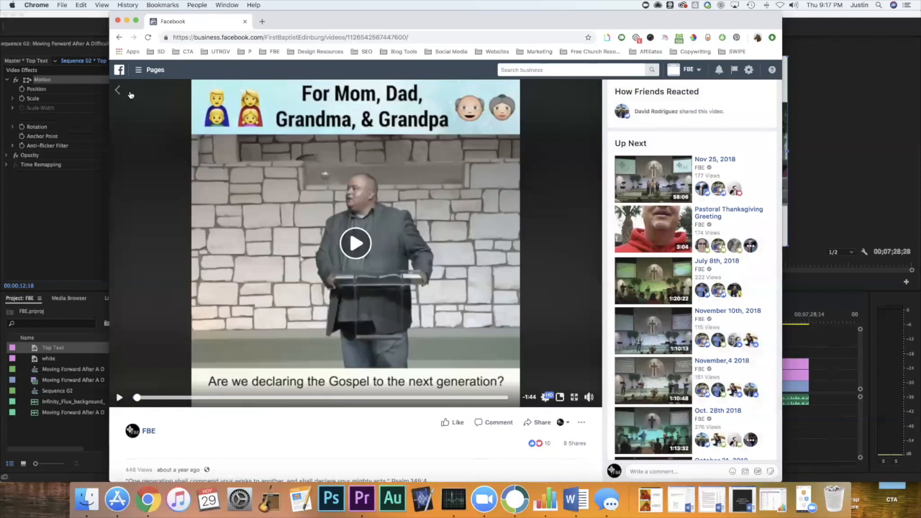
Return to the video list and open "Something Happened..." to view its text above and below the speaker.
left_click(126, 89)
scroll(699, 238, "down", 2)
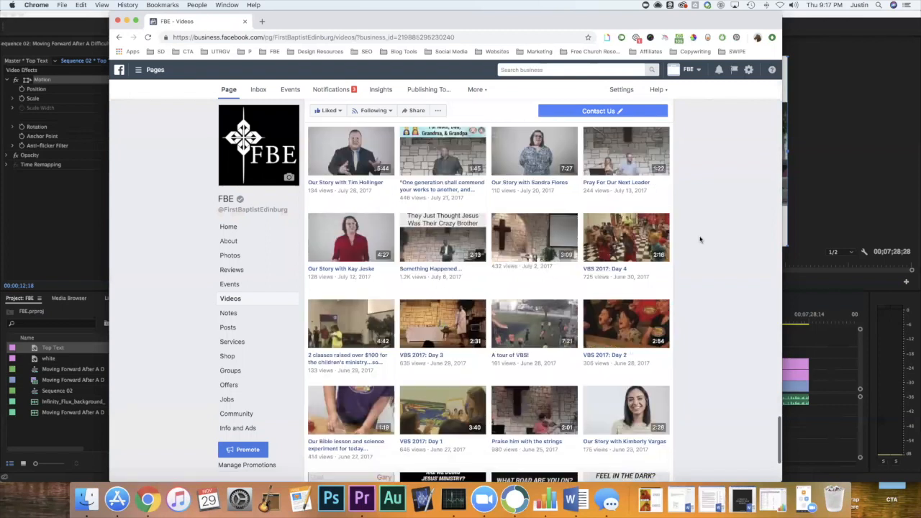
left_click(466, 244)
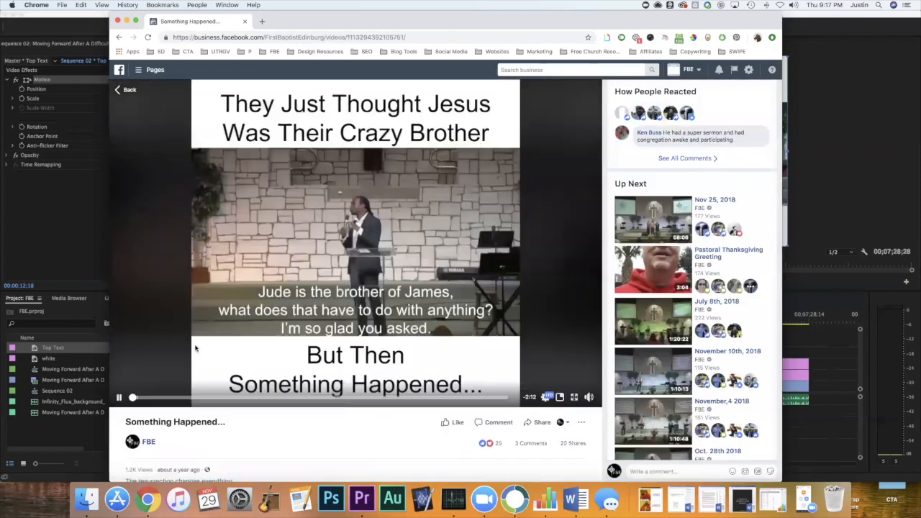
Go back to the video list and look through the 2017 videos for more examples of title bar styling.
left_click(127, 89)
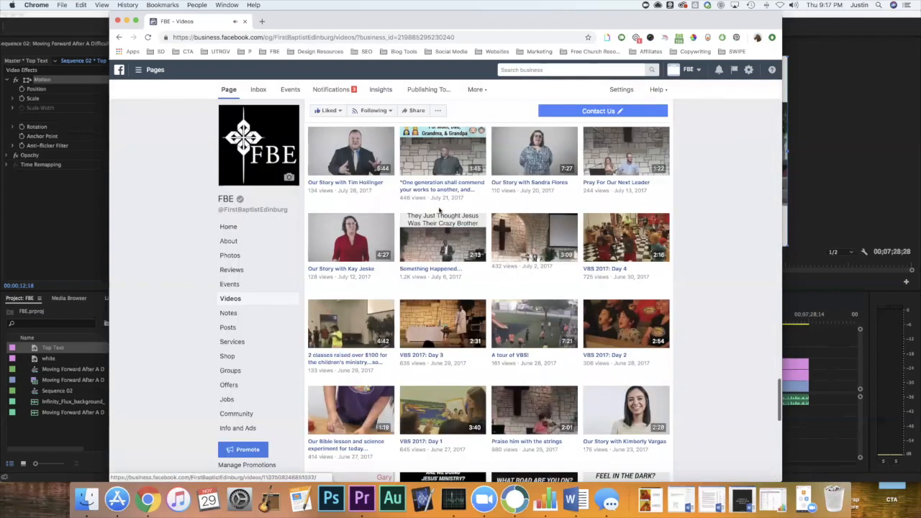
scroll(690, 246, "down", 5)
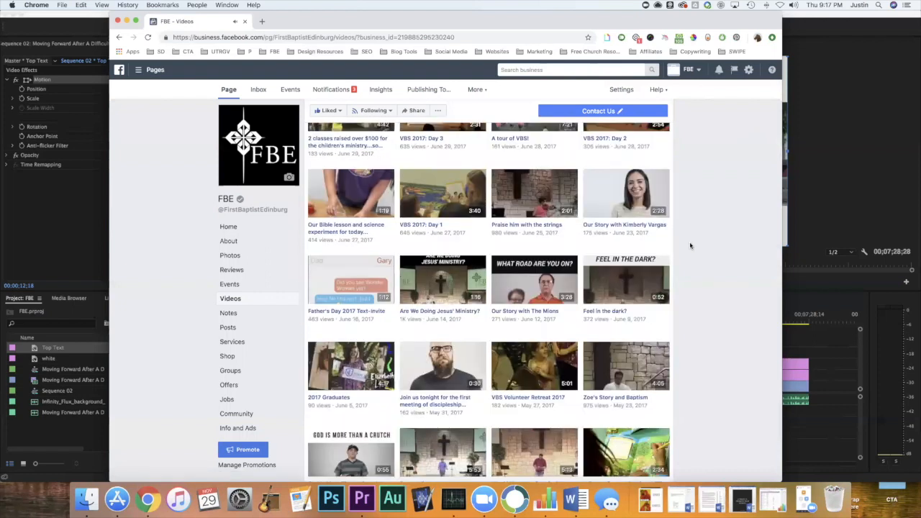
scroll(690, 245, "up", 5)
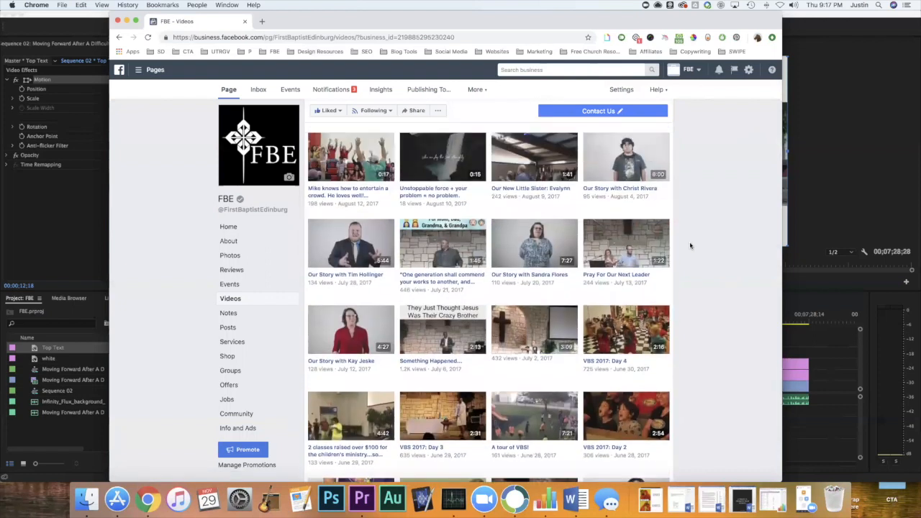
scroll(690, 245, "down", 2)
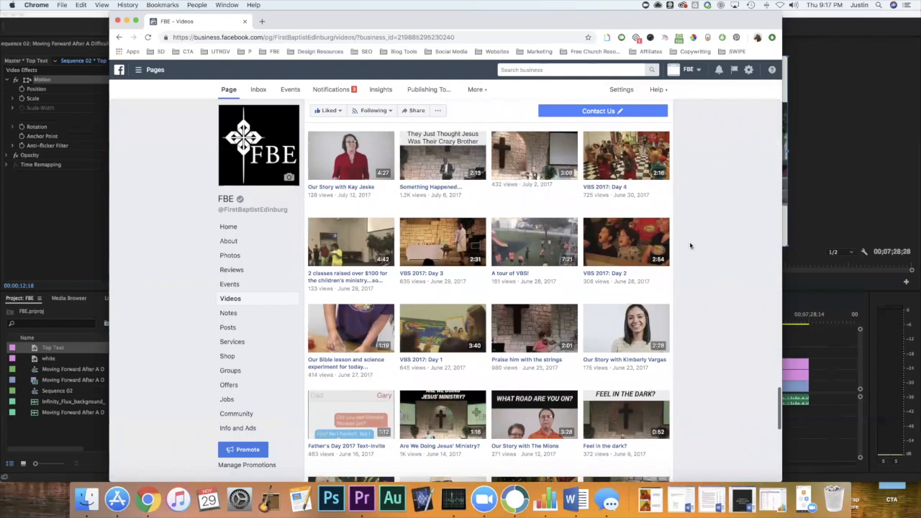
scroll(690, 245, "down", 3)
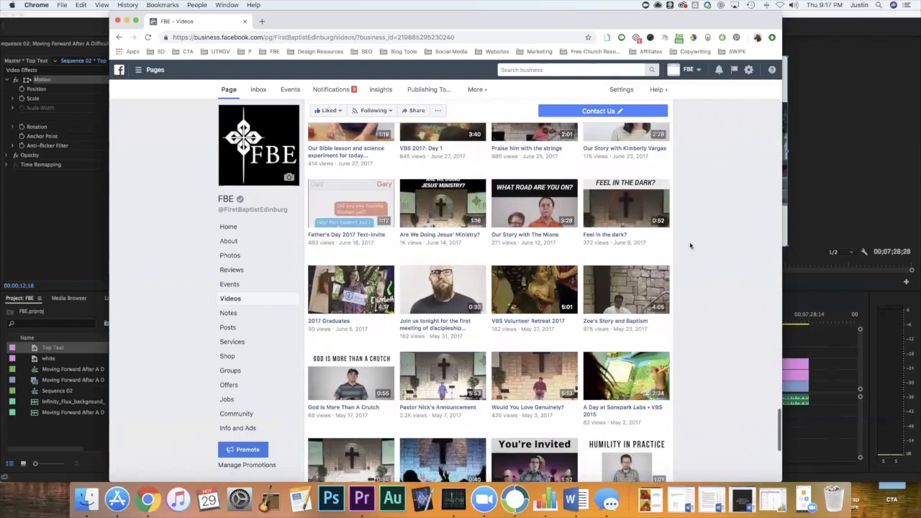
scroll(690, 245, "down", 3)
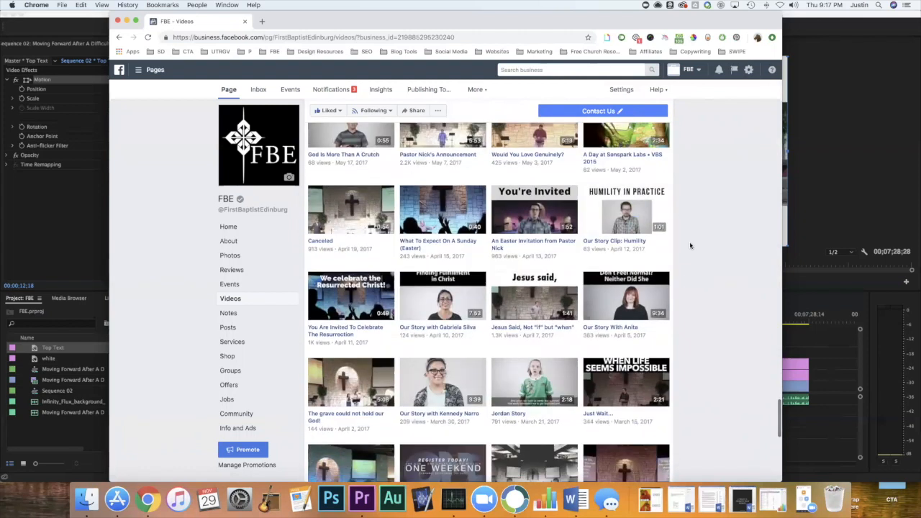
scroll(690, 245, "up", 3)
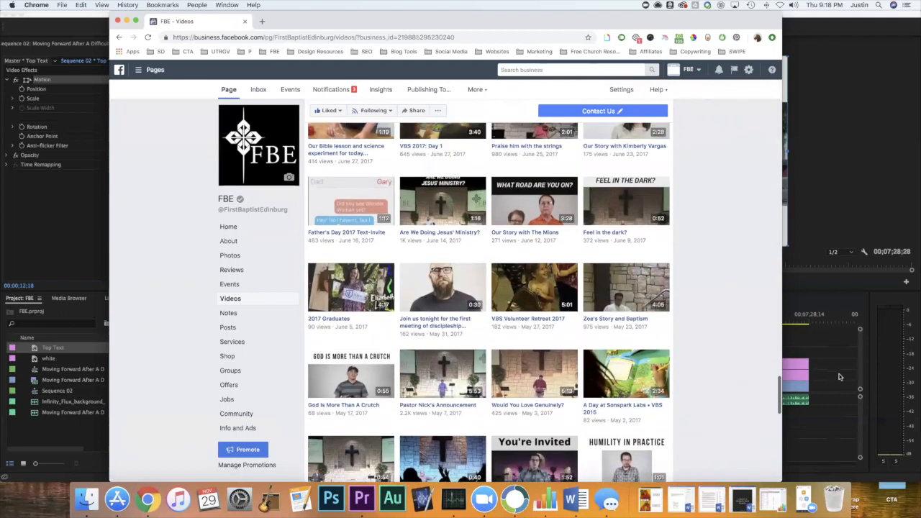
Switch back to Premiere Pro and select the Top Text clip on track V4 of Sequence 02.
left_click(839, 377)
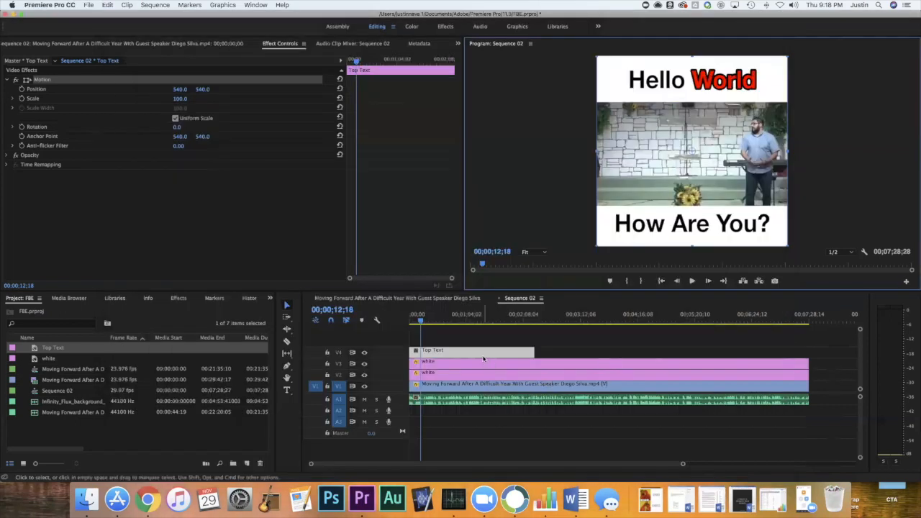
left_click(483, 357)
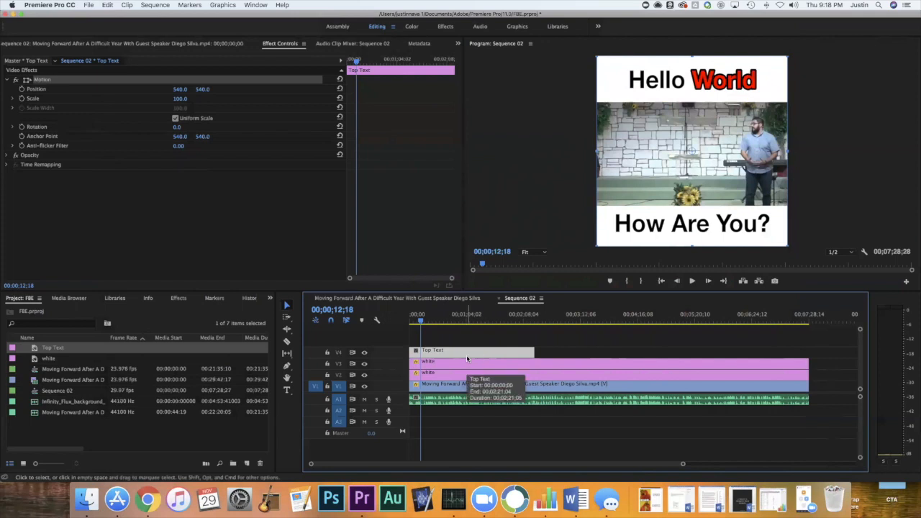
Disable the white clip on track V3 that forms the bar behind the "Hello World" title.
left_click(466, 365)
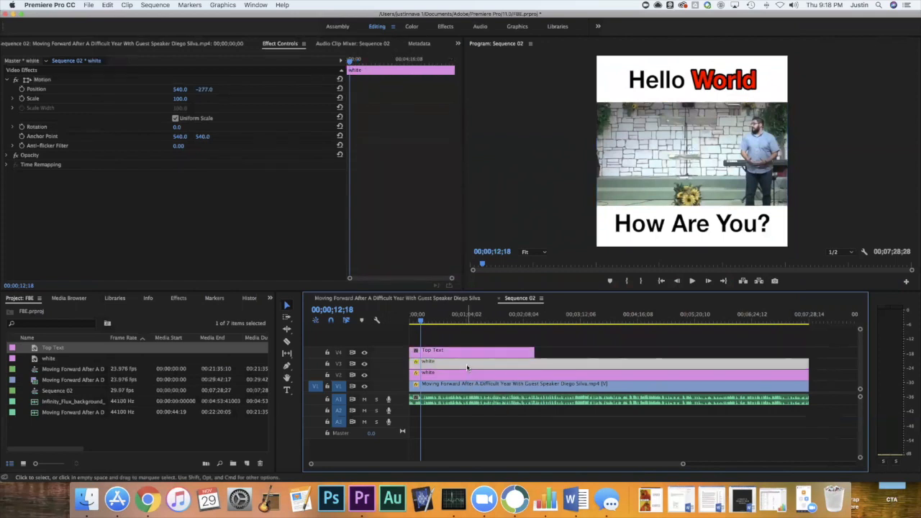
right_click(467, 367)
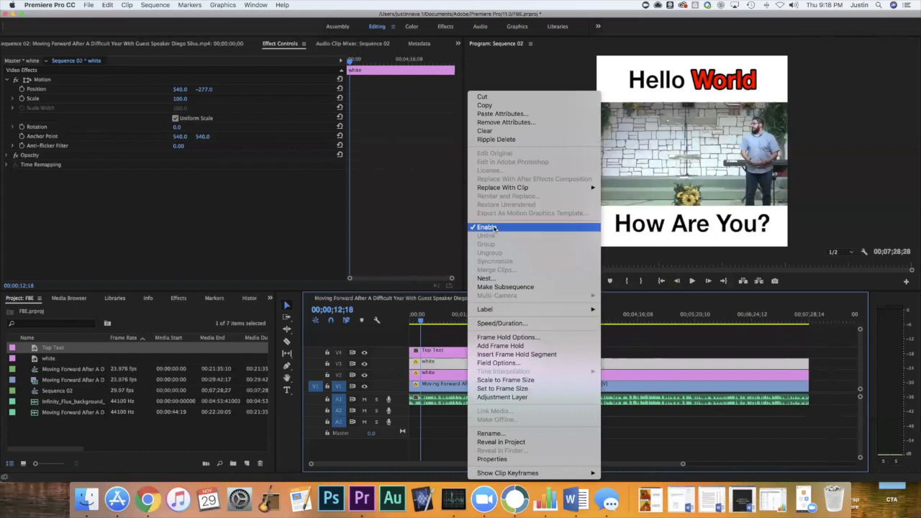
left_click(487, 227)
Leave the white clip on V2 enabled and re-enable the white clip on track V3.
left_click(477, 374)
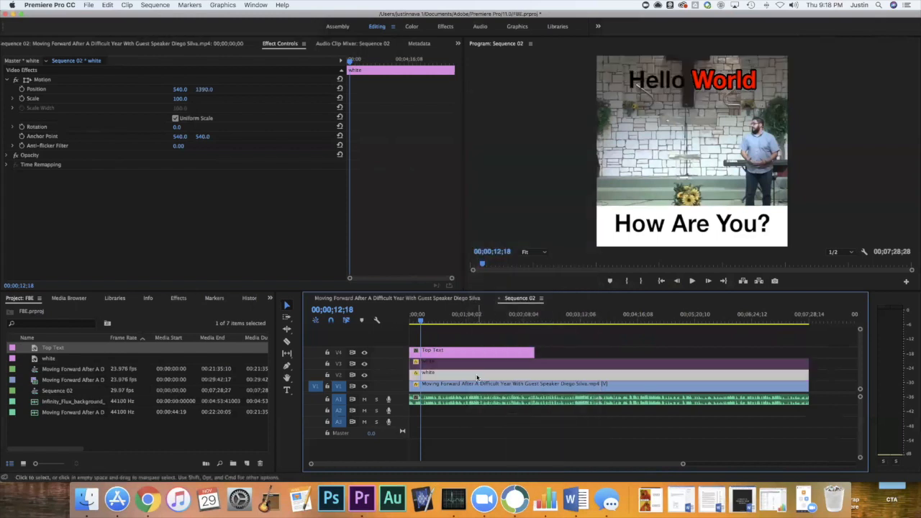
right_click(482, 368)
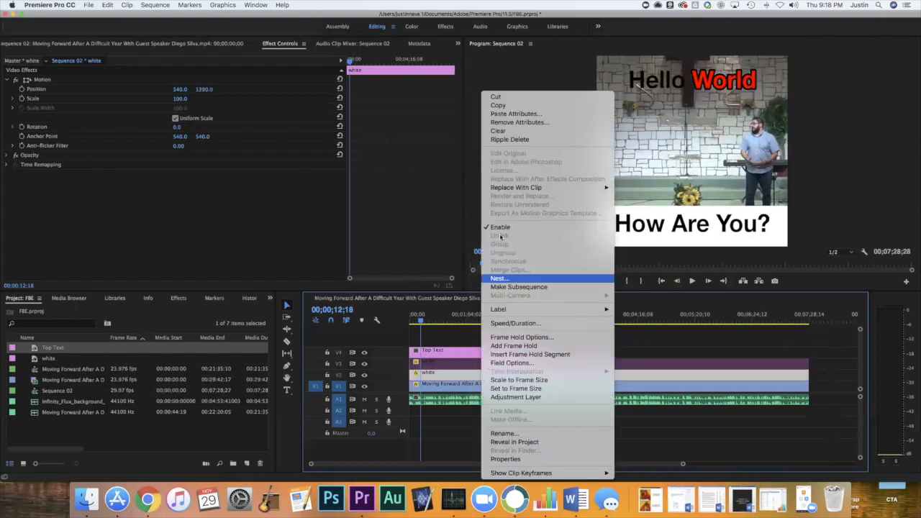
left_click(463, 361)
left_click(468, 363)
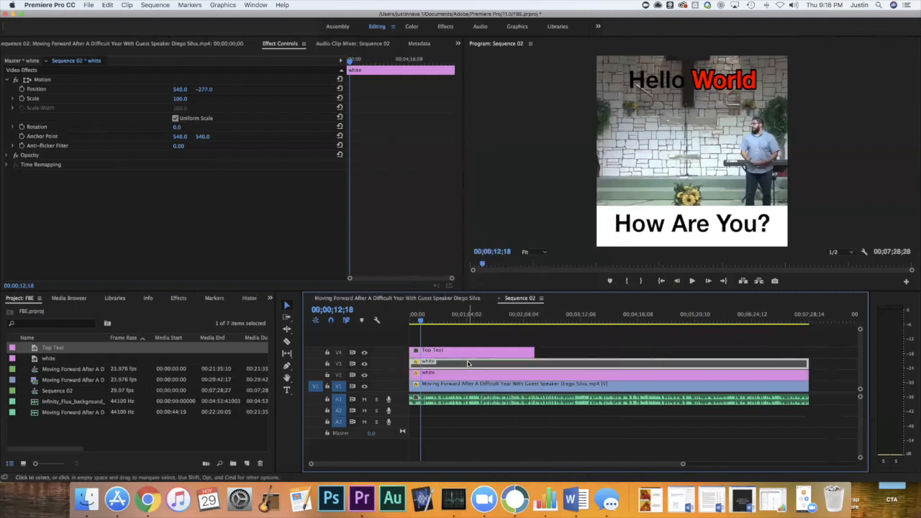
right_click(472, 362)
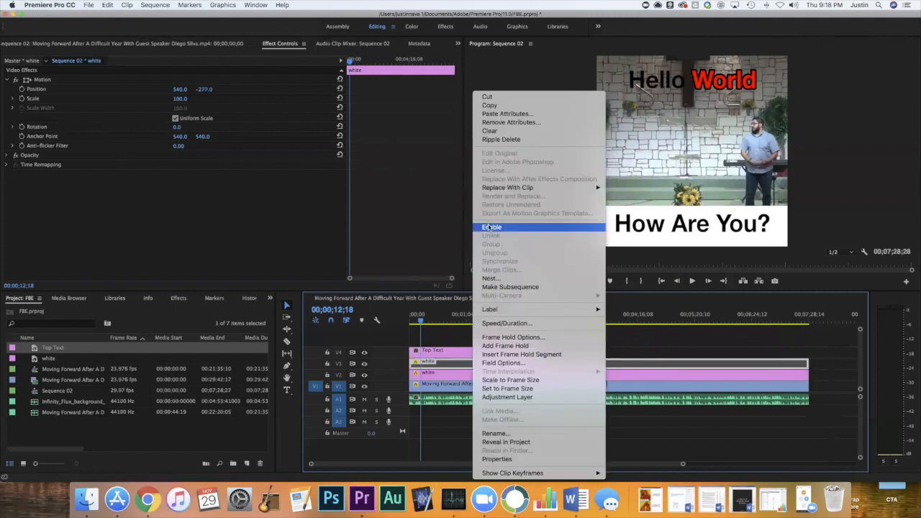
left_click(488, 227)
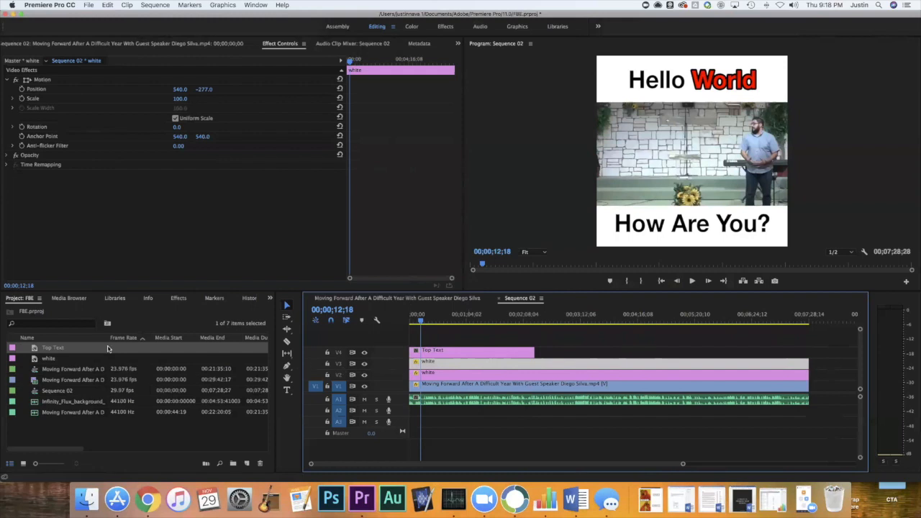
Hide the output of video tracks V3 and V2 to remove both white bars from behind the titles.
left_click(55, 361)
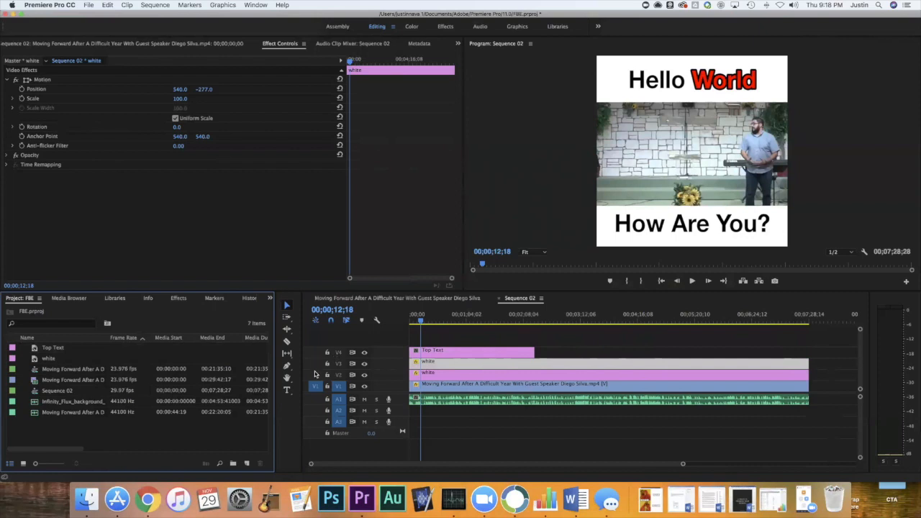
left_click(364, 375)
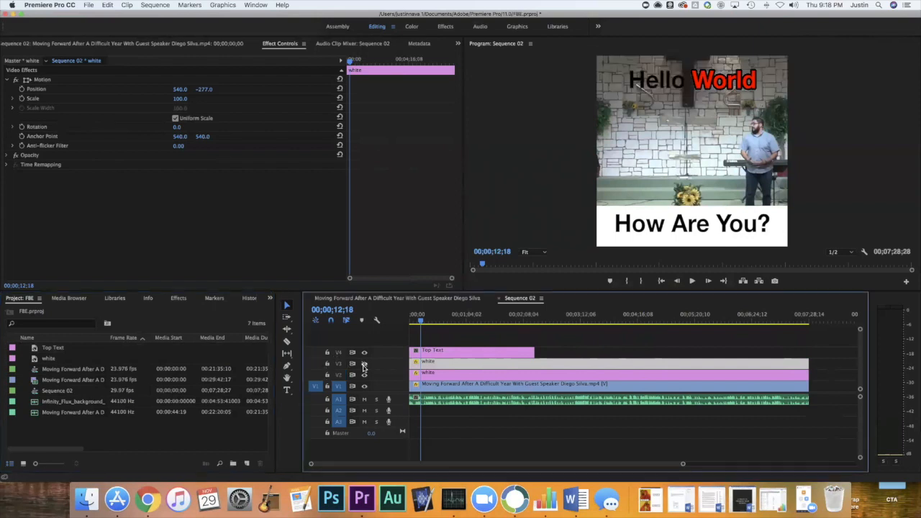
left_click(364, 375)
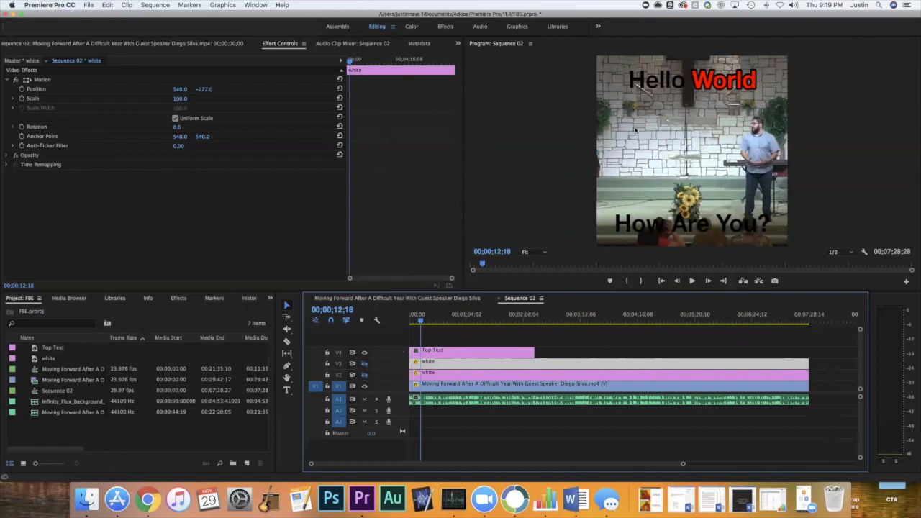
Open the Top Text title for editing and draw a rectangle about 1160 wide and 297 high across the top, covering "Hello World".
left_click(686, 81)
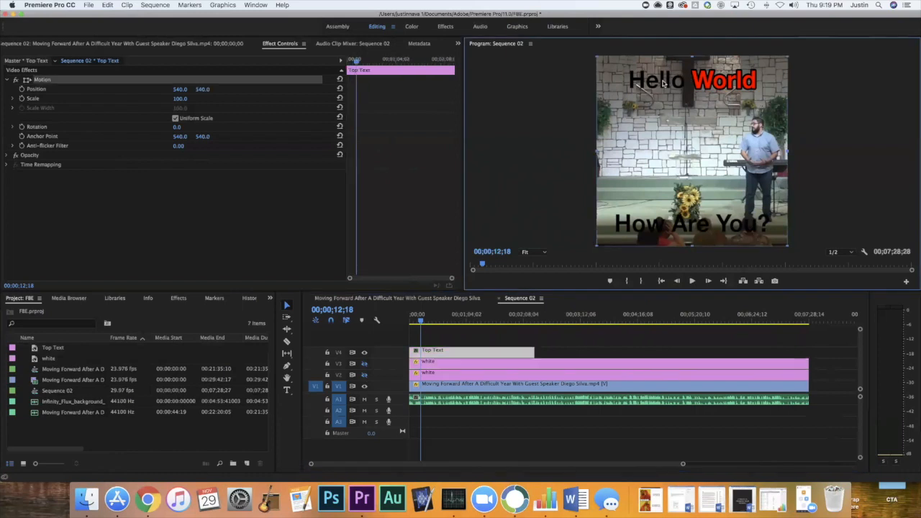
double_click(484, 352)
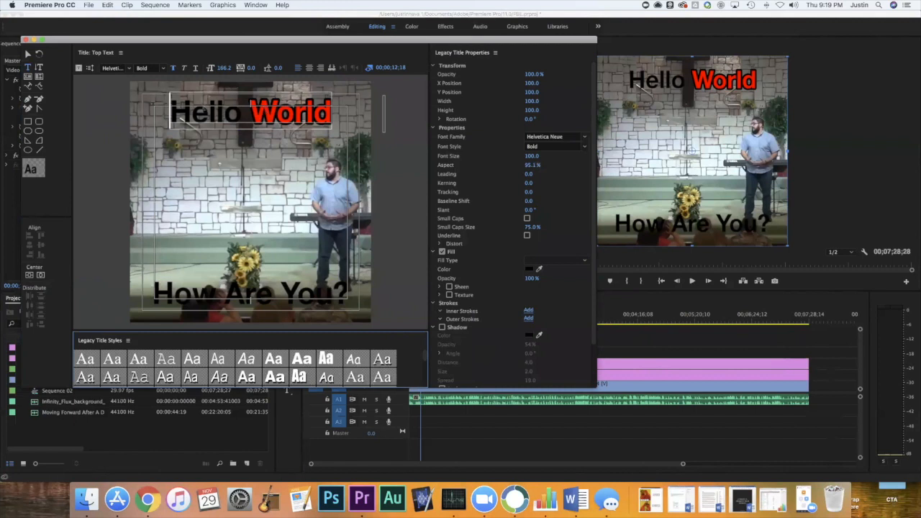
left_click(27, 124)
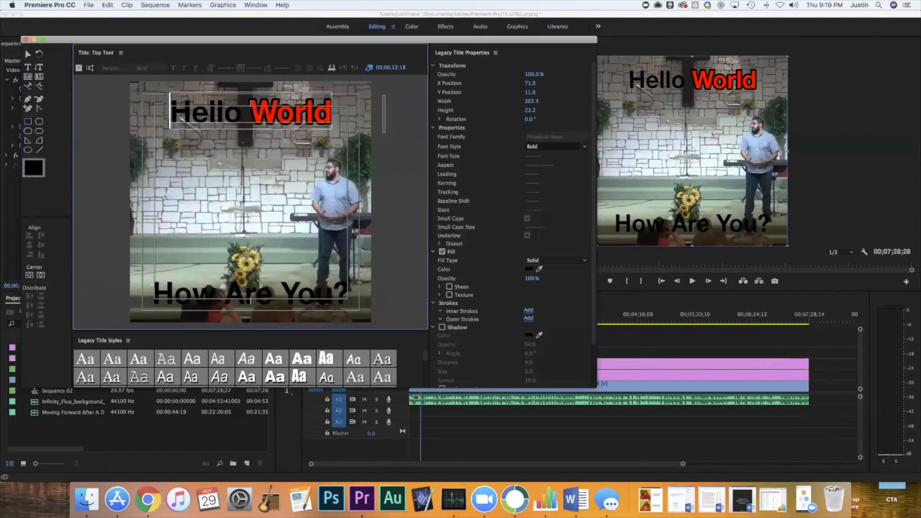
left_click_drag(122, 82, 382, 147)
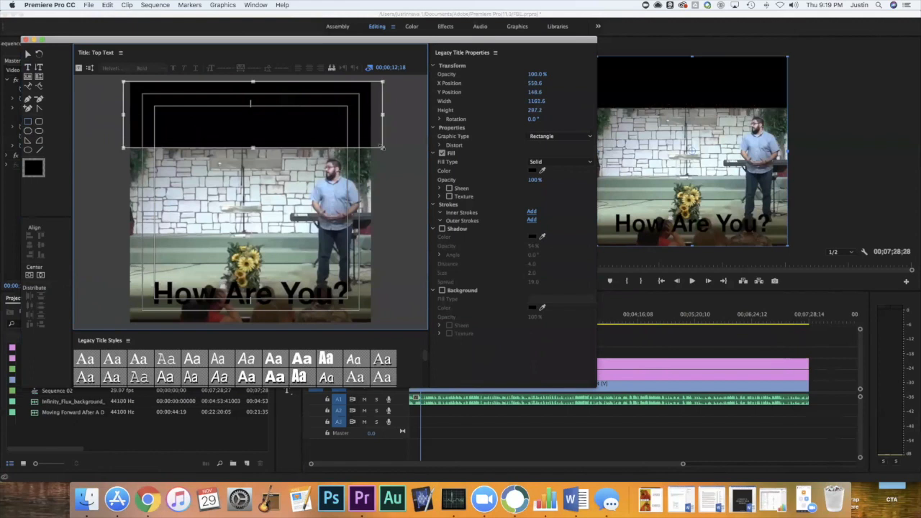
left_click(396, 177)
Change the rectangle's fill type to Radial Gradient and set its first color stop to white.
left_click(531, 171)
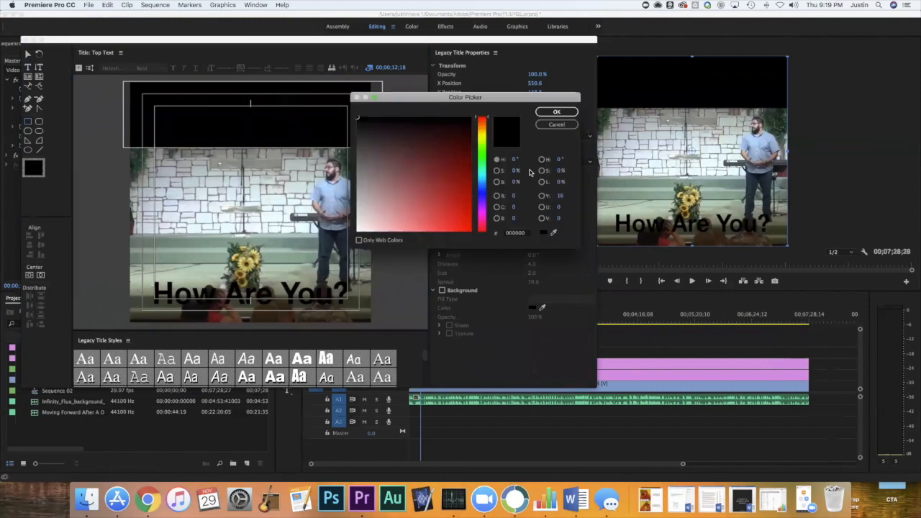
left_click(547, 126)
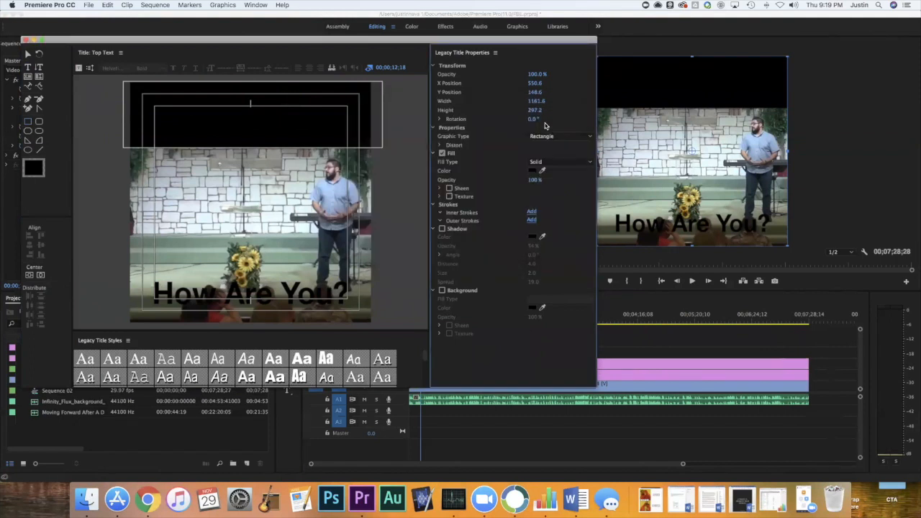
left_click(540, 164)
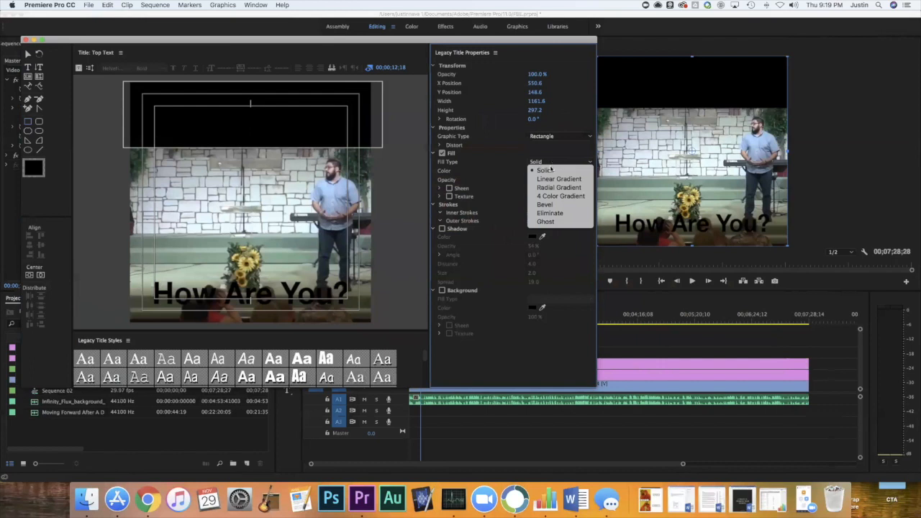
left_click(551, 188)
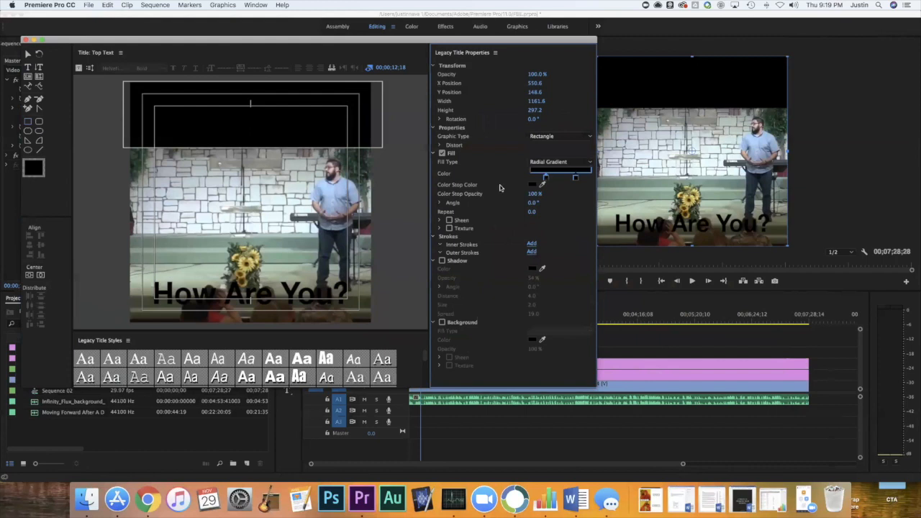
double_click(545, 175)
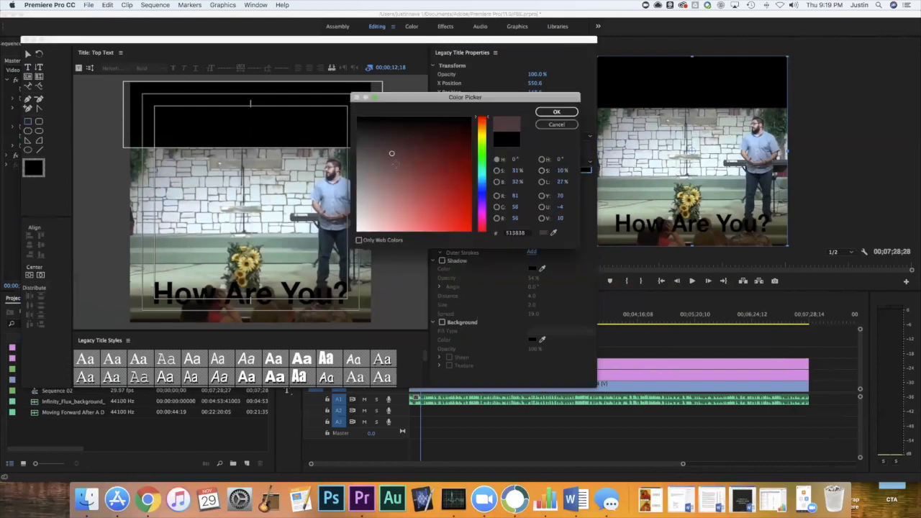
left_click(358, 117)
left_click(557, 111)
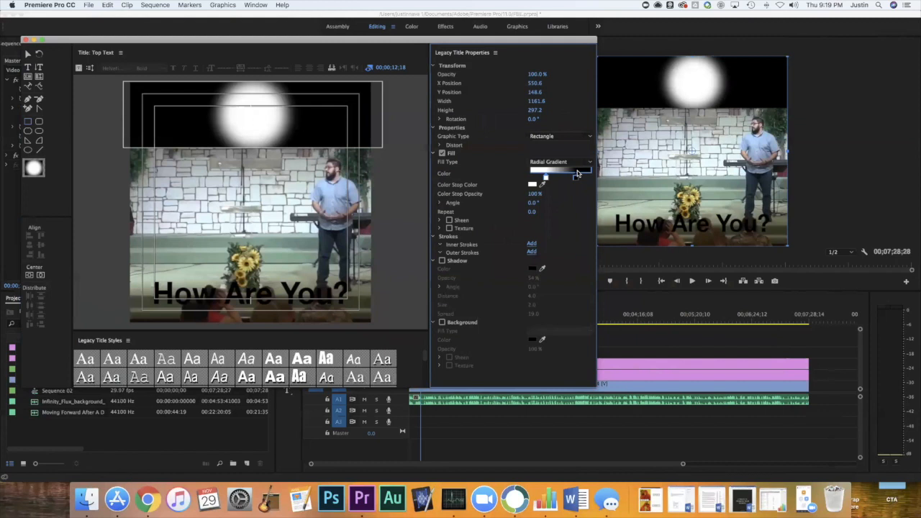
Move the gradient's black stop to the far end and the white stop close to it, and set Repeat to 11.
left_click_drag(548, 179, 592, 181)
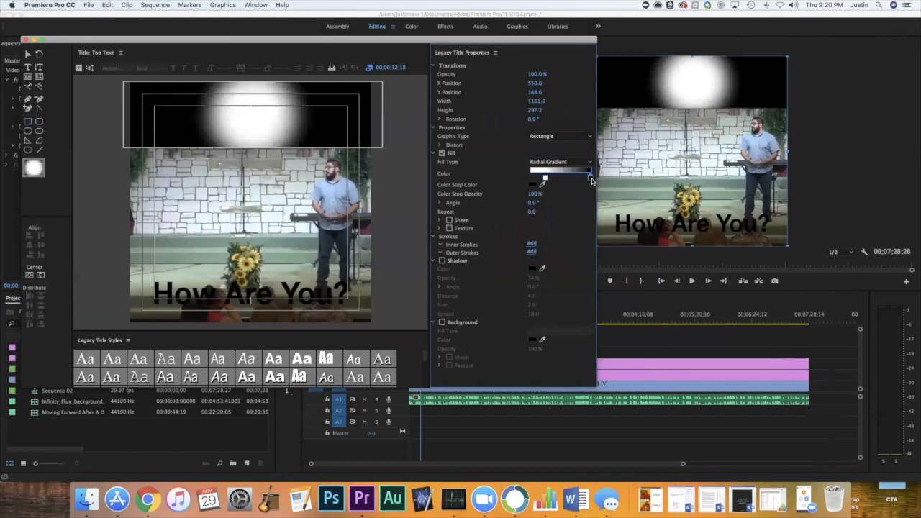
left_click_drag(545, 179, 575, 178)
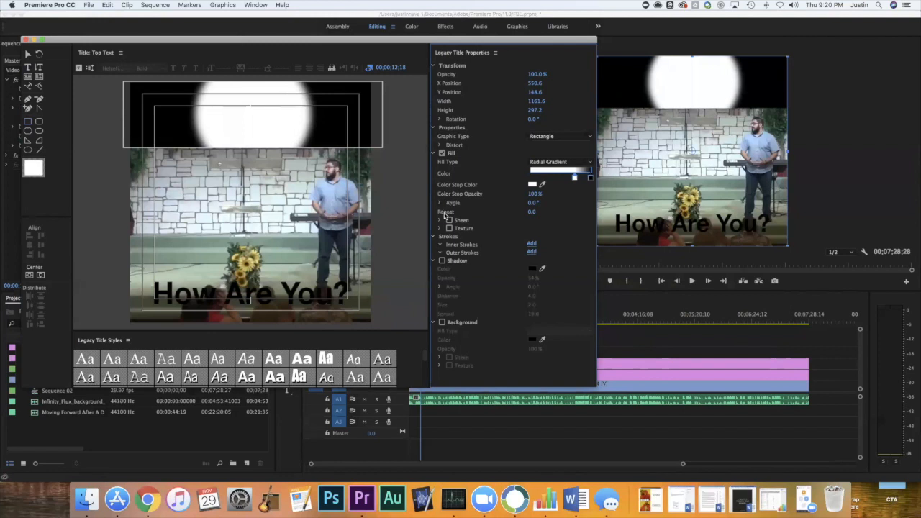
mouse_move(532, 212)
left_mouse_down()
mouse_move(555, 213)
mouse_move(532, 212)
left_mouse_up()
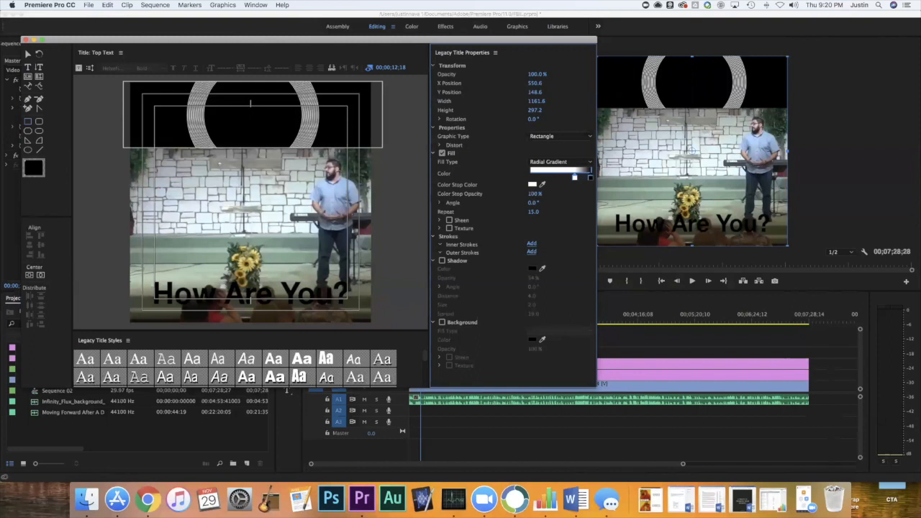
mouse_move(535, 193)
left_mouse_down()
mouse_move(511, 193)
mouse_move(536, 194)
left_mouse_up()
mouse_move(534, 211)
left_mouse_down()
mouse_move(522, 211)
mouse_move(543, 212)
left_mouse_up()
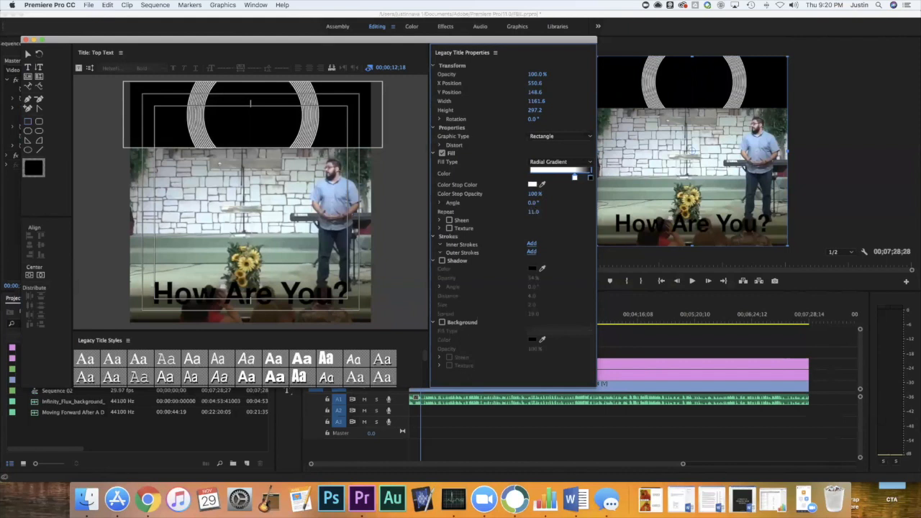
Select the gradient rectangle and send it to the back, behind the "Hello World" text.
left_click(29, 56)
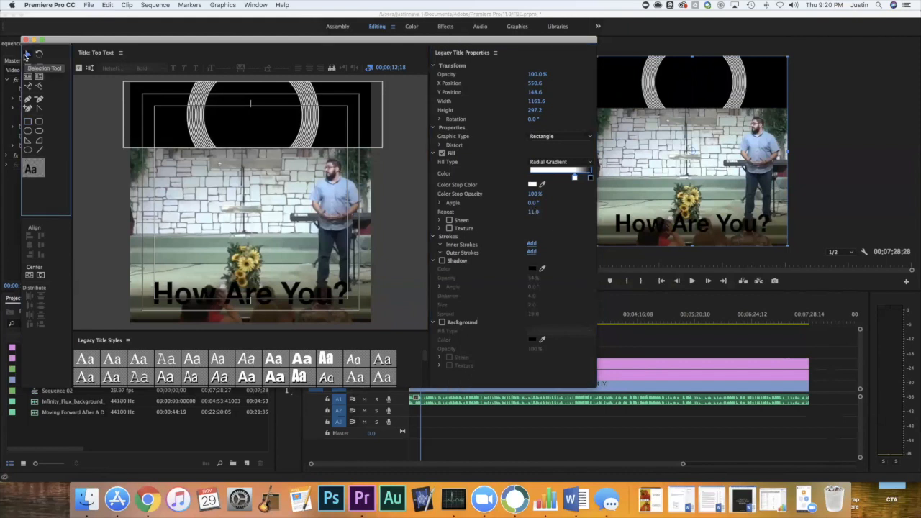
left_click(280, 131)
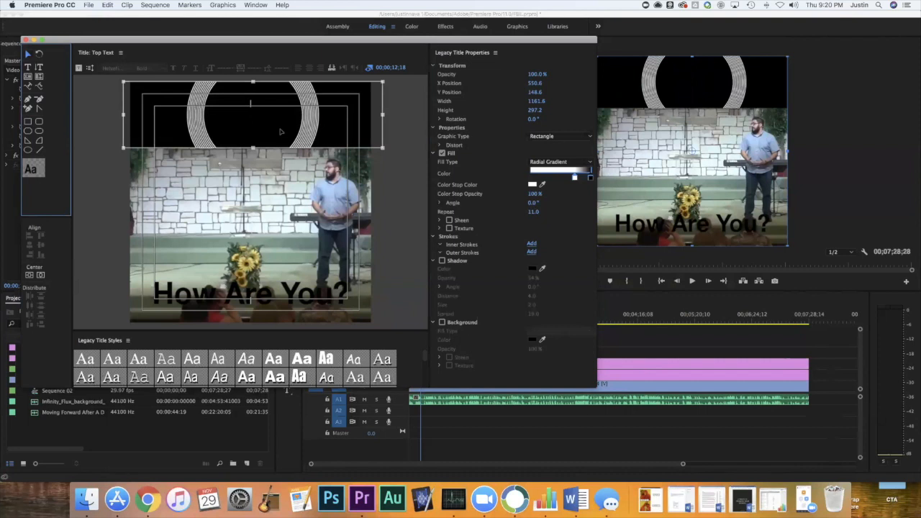
left_click(282, 131)
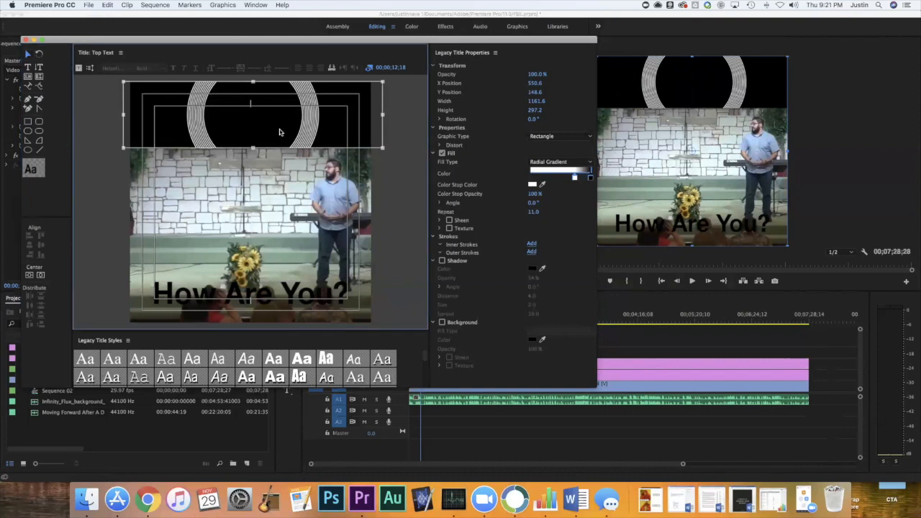
right_click(280, 132)
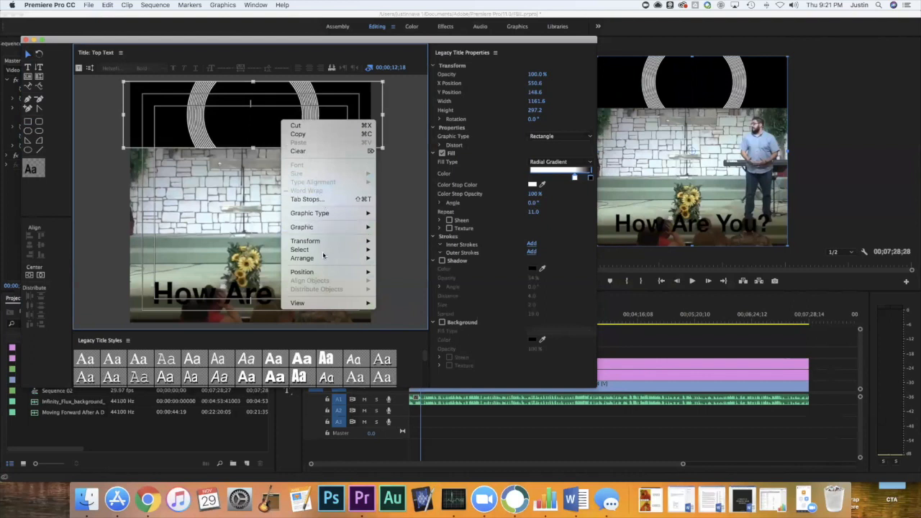
mouse_move(324, 259)
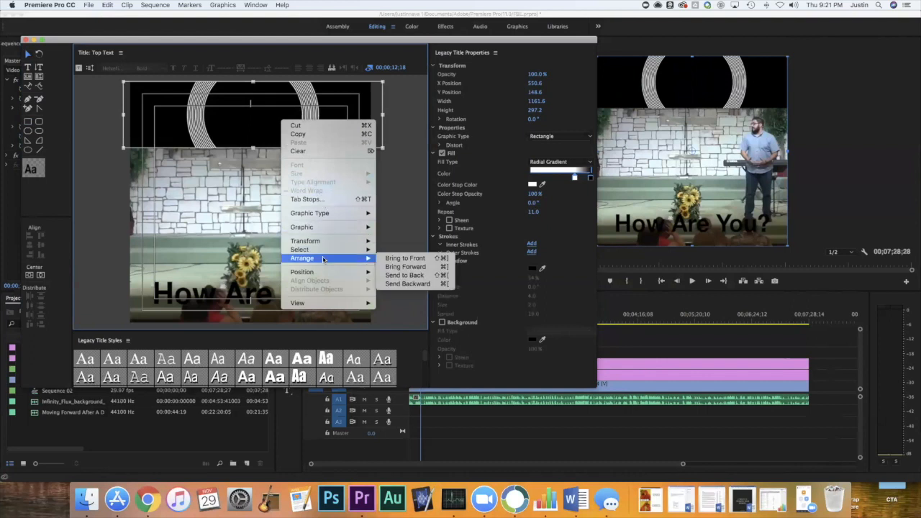
left_click(416, 274)
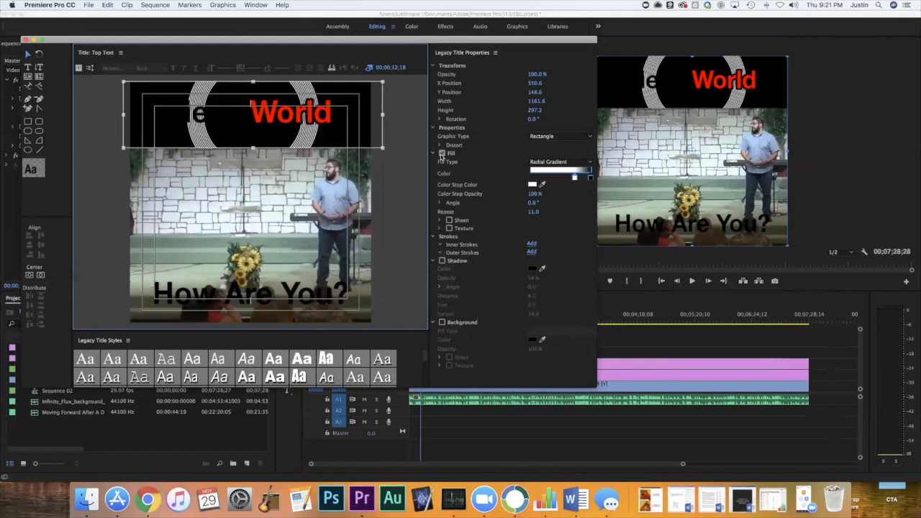
Set the fill color of the whole "Hello World" text to white (FFFFFF).
left_click(301, 119)
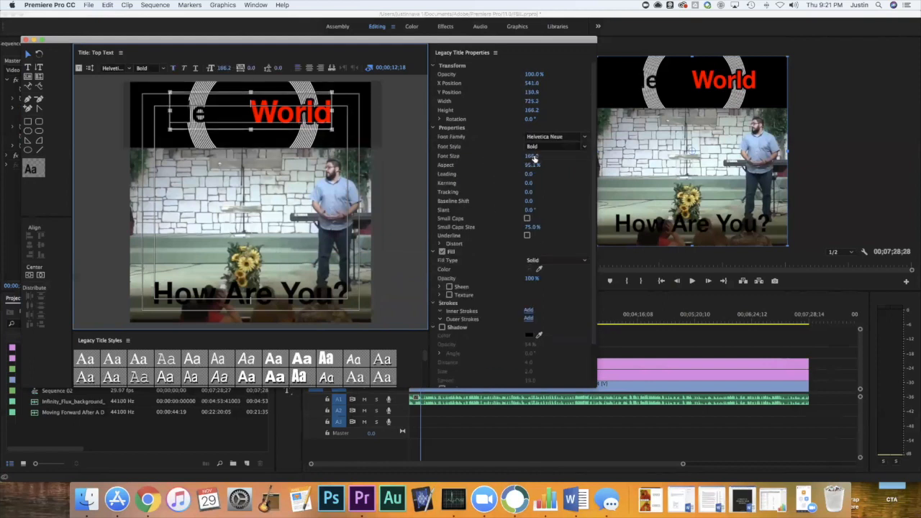
left_click(532, 269)
left_click_drag(389, 195, 333, 265)
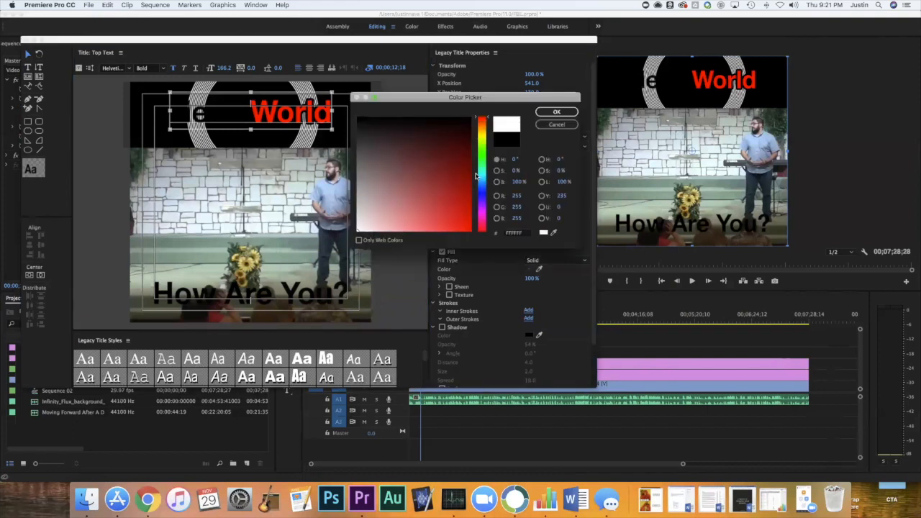
left_click(553, 113)
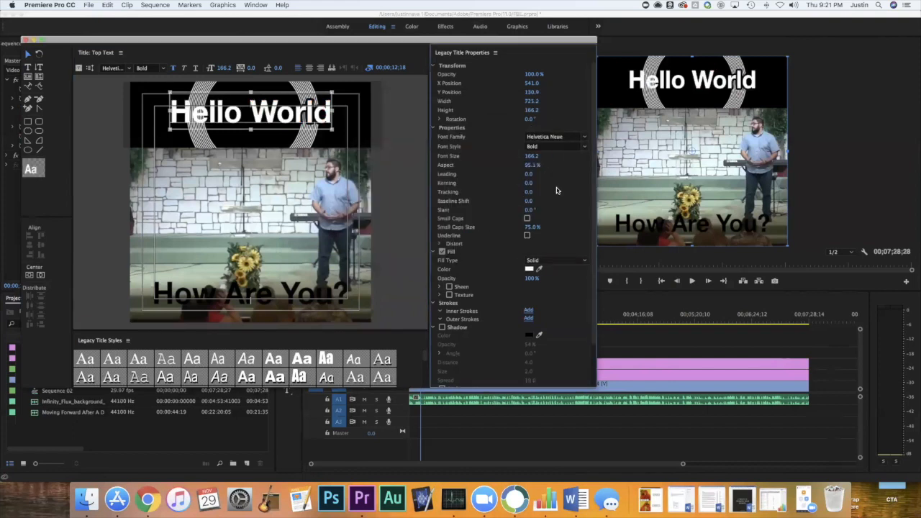
Add two black outer strokes to the "Hello World" text and deselect it.
left_click(529, 319)
scroll(516, 344, "down", 1)
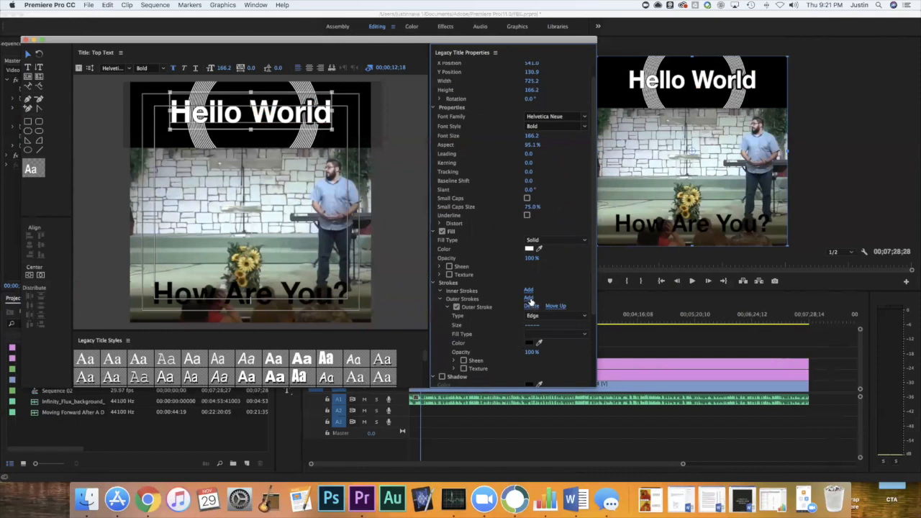
left_click(530, 300)
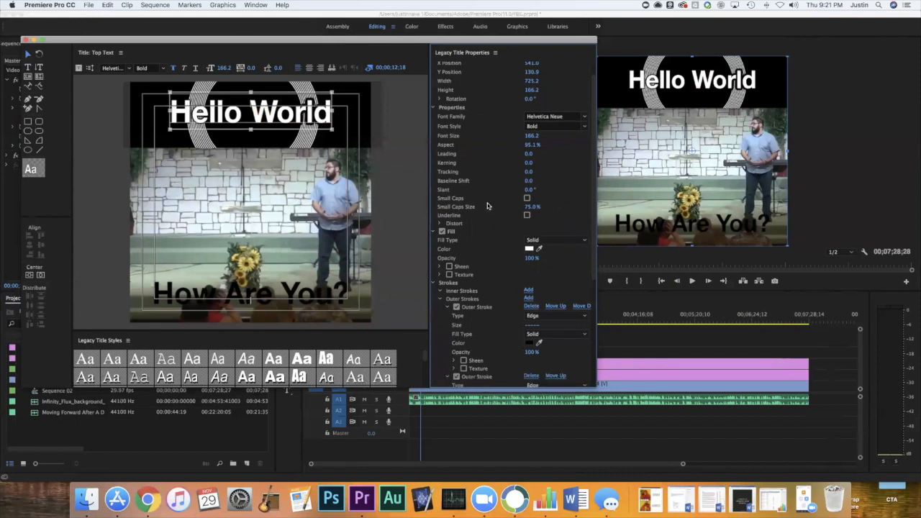
left_click(405, 165)
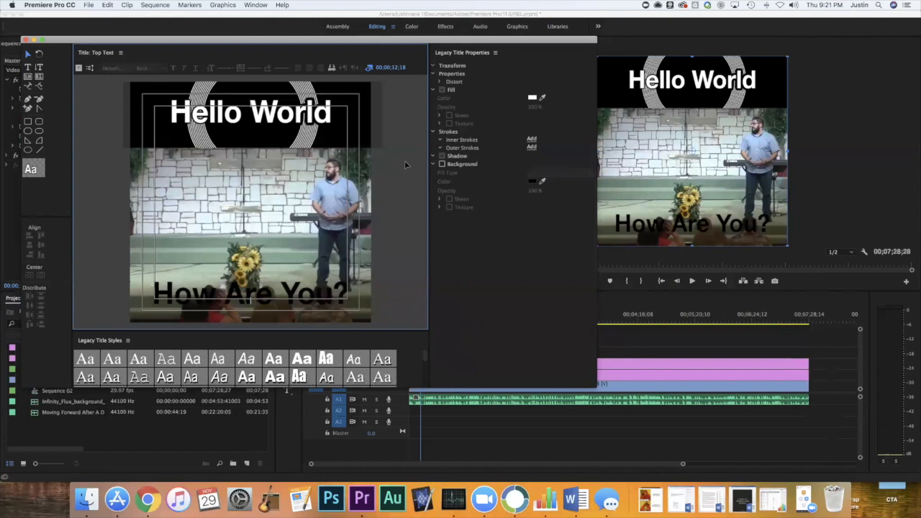
Switch to Chrome and examine the title bar styling in the church's "For Mom, Dad, Grandma, & Grandpa" video, skipping ahead before pausing.
left_click(157, 508)
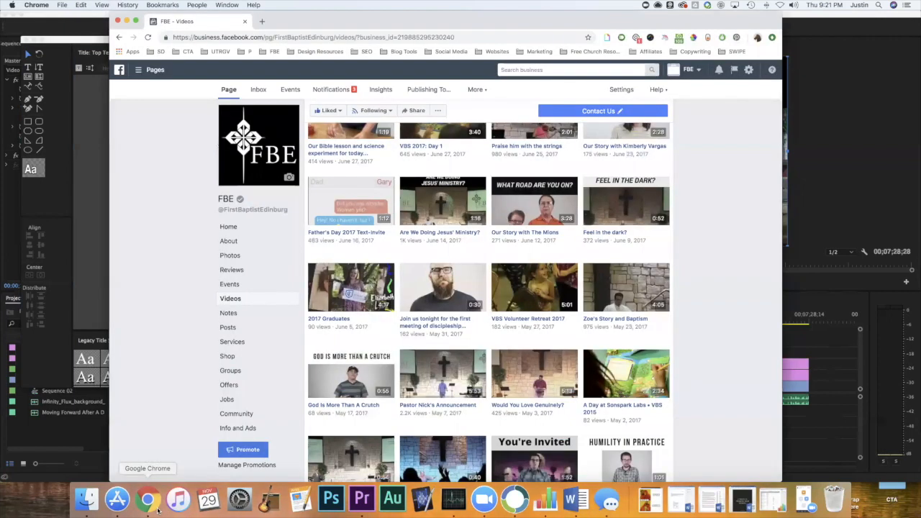
scroll(600, 237, "up", 5)
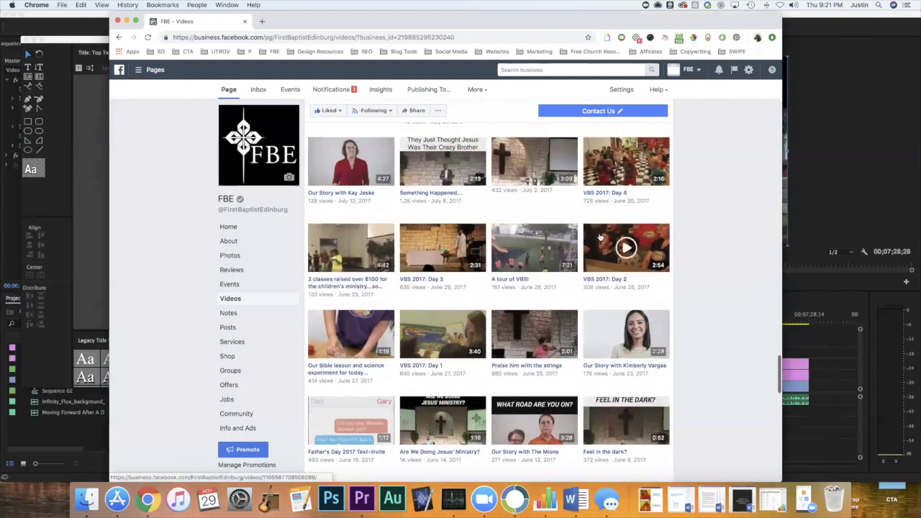
scroll(600, 238, "up", 5)
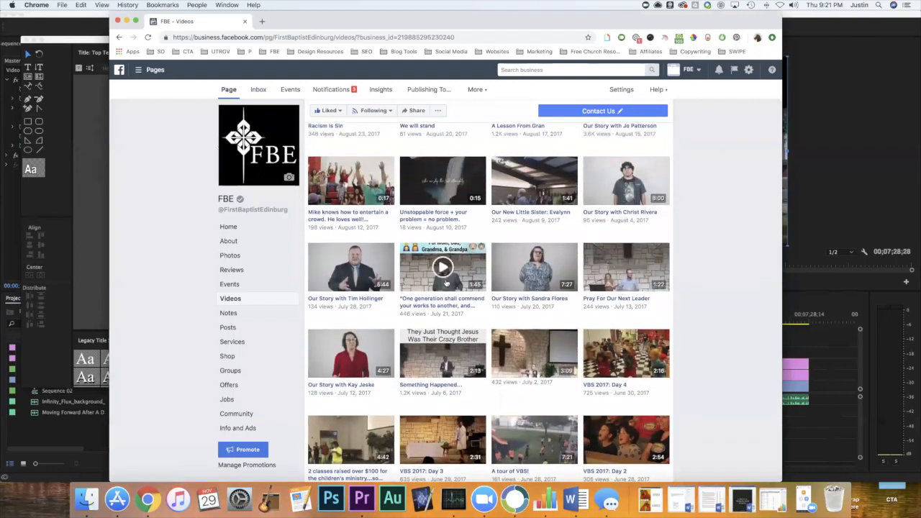
left_click(446, 283)
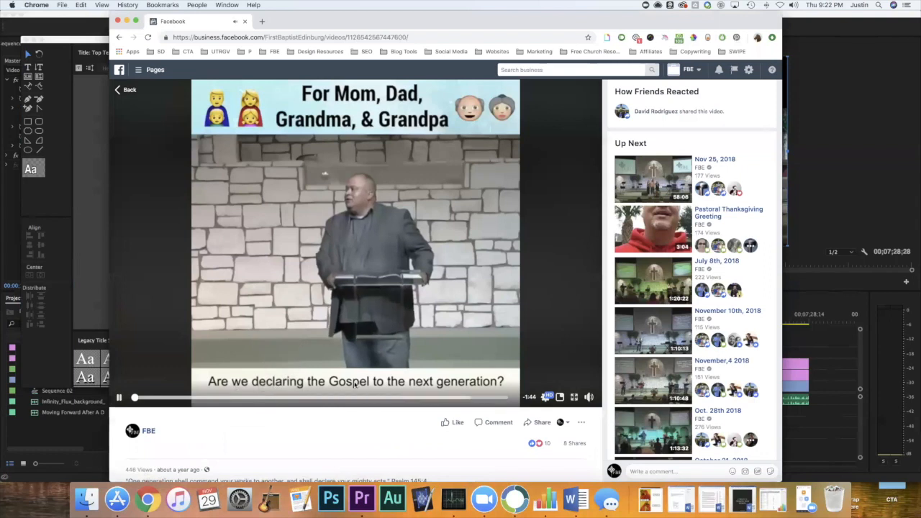
left_click(171, 398)
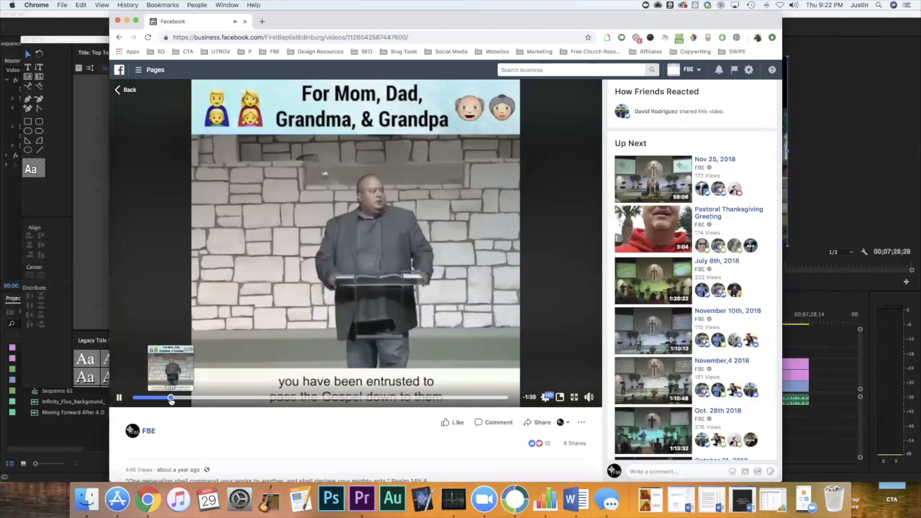
left_click(121, 398)
Return to Premiere Pro, close the title editor and place a duplicate of the Top Text clip directly after the original on V4.
left_click(77, 292)
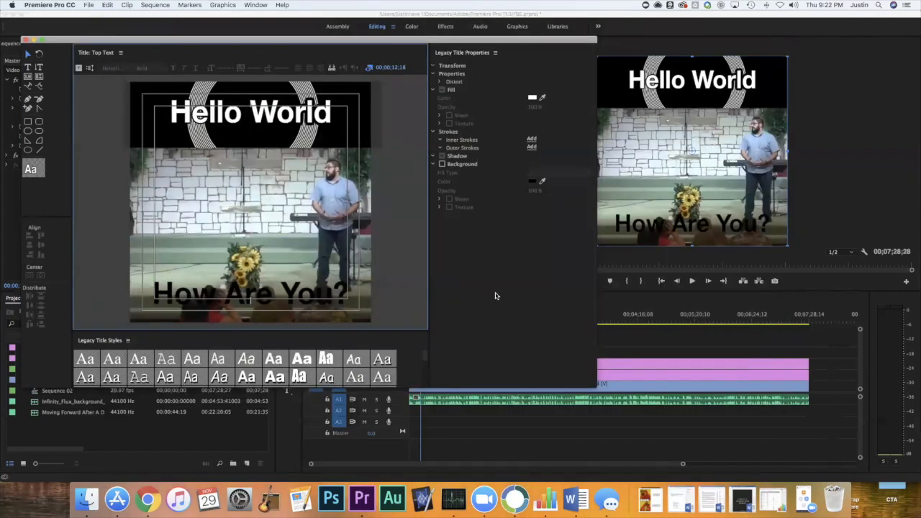
left_click(375, 139)
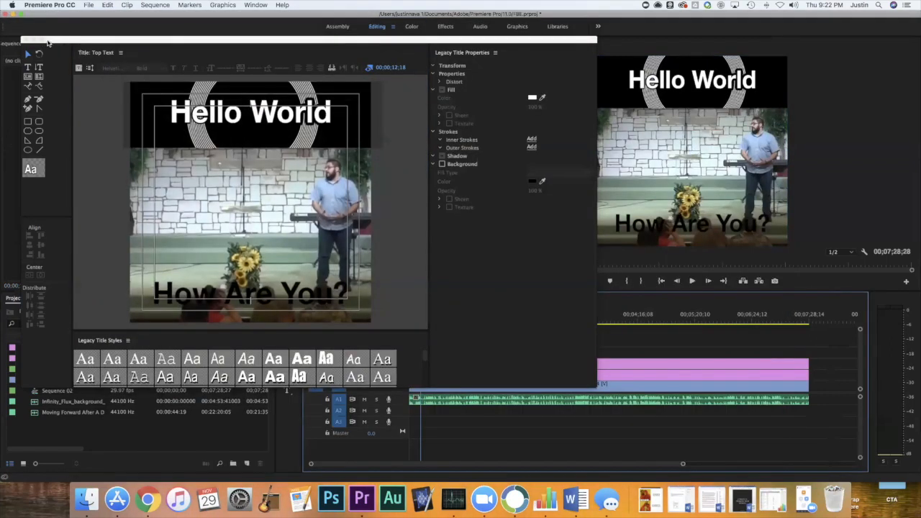
left_click(30, 41)
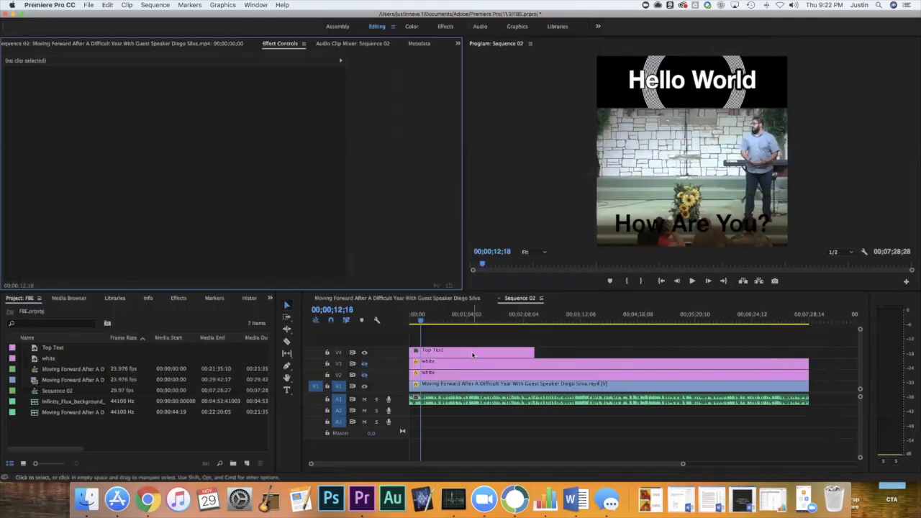
left_click_drag(472, 355, 569, 355)
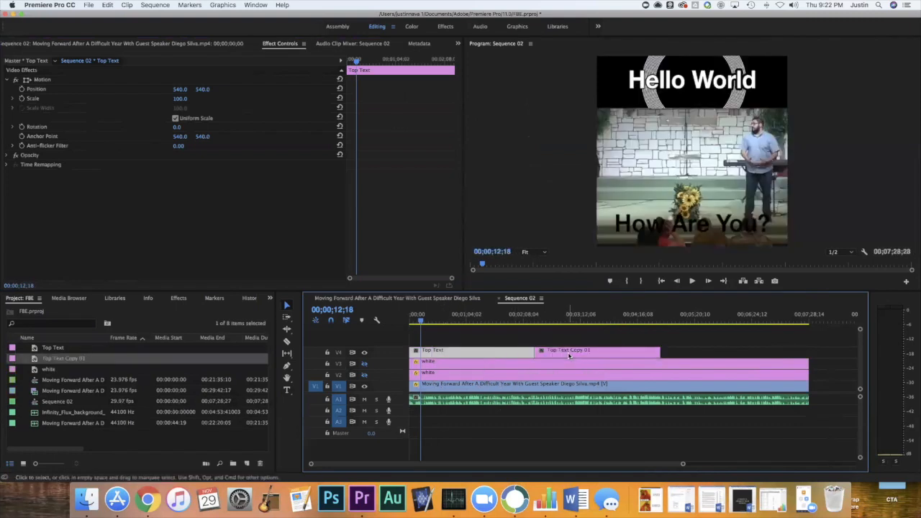
left_click(586, 317)
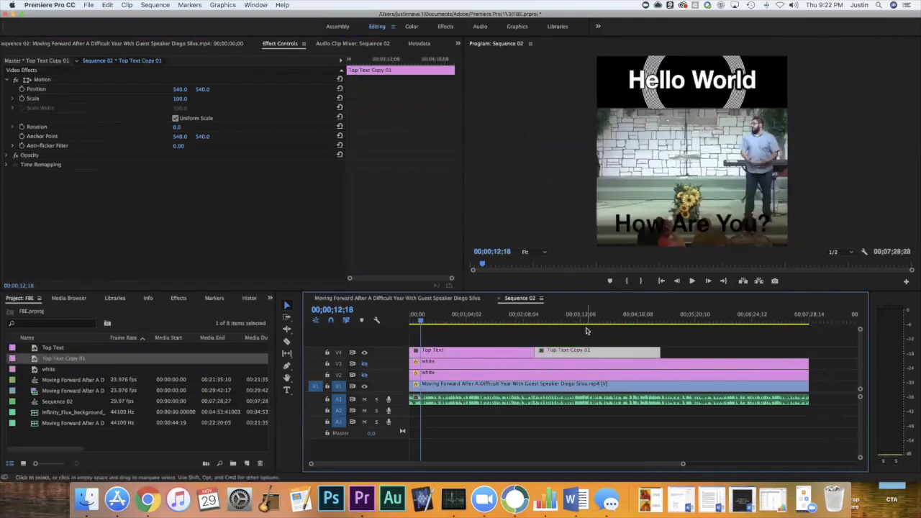
left_click(523, 317)
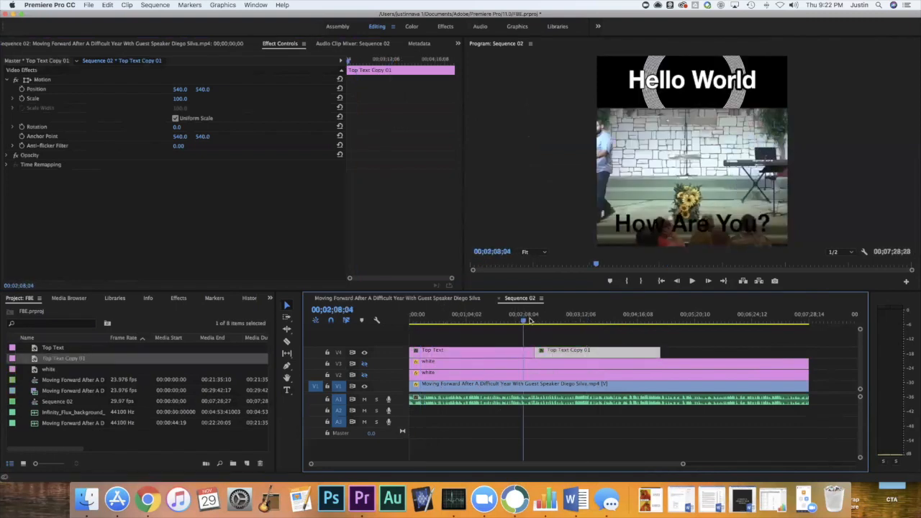
double_click(573, 352)
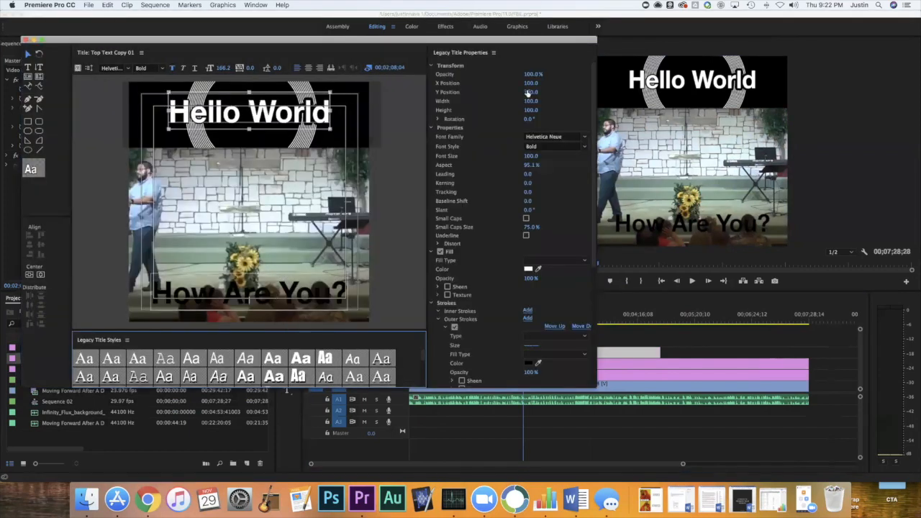
left_click(26, 40)
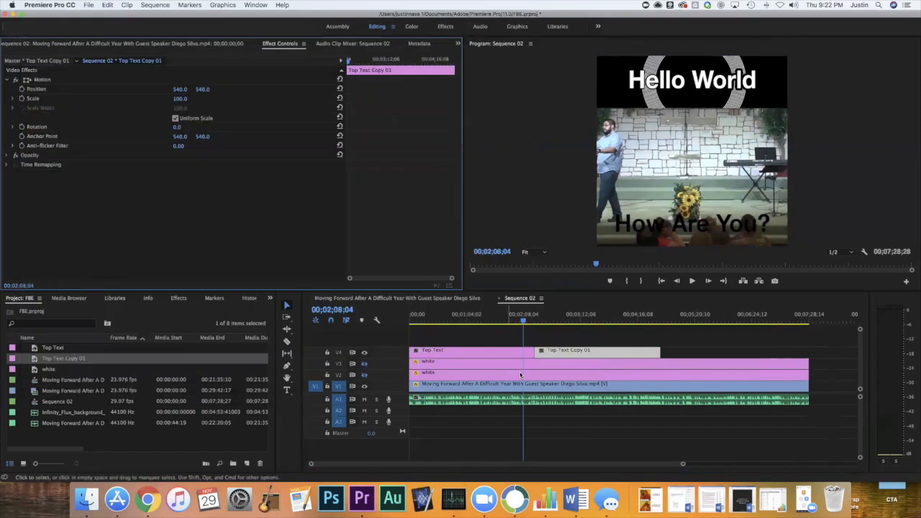
left_click(562, 357)
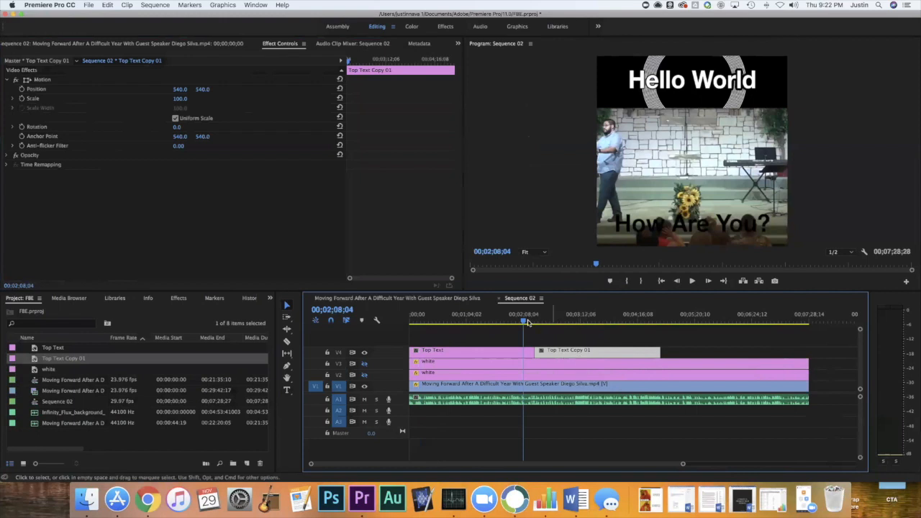
double_click(562, 354)
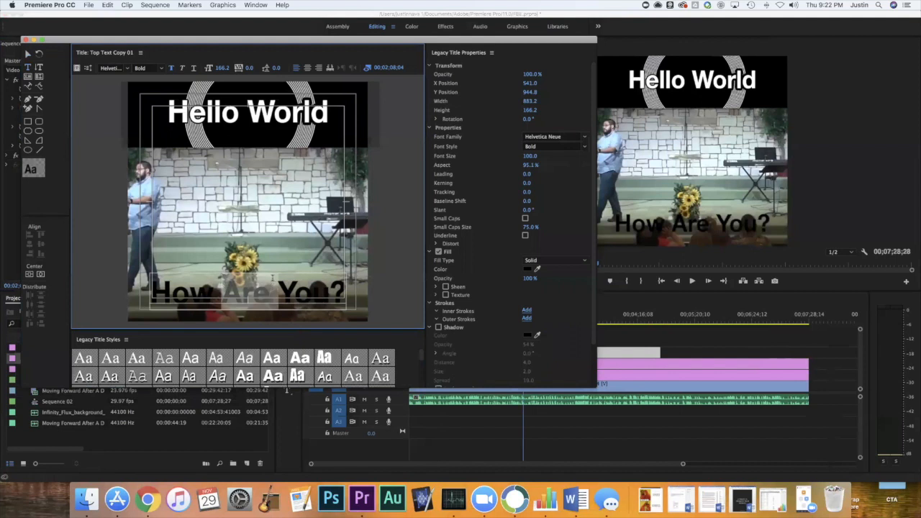
left_click(27, 40)
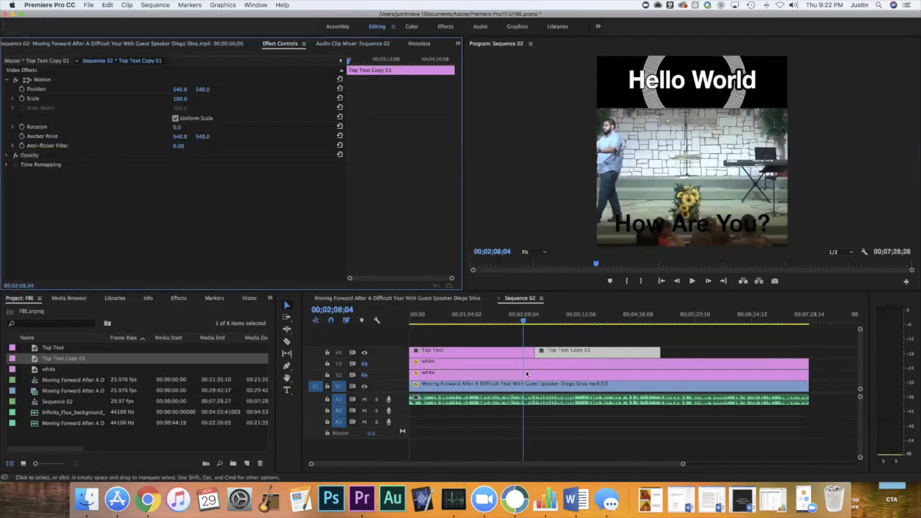
Replace the "How Are You?" text in the duplicated title on V4 with "NEXT!" and close the title editor.
left_click_drag(525, 324, 549, 324)
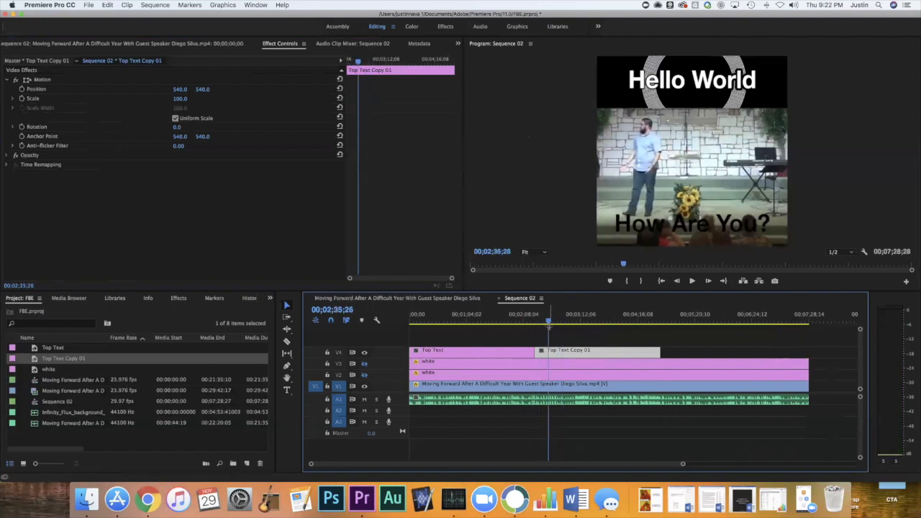
double_click(574, 353)
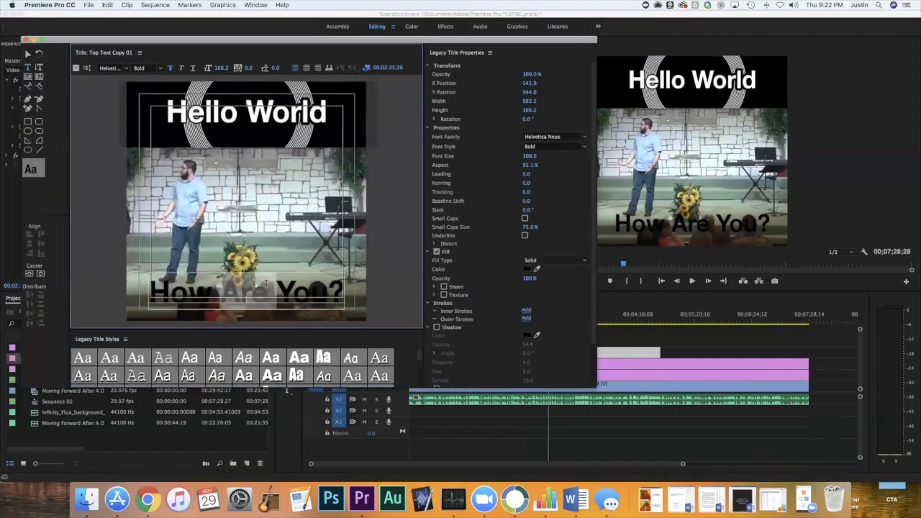
triple_click(266, 284)
type("NEX")
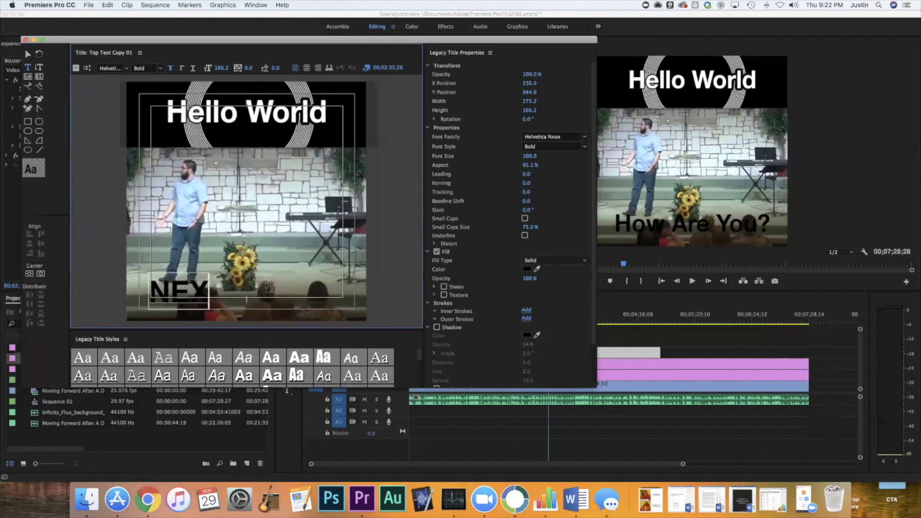
type("T!")
key("ctrl+a")
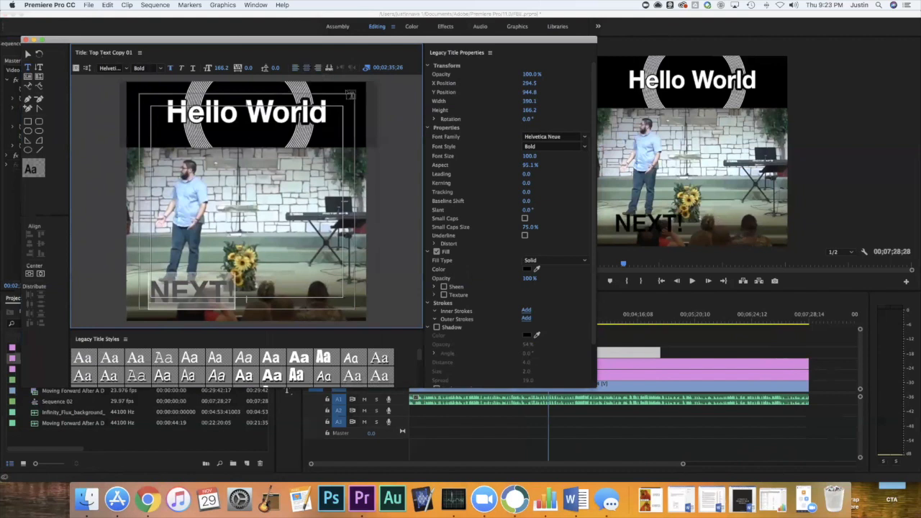
left_click(189, 291)
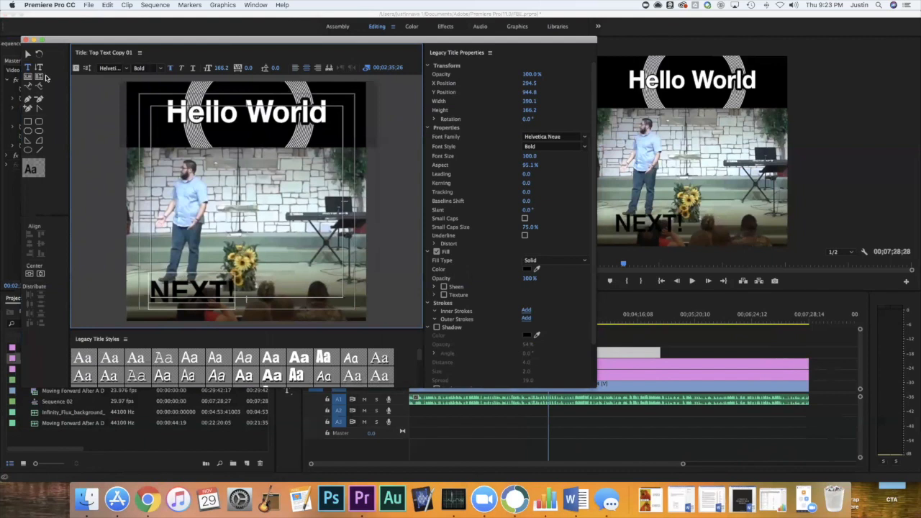
left_click(25, 40)
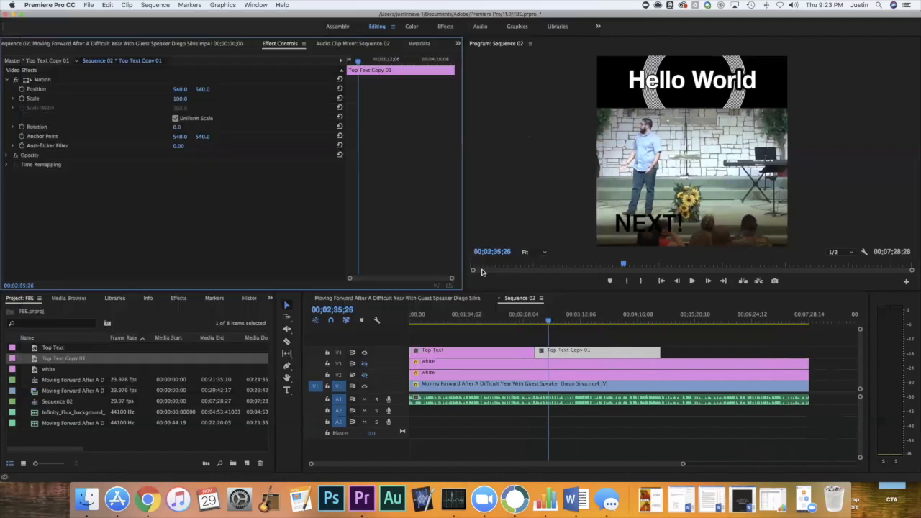
Play the sequence across the cut between the two title clips and delete the Top Text Copy 01 clip from V4.
left_click(532, 323)
key("space")
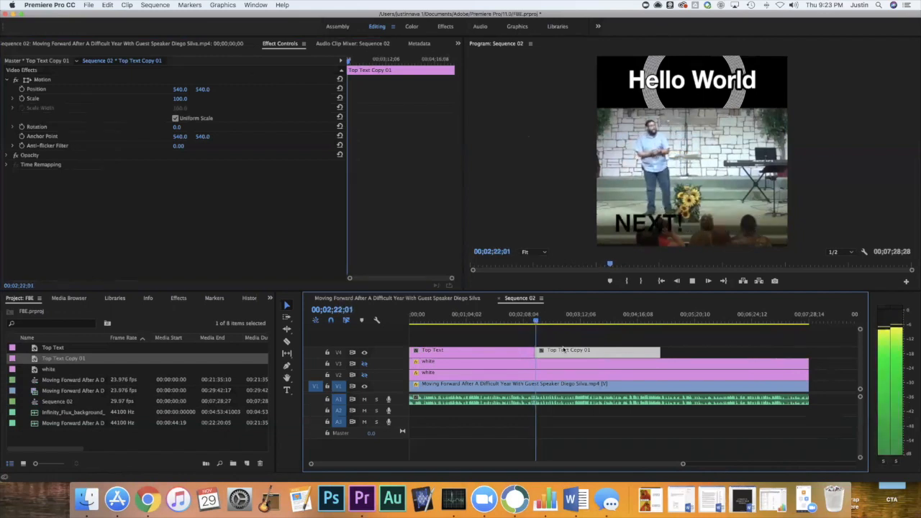
key("space")
key("Delete")
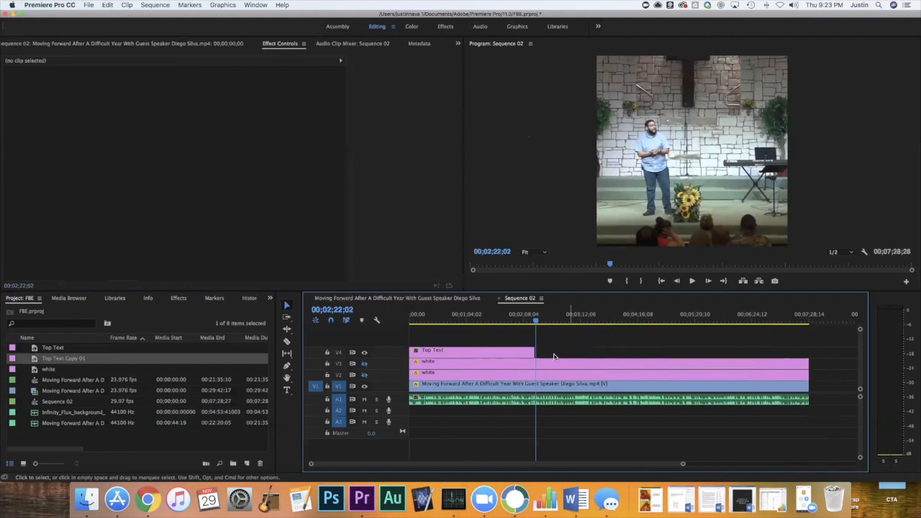
In the Top Text title, move the "How Are You?" text up to the middle of the frame and reduce its font size to 91.
double_click(505, 353)
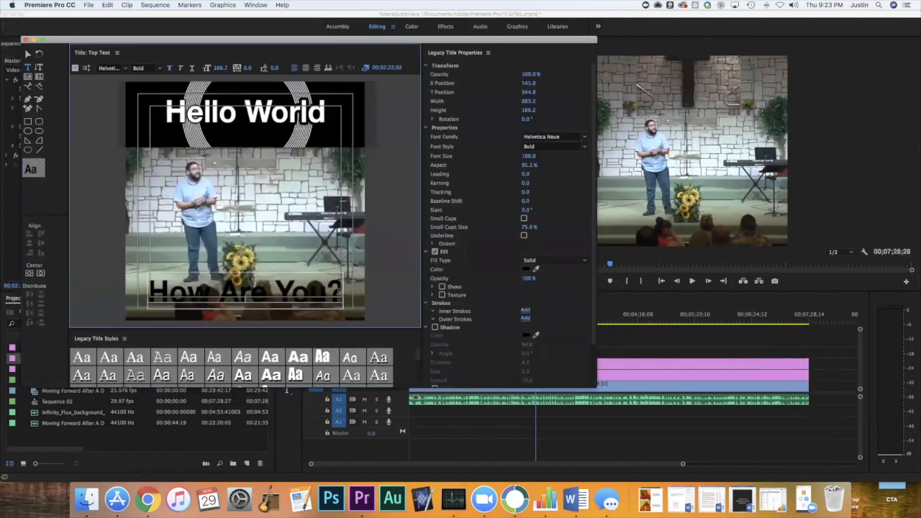
key("Return")
key("Return")
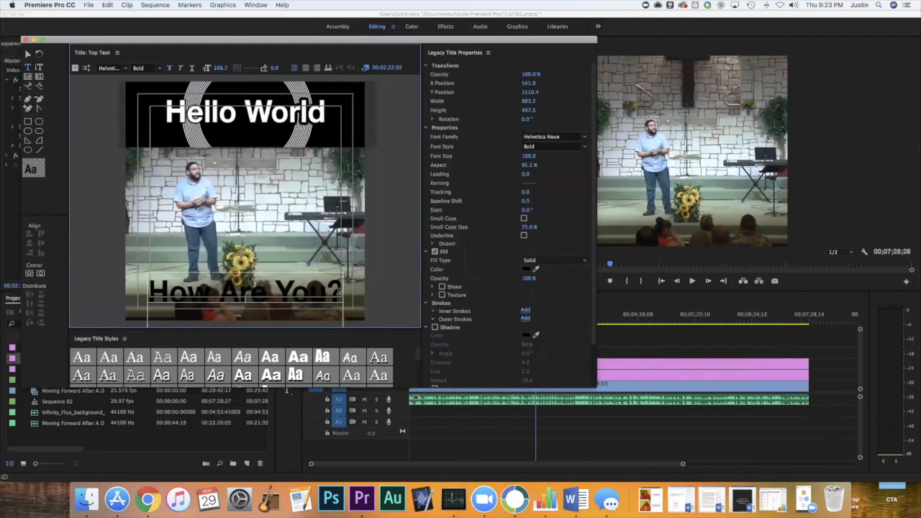
key("BackSpace")
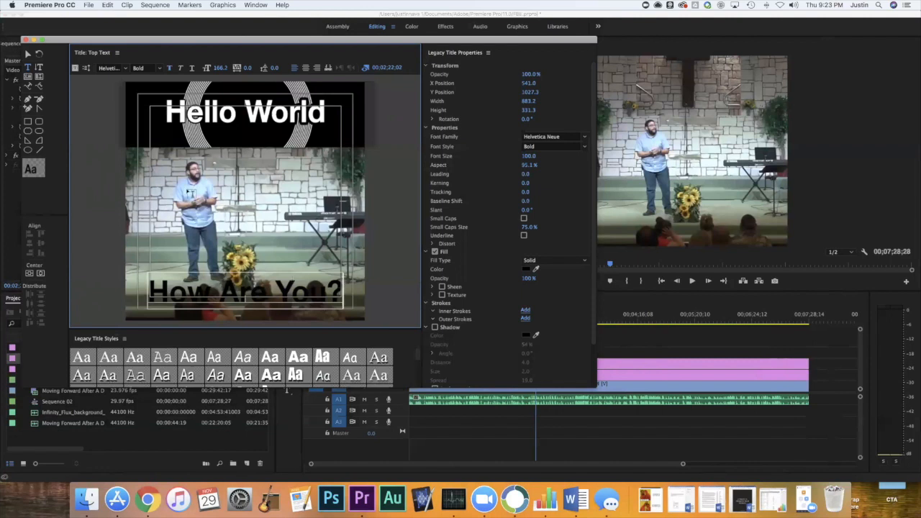
left_click(28, 54)
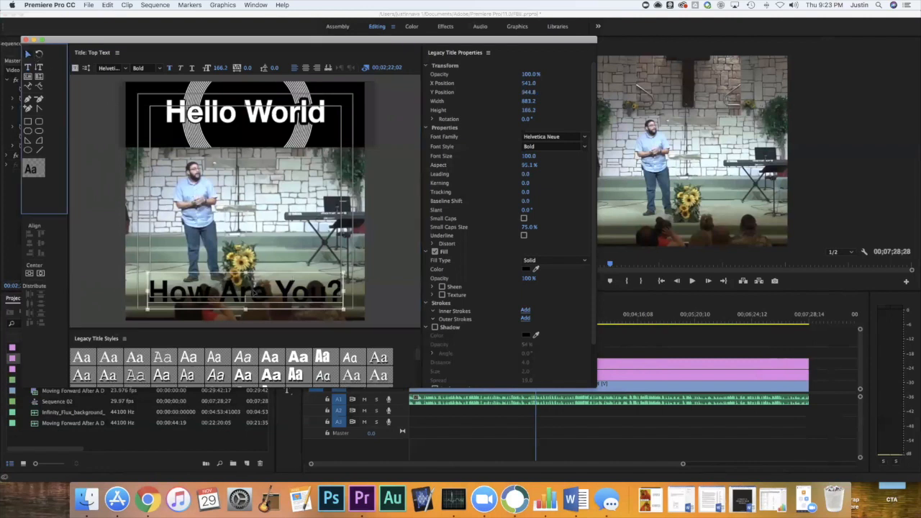
left_click_drag(263, 292, 267, 198)
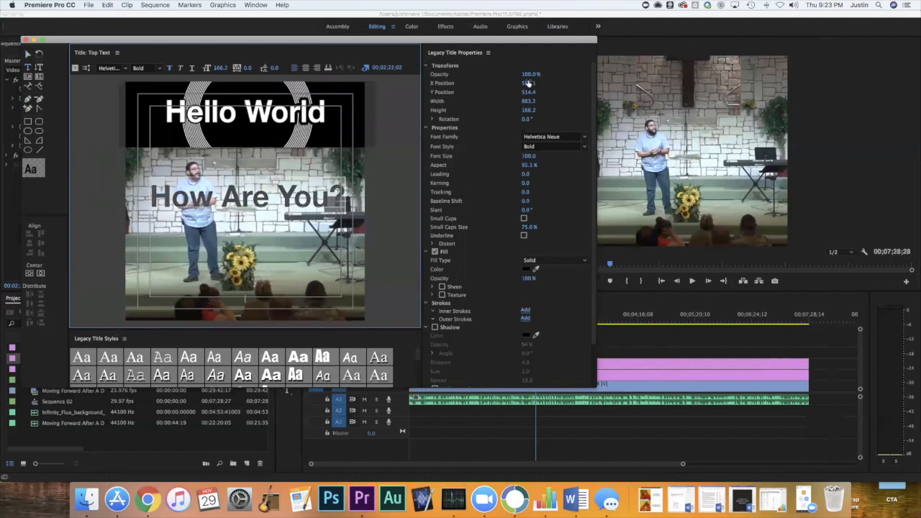
left_click_drag(529, 157, 523, 157)
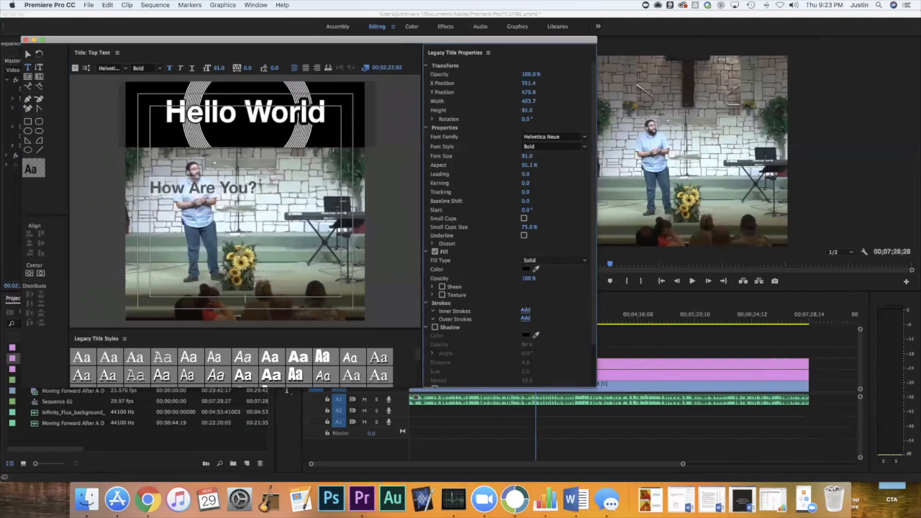
Add the lines "I'm fine, thanks!" and "Awesome, dude!" below "How Are You?", with a blank line before each.
left_click(256, 183)
key("Return")
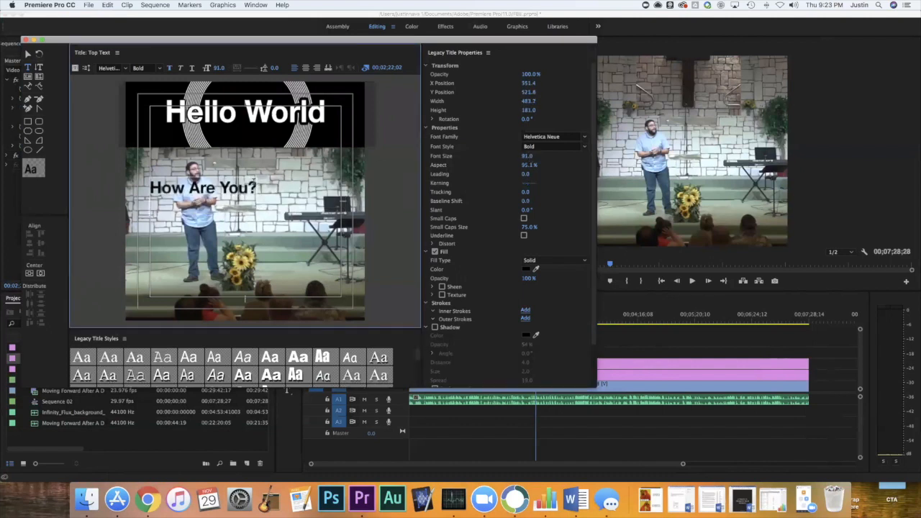
key("Return")
type("I'm fine.")
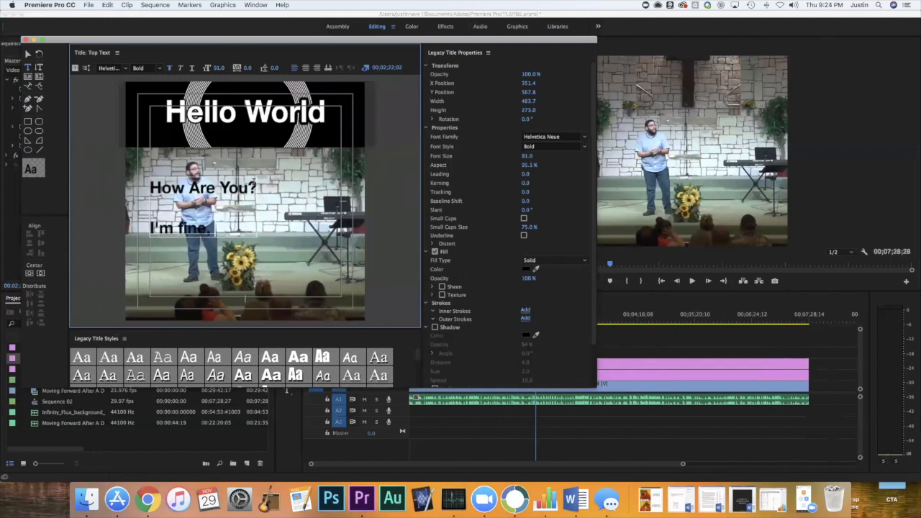
type(" thanks!")
key("Return")
type("Aweso")
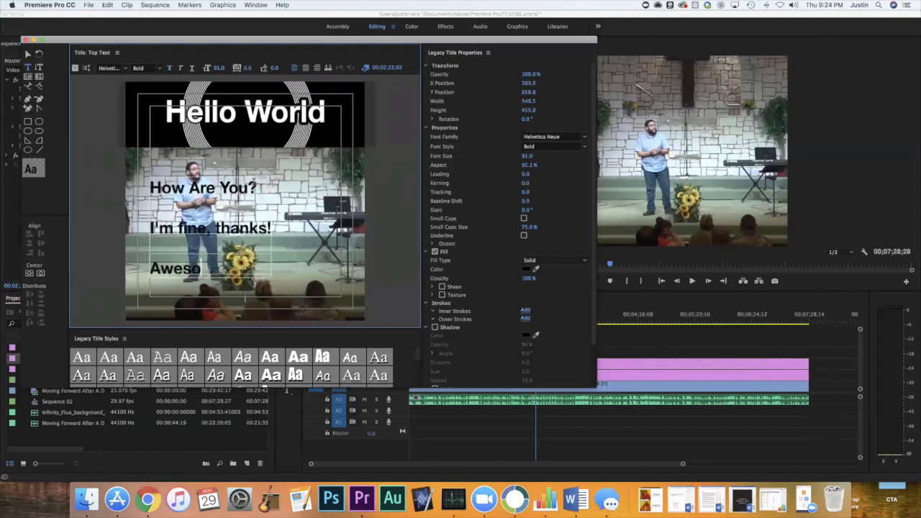
type("me, dude!")
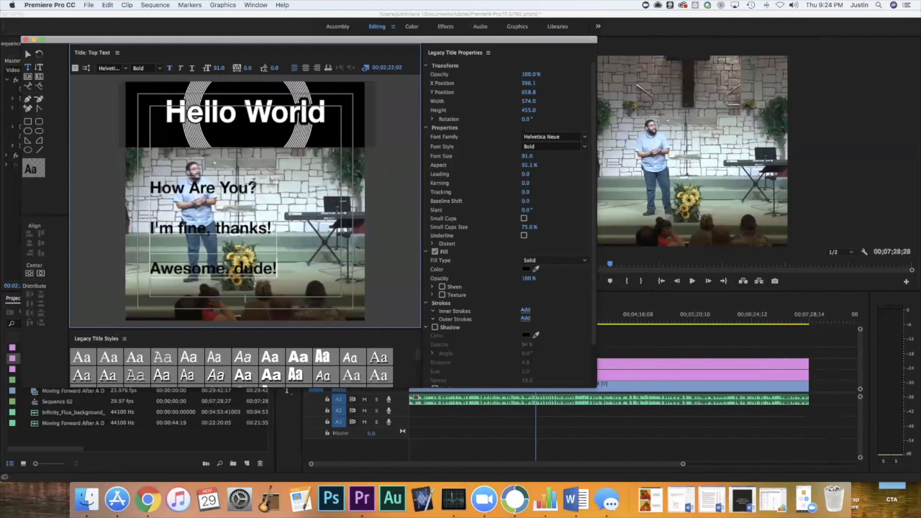
Center-align the three-line text, move it down until only "How Are You?" remains in the frame, and close the title editor.
key("super+a")
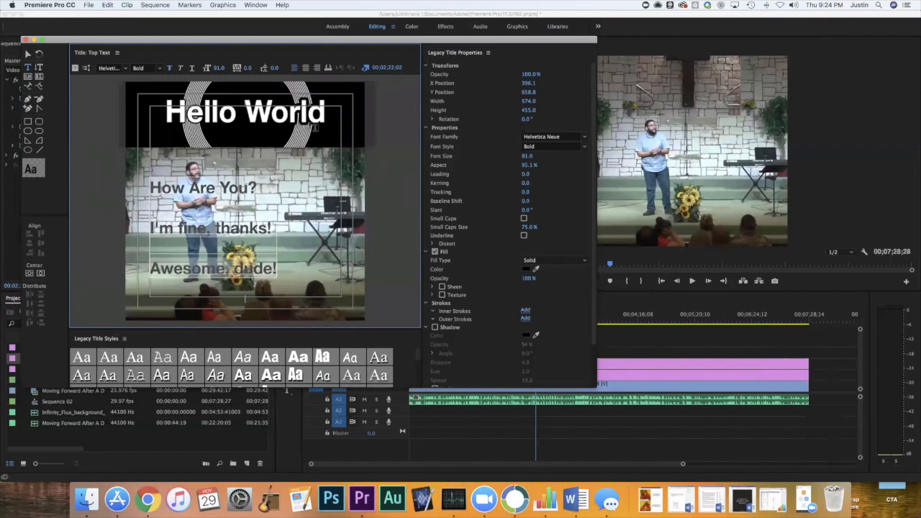
left_click(305, 69)
left_click(28, 55)
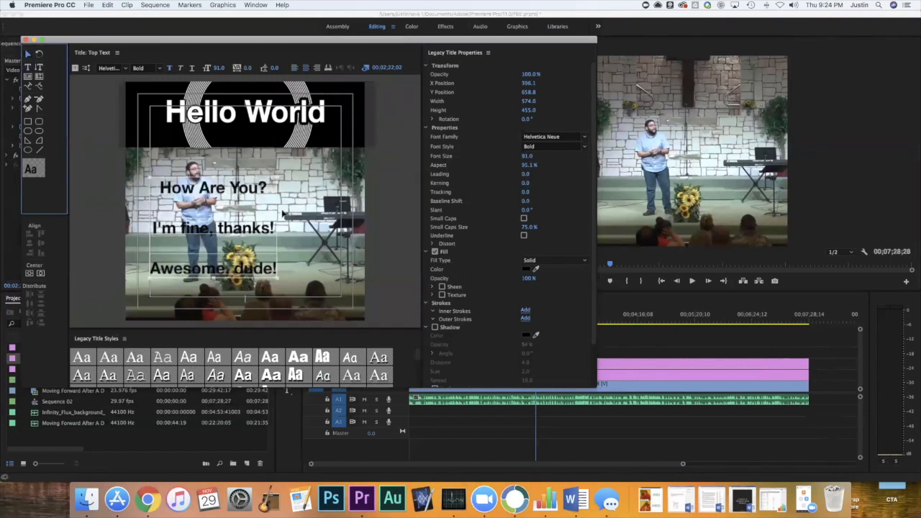
left_click_drag(269, 211, 298, 328)
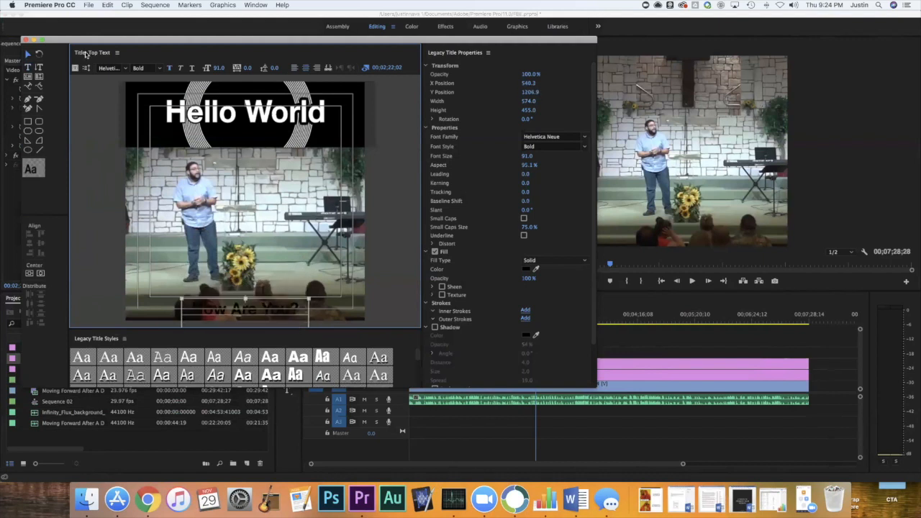
left_click(25, 40)
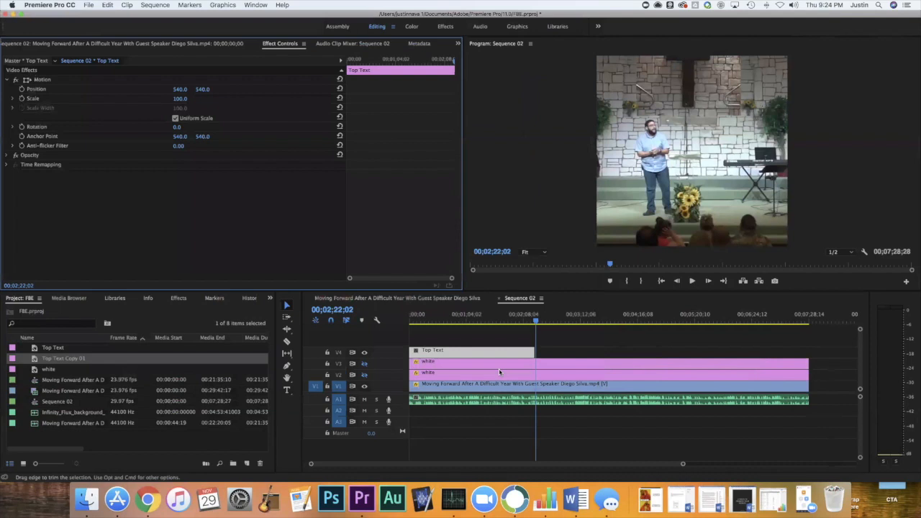
Turn on the visibility of the white clips' tracks V2 and V3 and preview the title at 00;02;02;18.
left_click(365, 364)
left_click(363, 375)
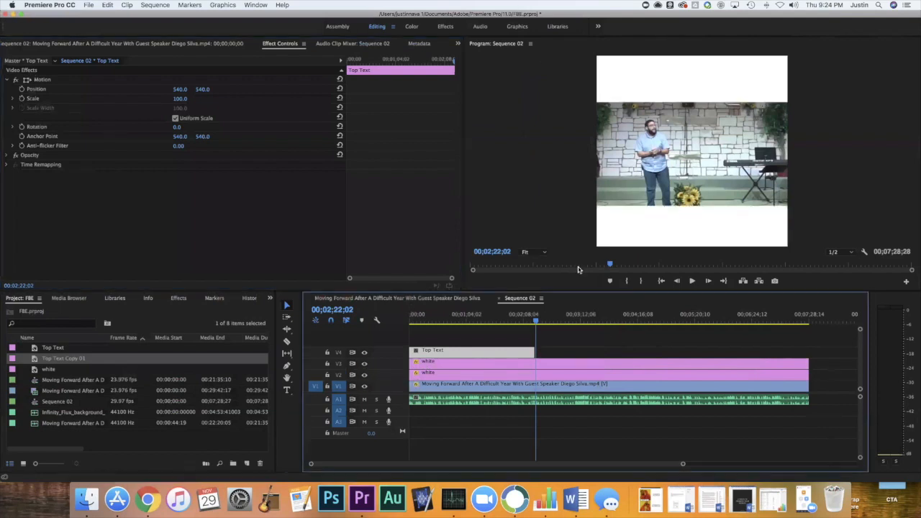
left_click(519, 318)
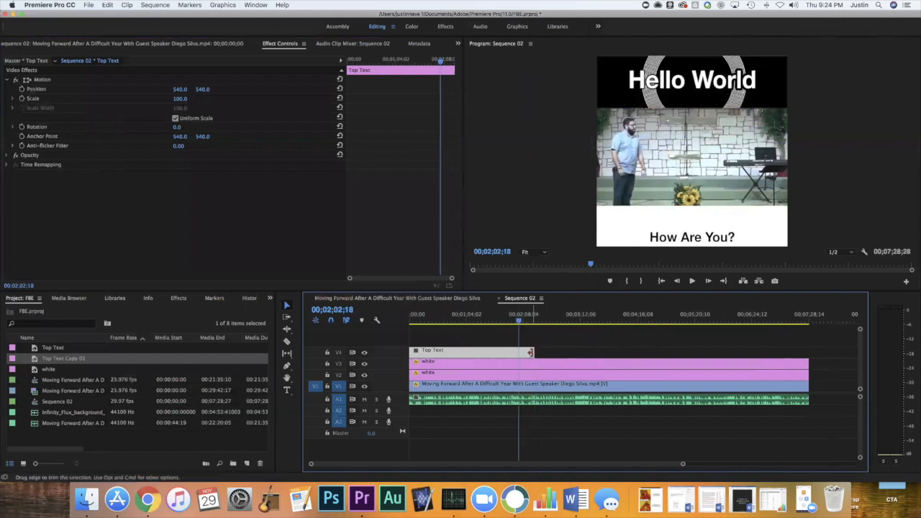
Trim the end of the Top Text clip to the playhead and place a duplicate directly after it on V4.
left_click_drag(534, 352, 524, 354)
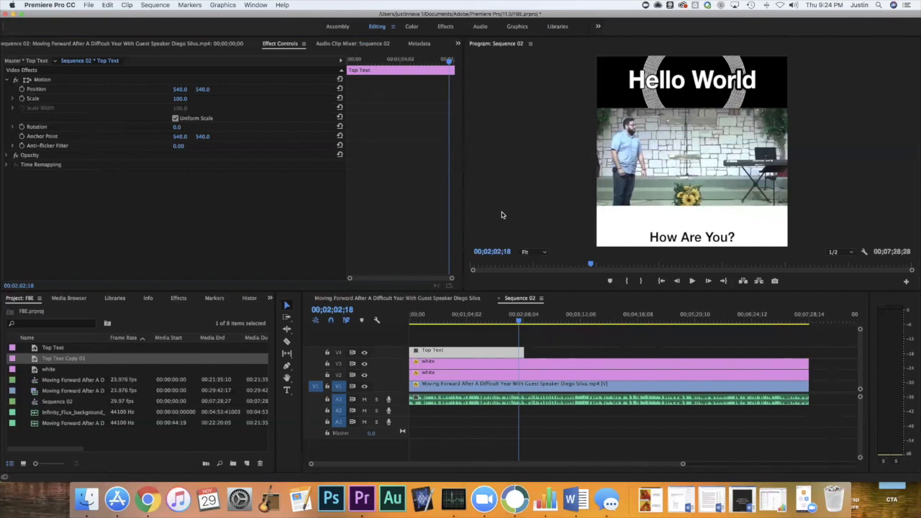
left_click_drag(523, 351, 520, 352)
double_click(489, 352)
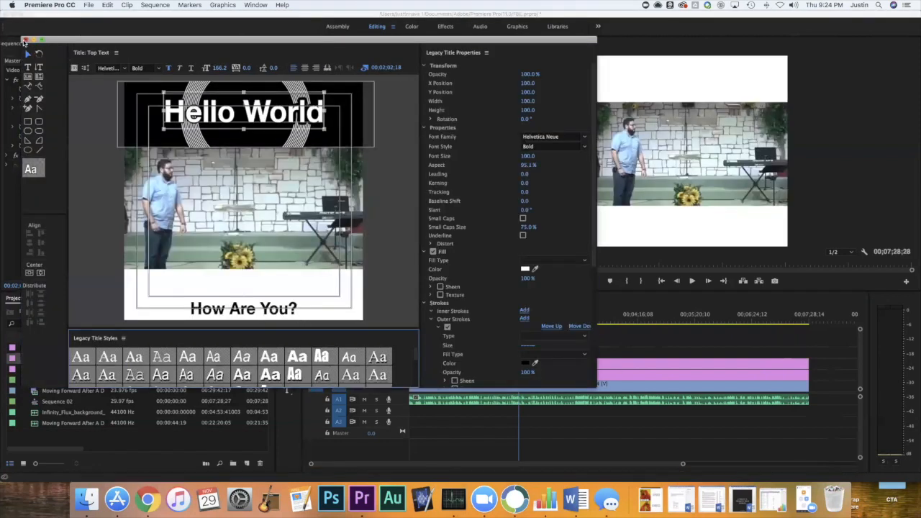
left_click(24, 40)
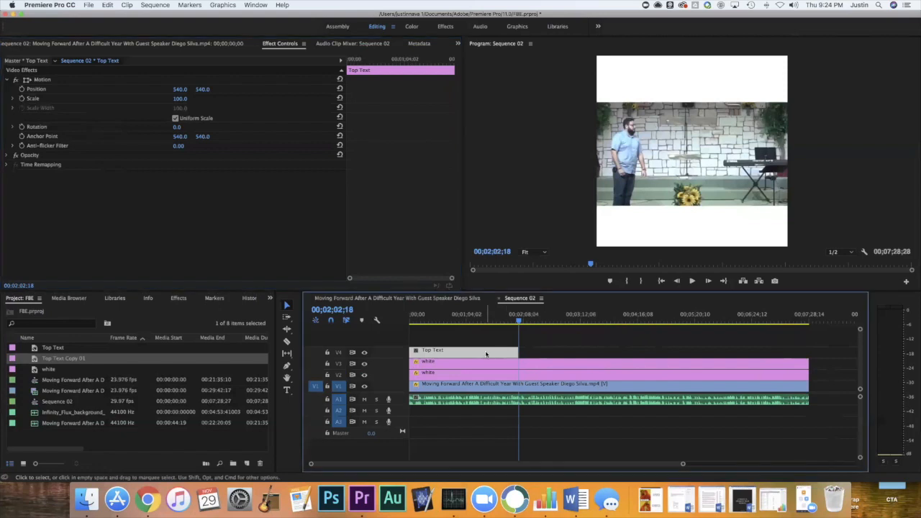
left_click_drag(486, 354, 595, 352)
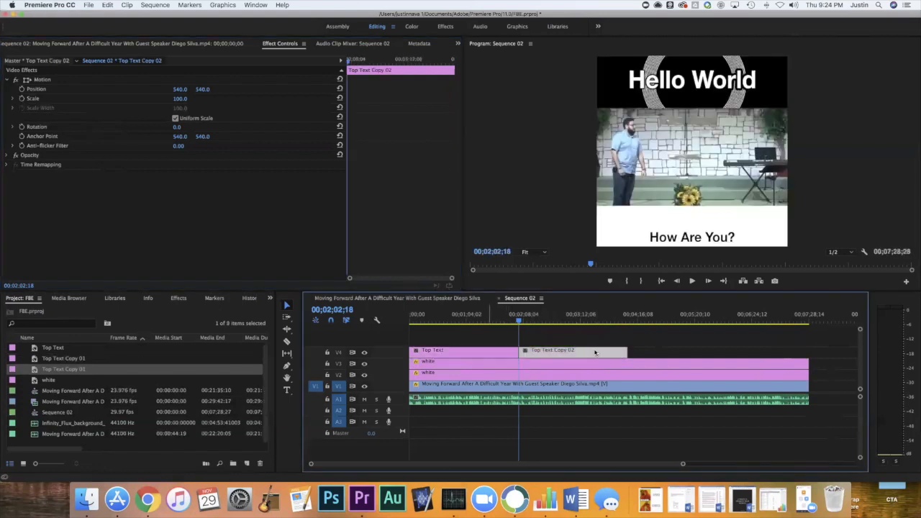
In the Top Text Copy 02 title, delete "How Are You?" and the blank line below so "I'm fine, thanks!" takes its place, and close the editor.
double_click(594, 352)
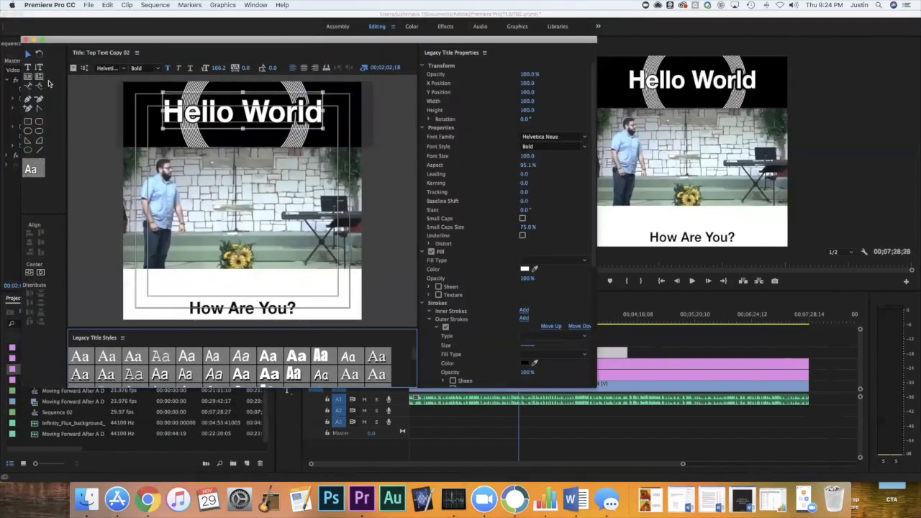
left_click(28, 68)
left_click(240, 308)
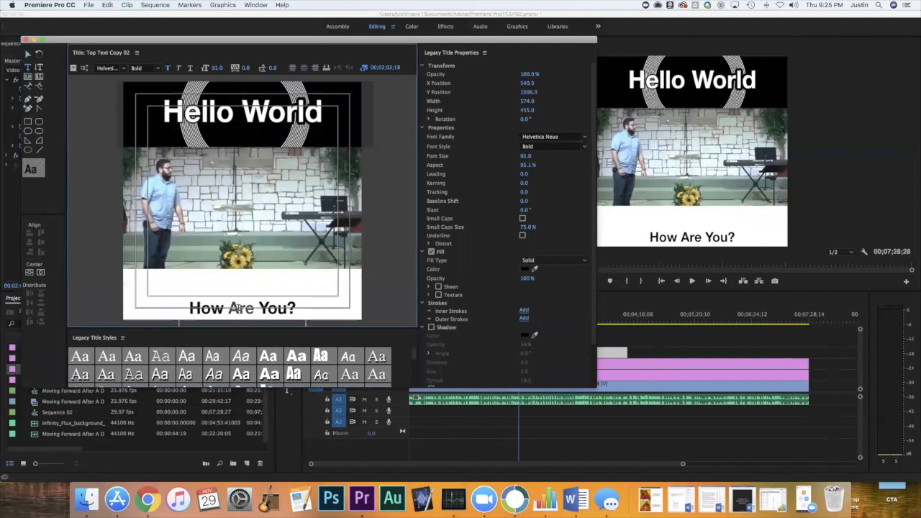
key("BackSpace")
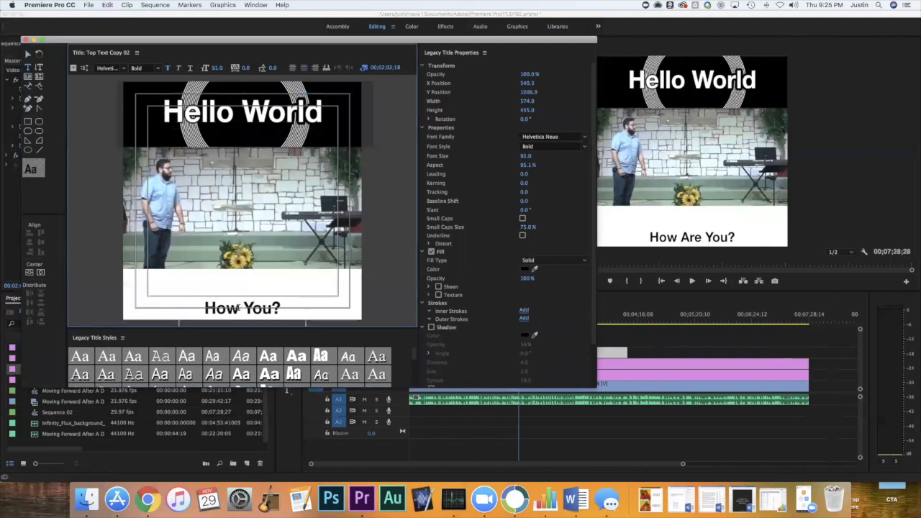
key("Delete")
key("Delete")
key("Delete")
key("Delete")
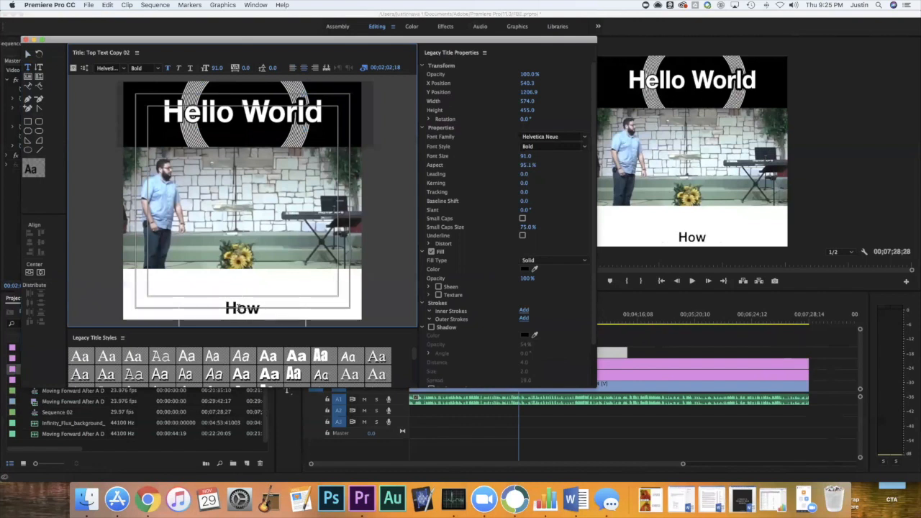
type("I'm fine, thanks!")
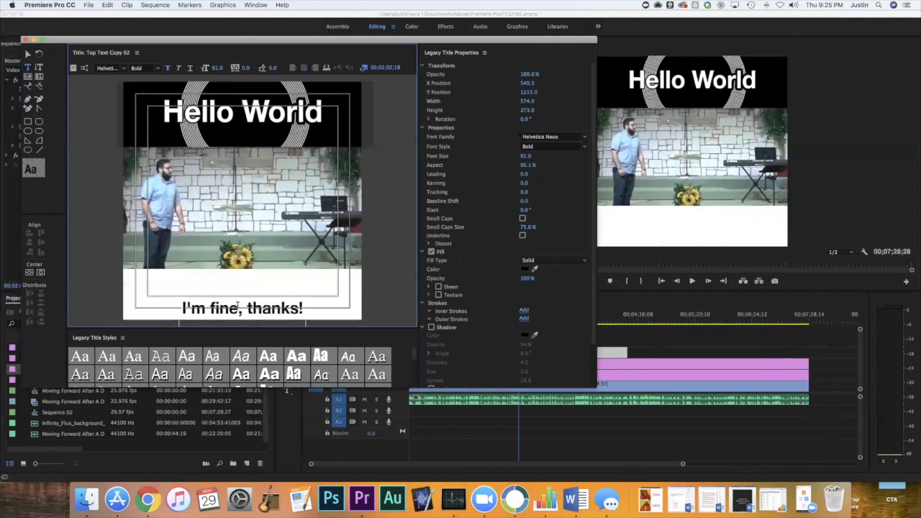
left_click(25, 39)
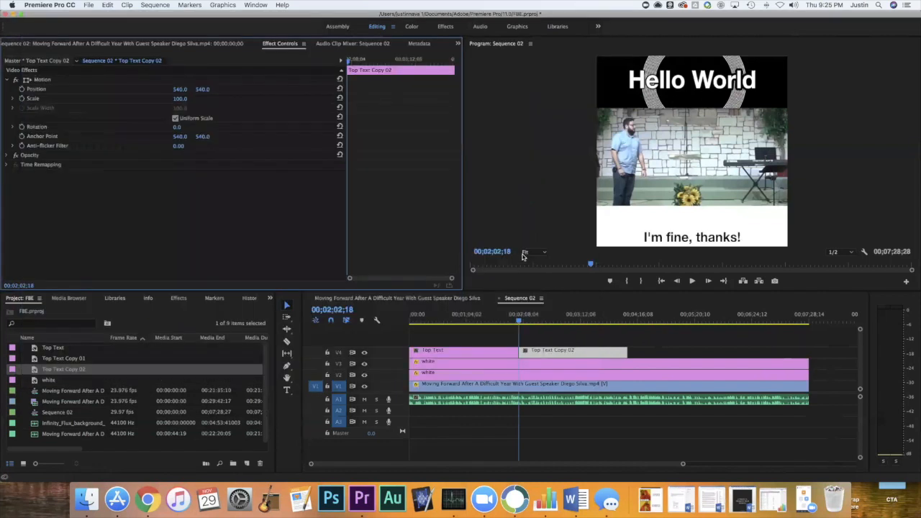
Preview the second title at 00;03;00;04 and place a duplicate of the Top Text Copy 02 clip directly after it on V4.
left_click_drag(516, 324, 570, 321)
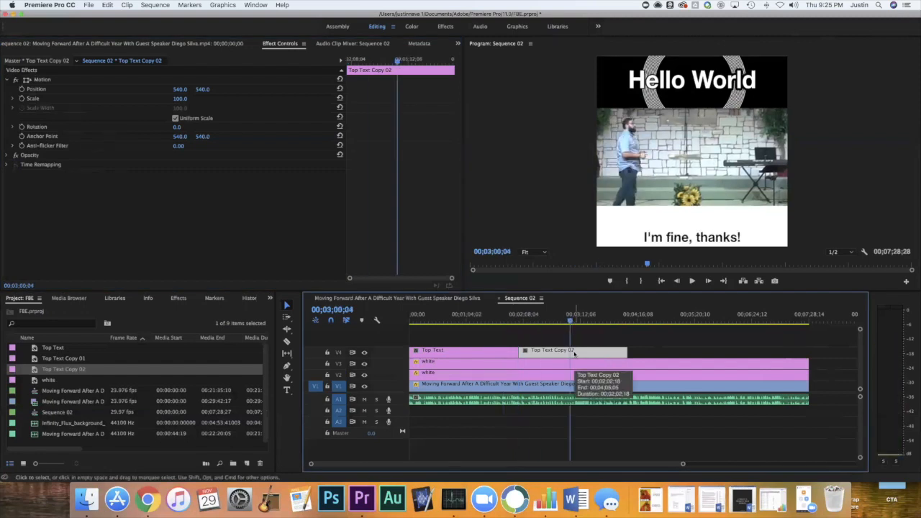
left_click_drag(576, 354, 686, 354)
In the new duplicate title, delete "I'm fine, thanks!" and its blank line so "Awesome, dude!" takes its place, and preview it at 00;04;34;13.
double_click(683, 352)
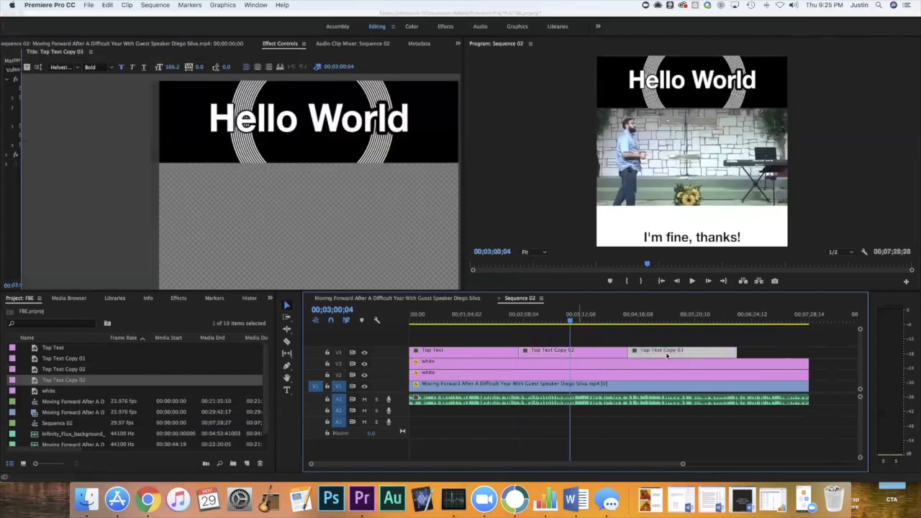
double_click(271, 303)
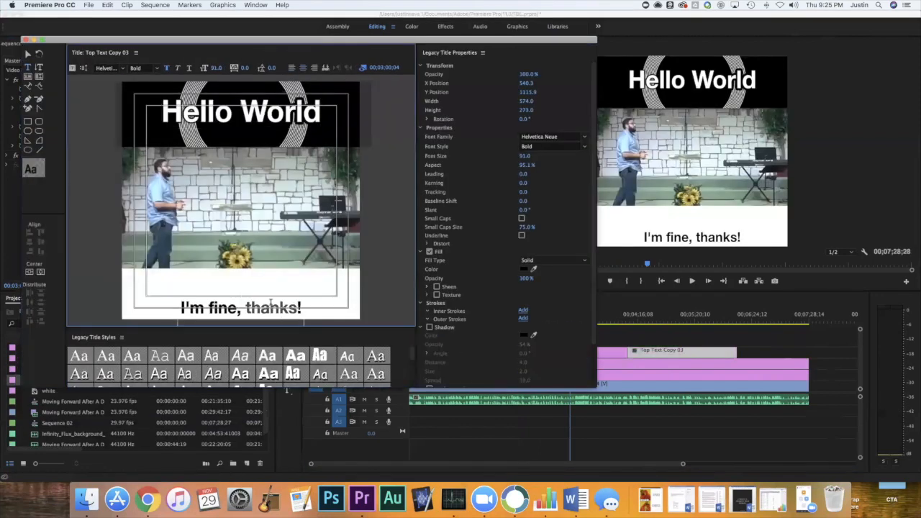
key("BackSpace")
key("BackSpace")
key("BackSpace")
key("BackSpace")
key("BackSpace")
key("BackSpace")
key("BackSpace")
key("BackSpace")
key("BackSpace")
key("BackSpace")
key("BackSpace")
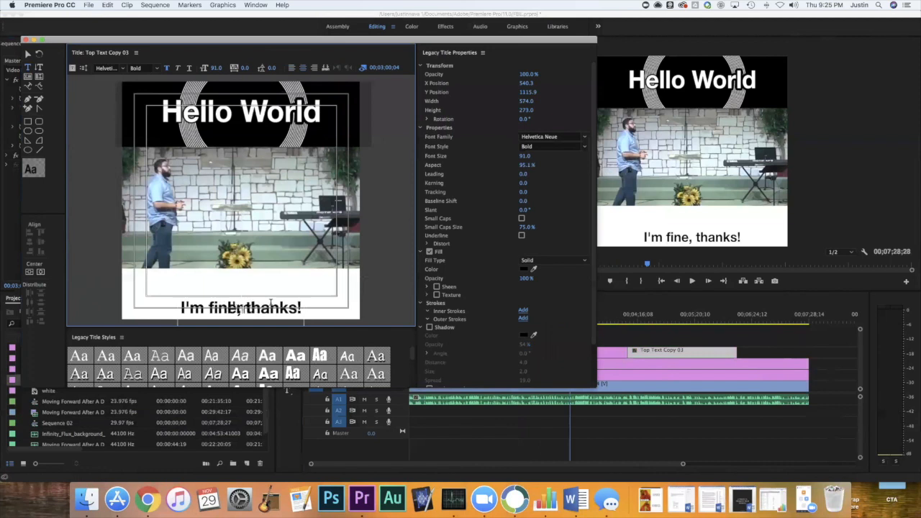
key("Delete")
type("Awesome, dude!")
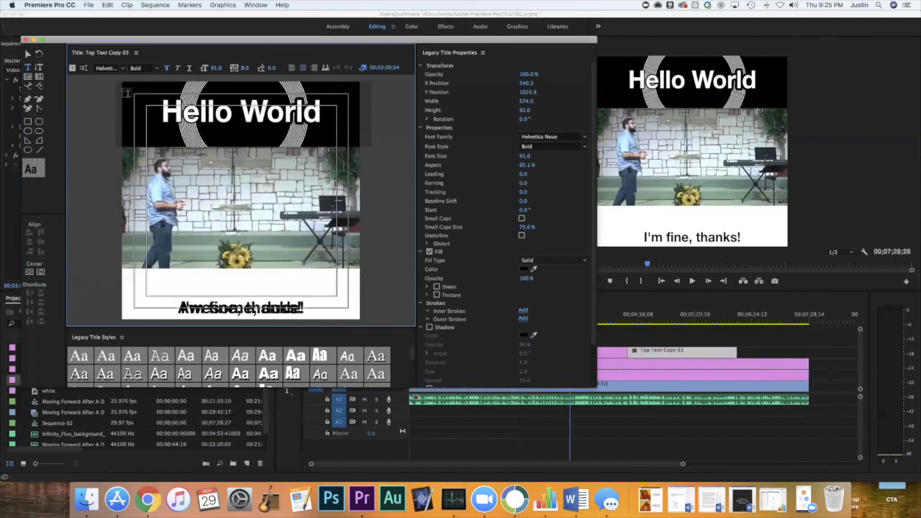
left_click(26, 39)
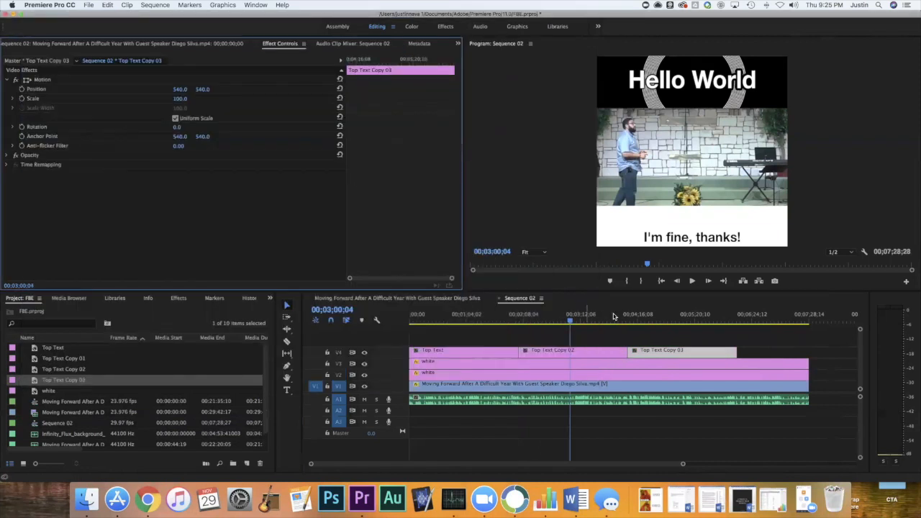
left_click_drag(636, 321, 656, 336)
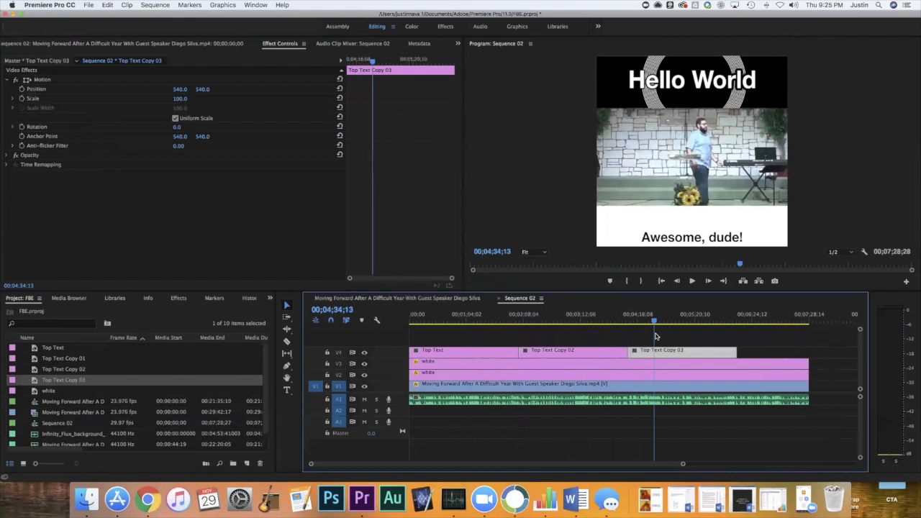